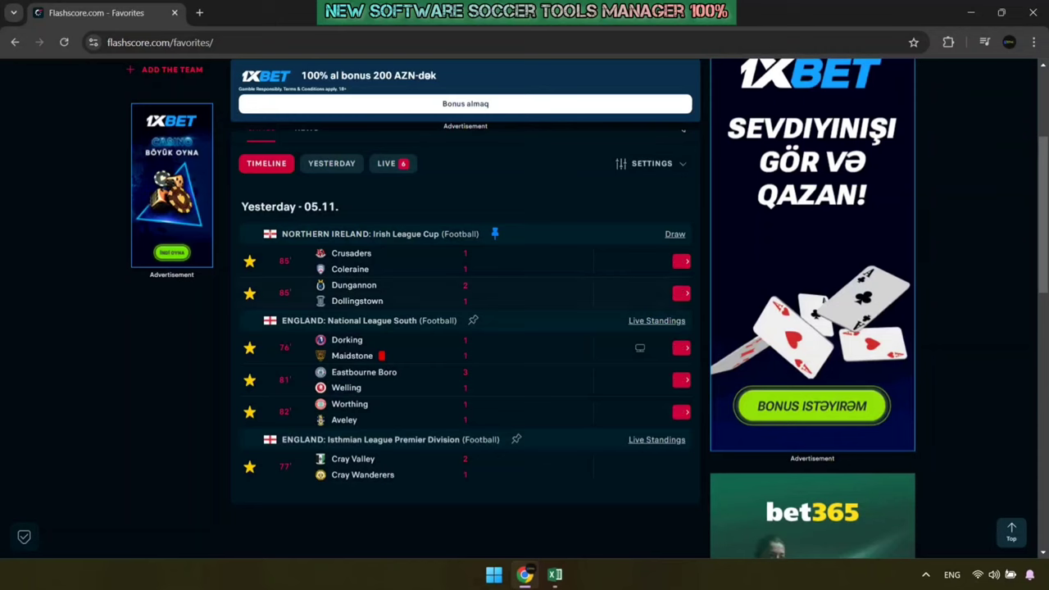
Copy Crusaders' last five home results from the Crusaders–Coleraine H2H page, filtered to Crusaders - Home
left_click(410, 260)
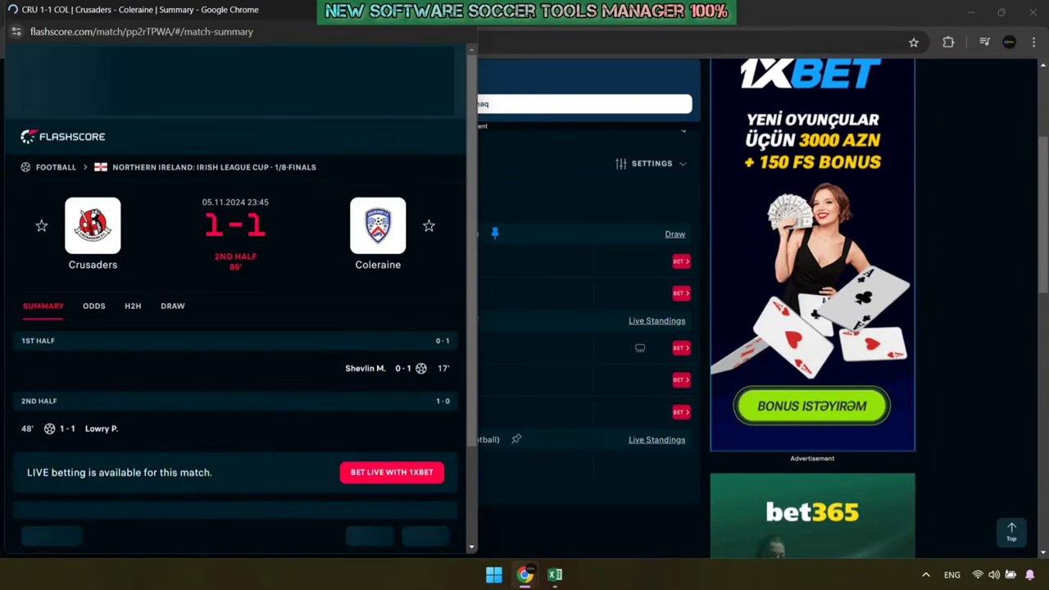
left_click(132, 306)
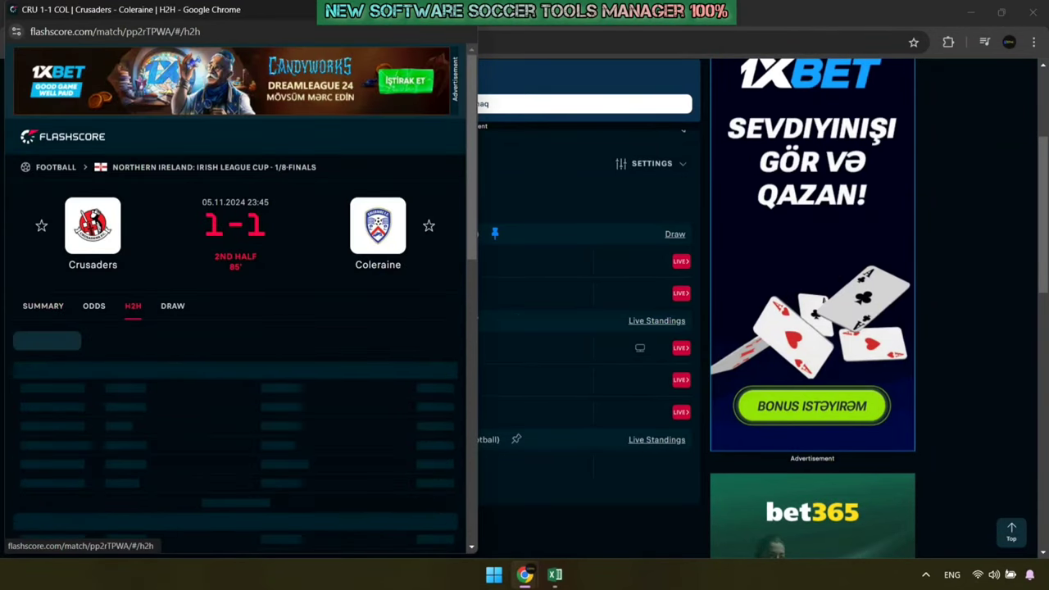
left_click(117, 340)
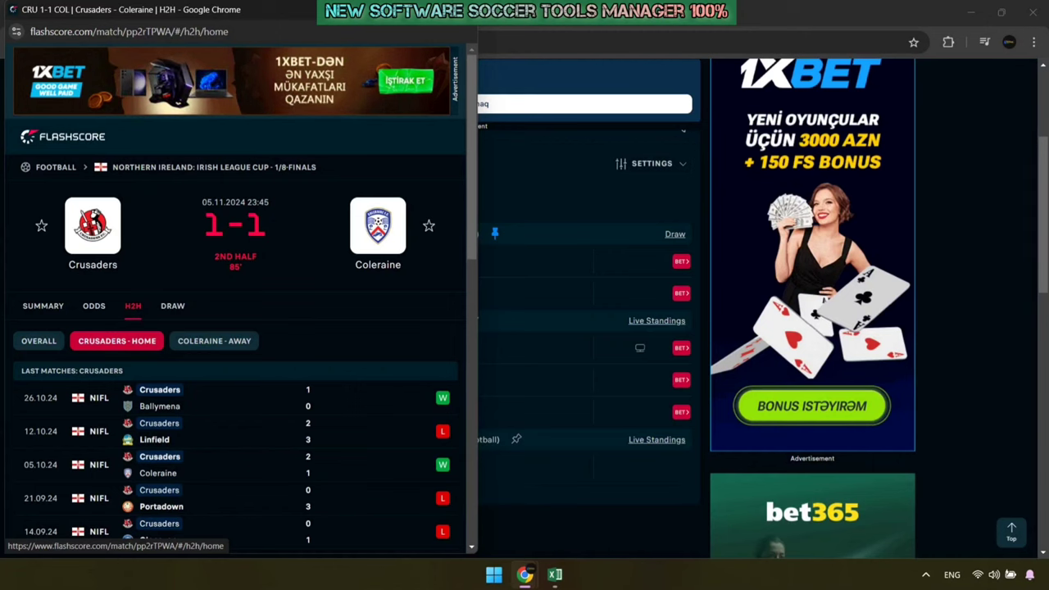
scroll(235, 327, "down", 2)
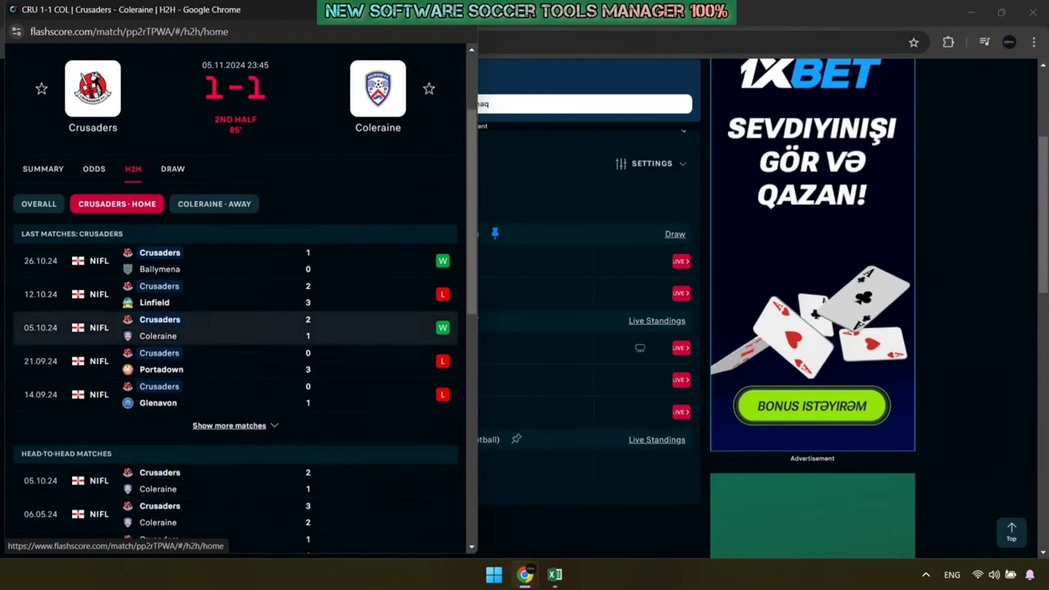
left_click_drag(22, 234, 385, 402)
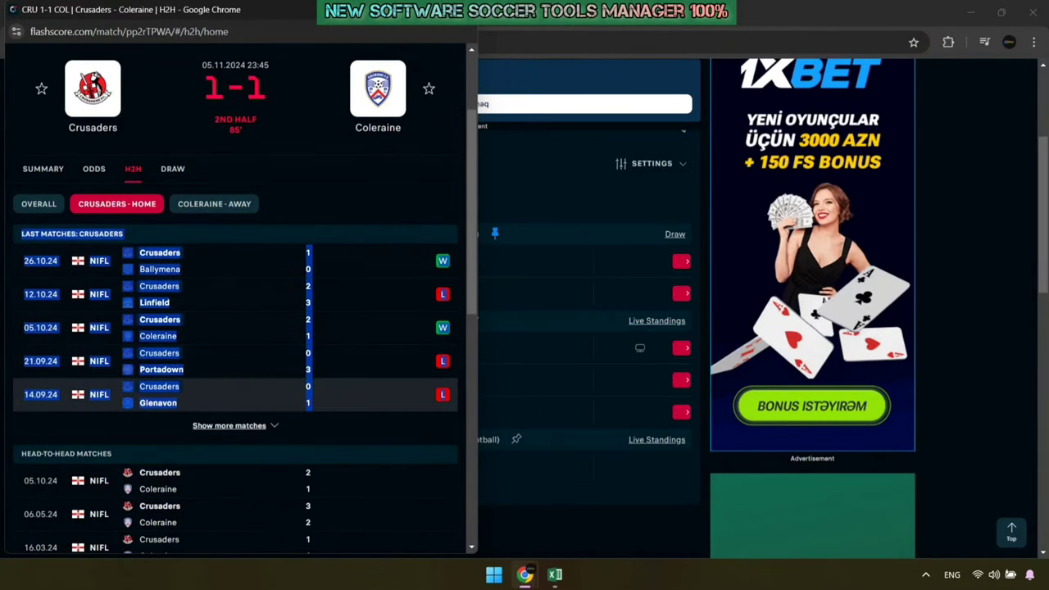
right_click(453, 408)
left_click(492, 413)
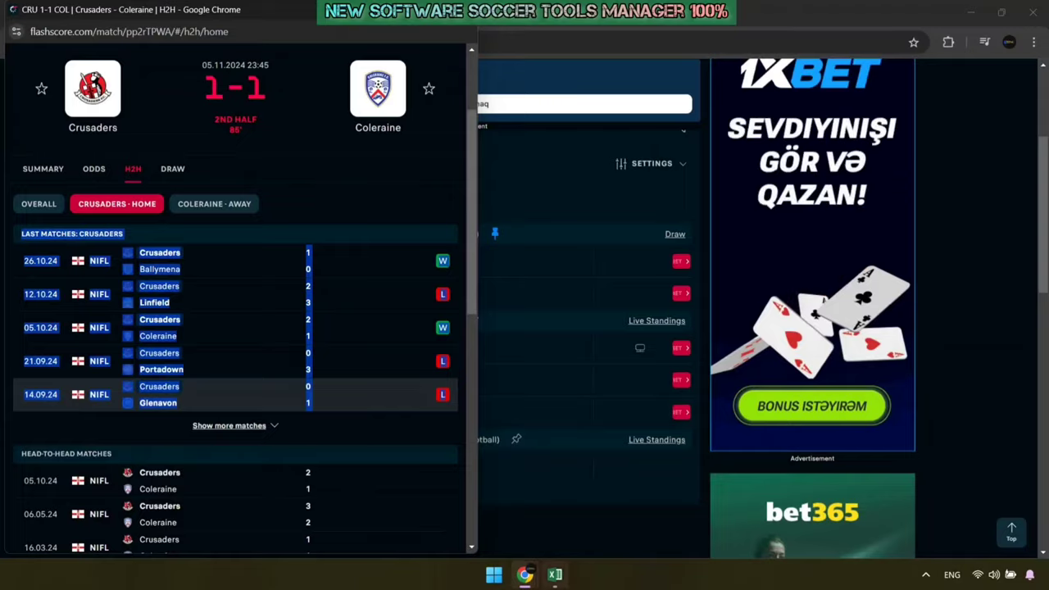
left_click(555, 574)
Paste Crusaders' last five results into the home Last matches cell
right_click(70, 106)
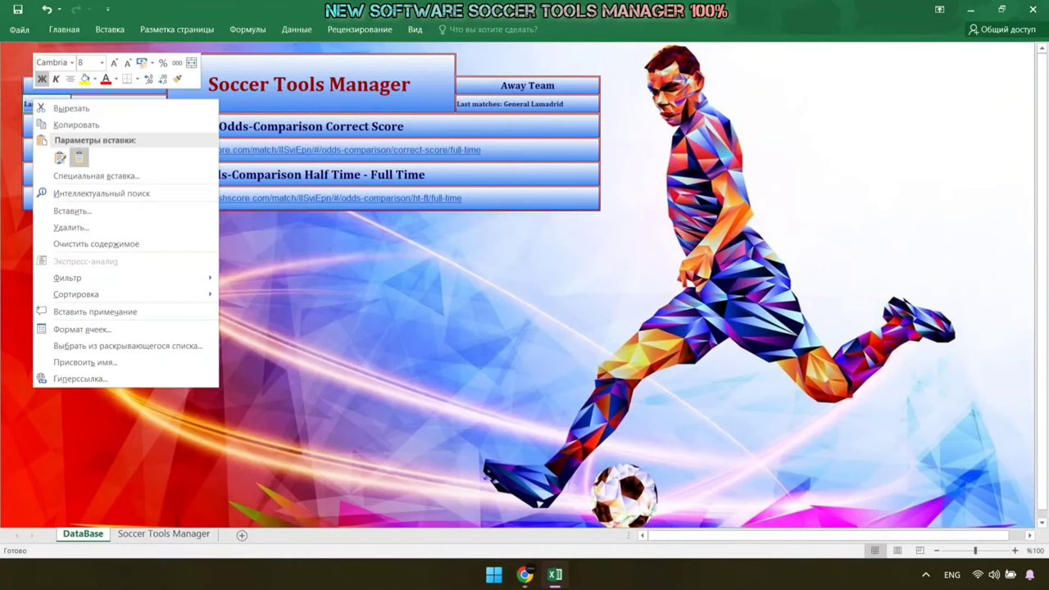
left_click(80, 157)
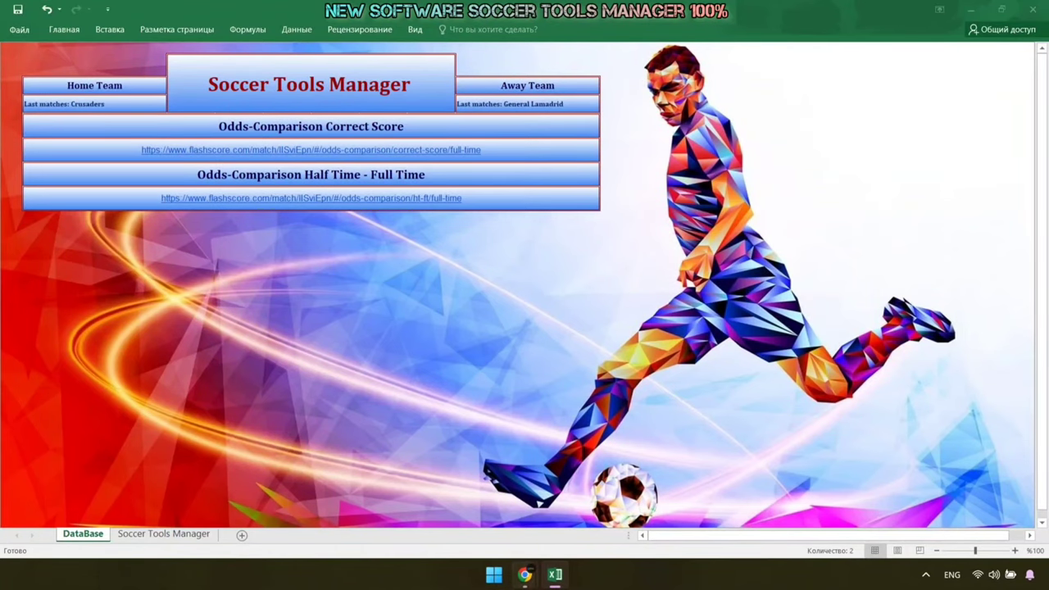
left_click(525, 575)
Copy Coleraine's last five away results and paste them into the away Last matches cell
left_click(214, 203)
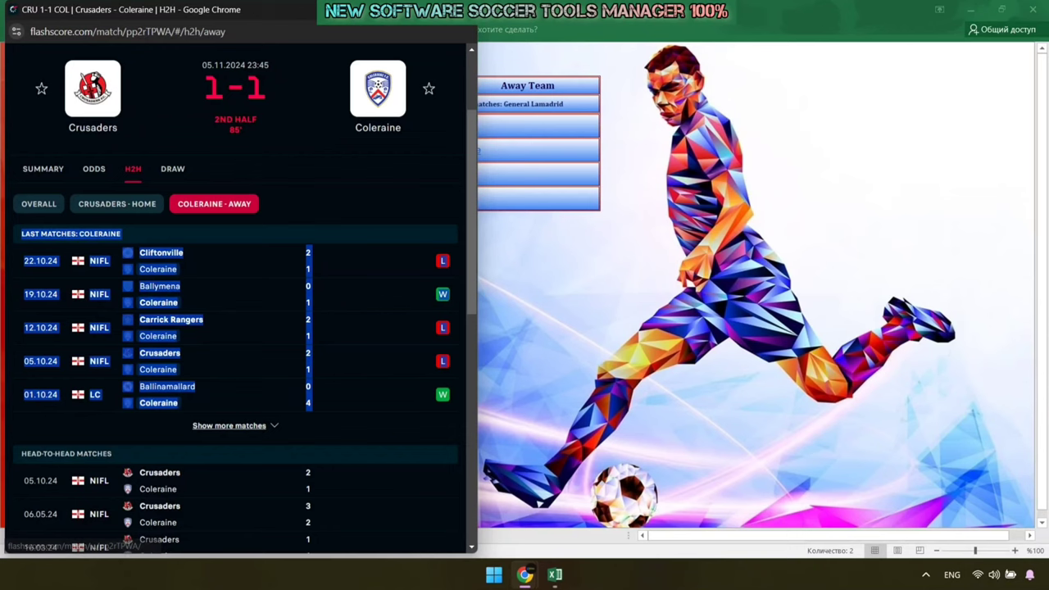
left_click_drag(58, 260, 442, 395)
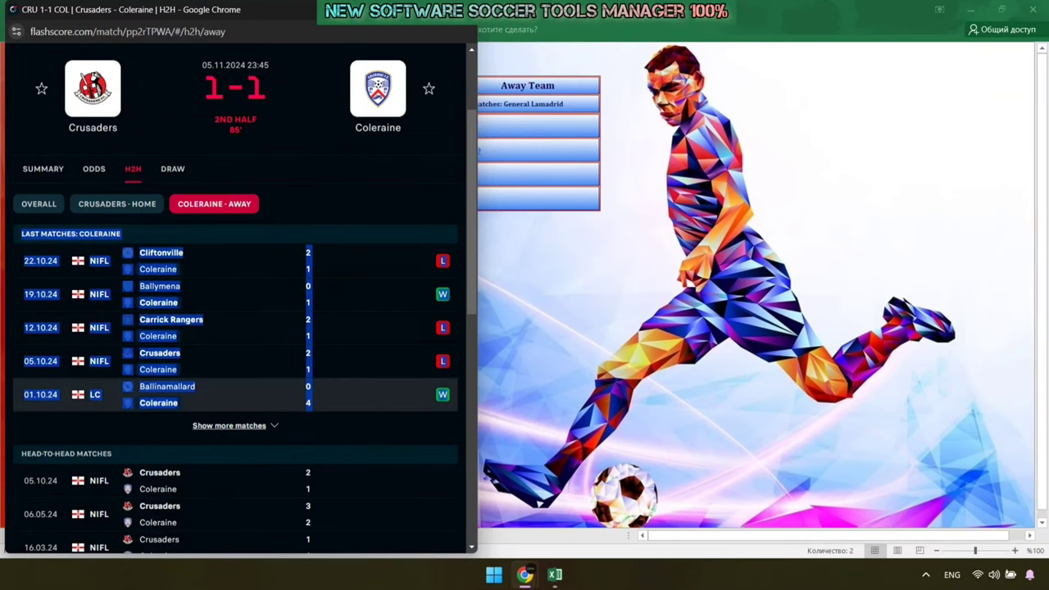
right_click(442, 395)
left_click(477, 413)
left_click(555, 574)
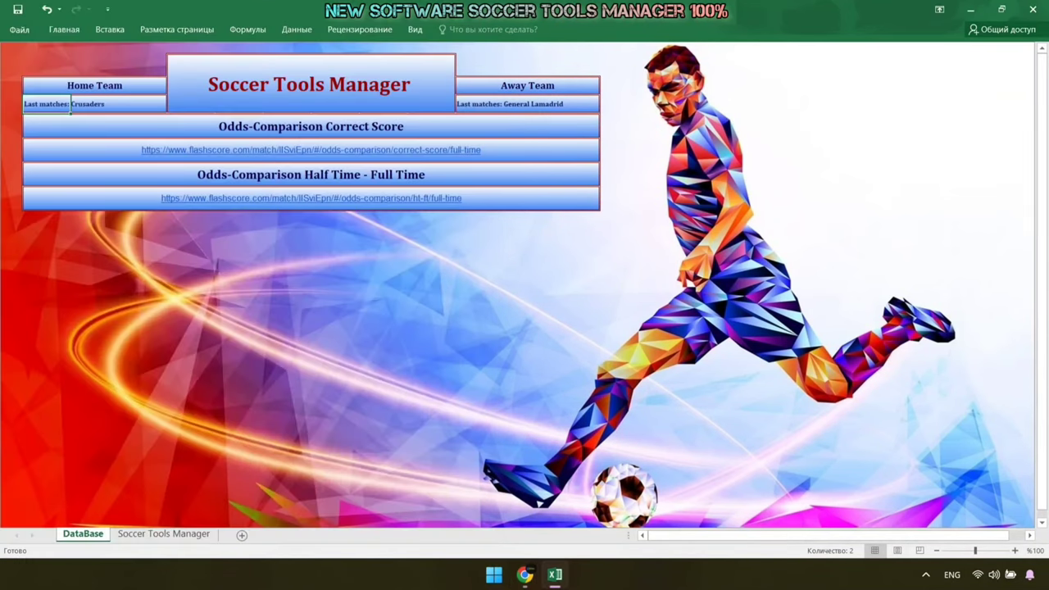
right_click(467, 99)
left_click(513, 158)
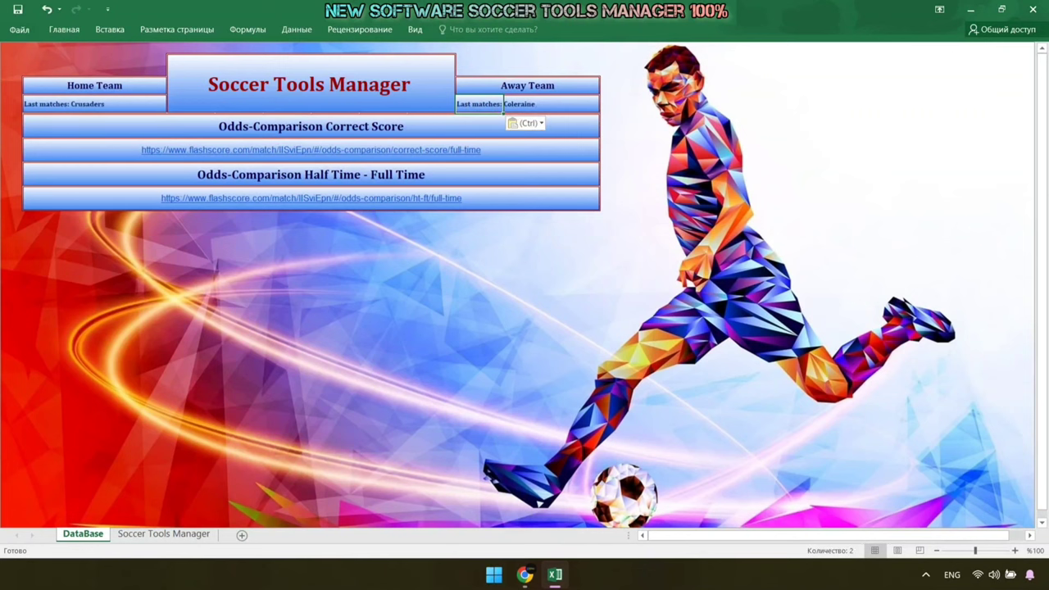
mouse_move(524, 575)
left_click(597, 508)
Copy the page address of the Crusaders–Coleraine correct-score odds
left_click(94, 169)
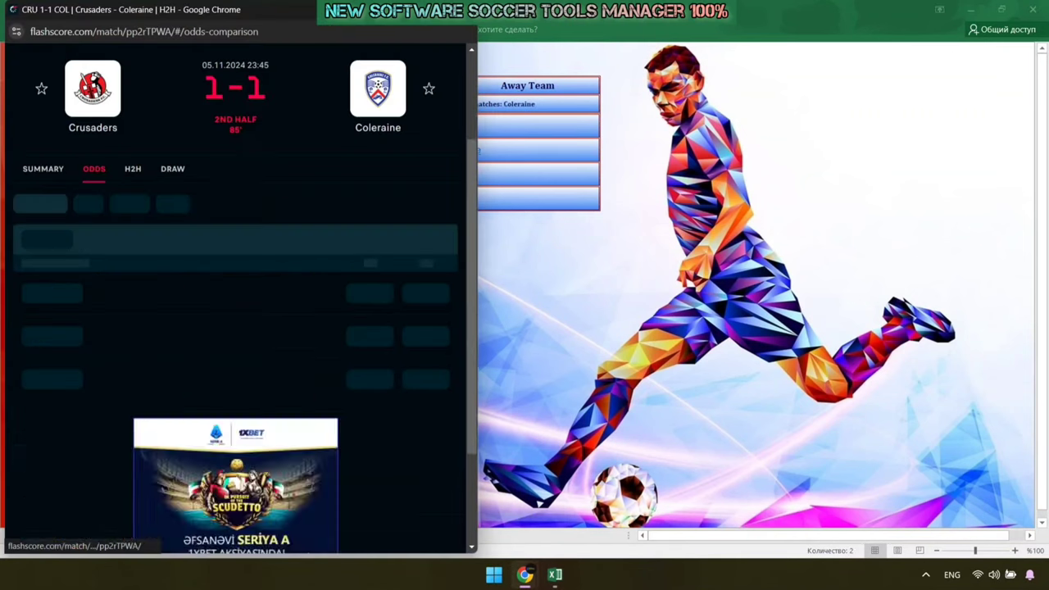
scroll(235, 203, "right", 5)
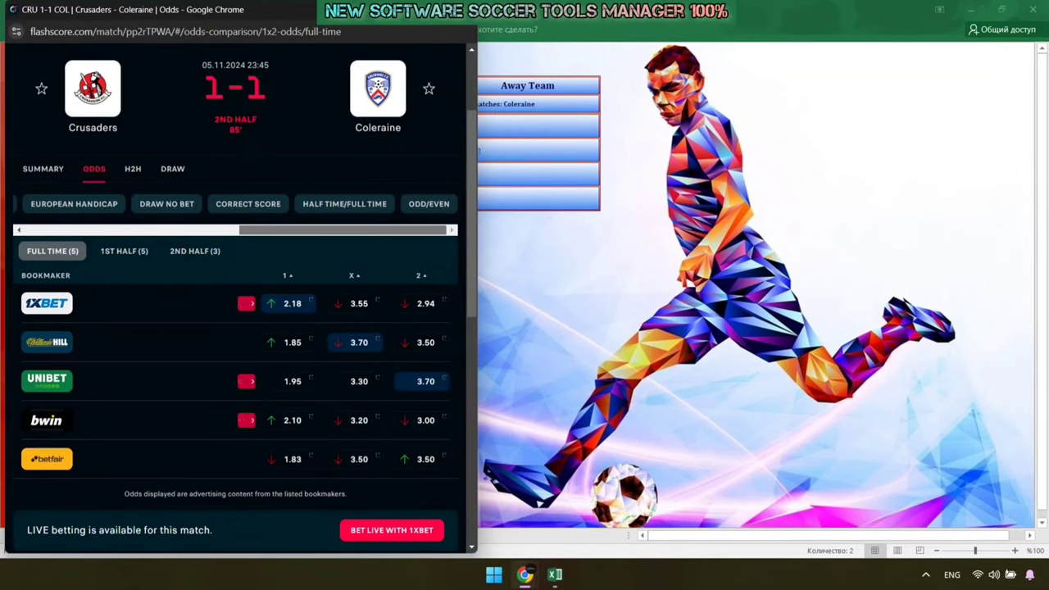
left_click(249, 204)
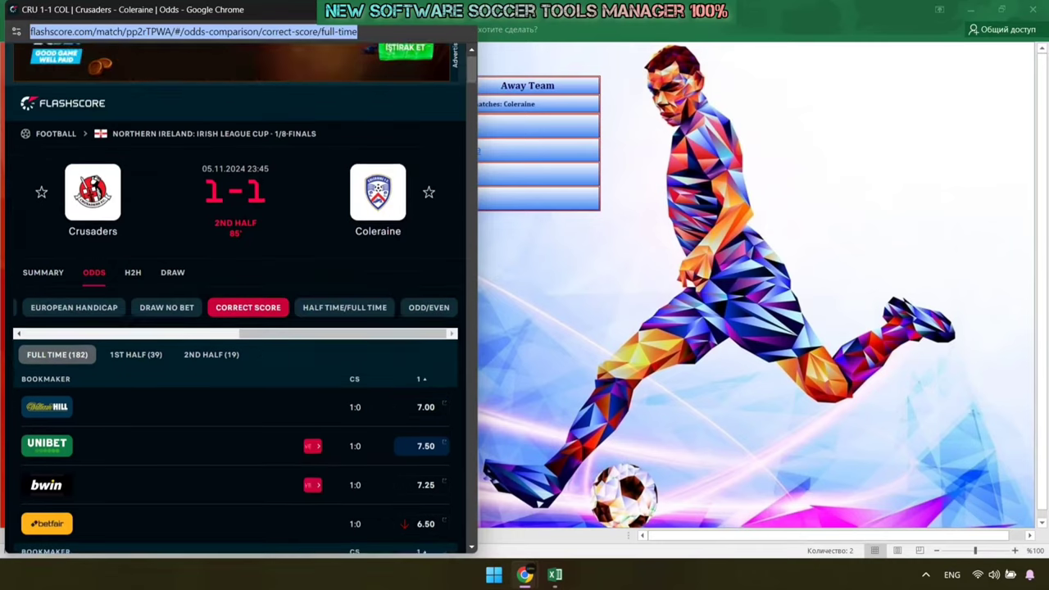
right_click(245, 31)
left_click(289, 129)
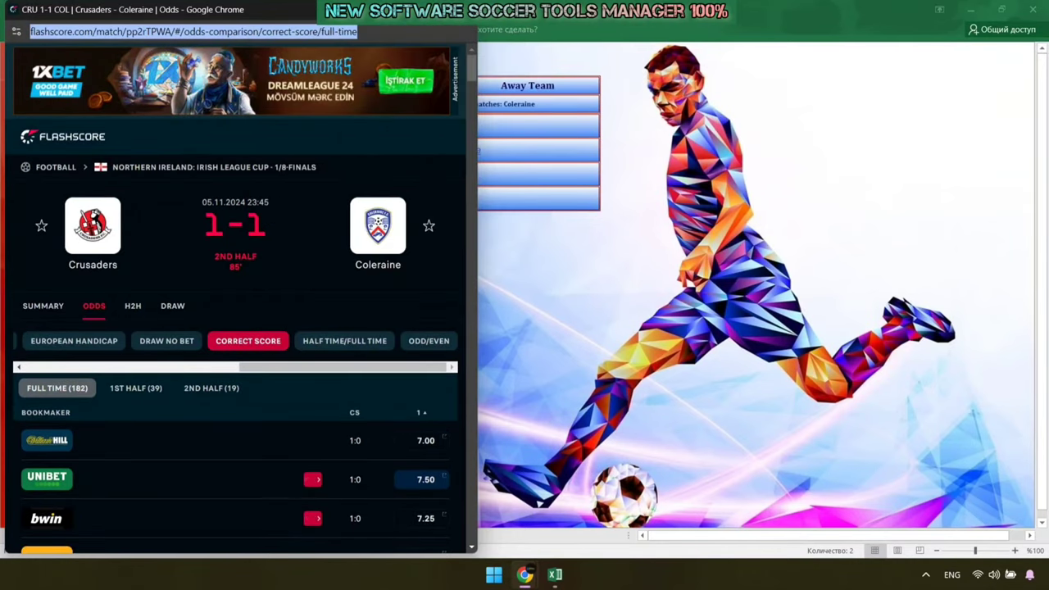
left_click(555, 574)
Replace the old correct-score link with the copied Crusaders–Coleraine address
right_click(544, 150)
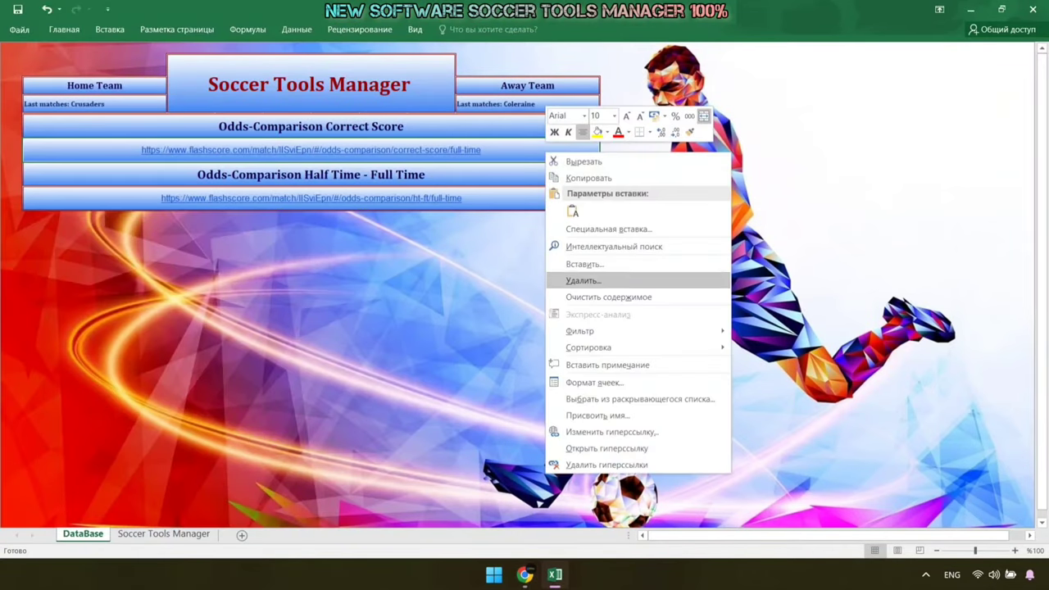
left_click(581, 296)
double_click(311, 150)
right_click(324, 151)
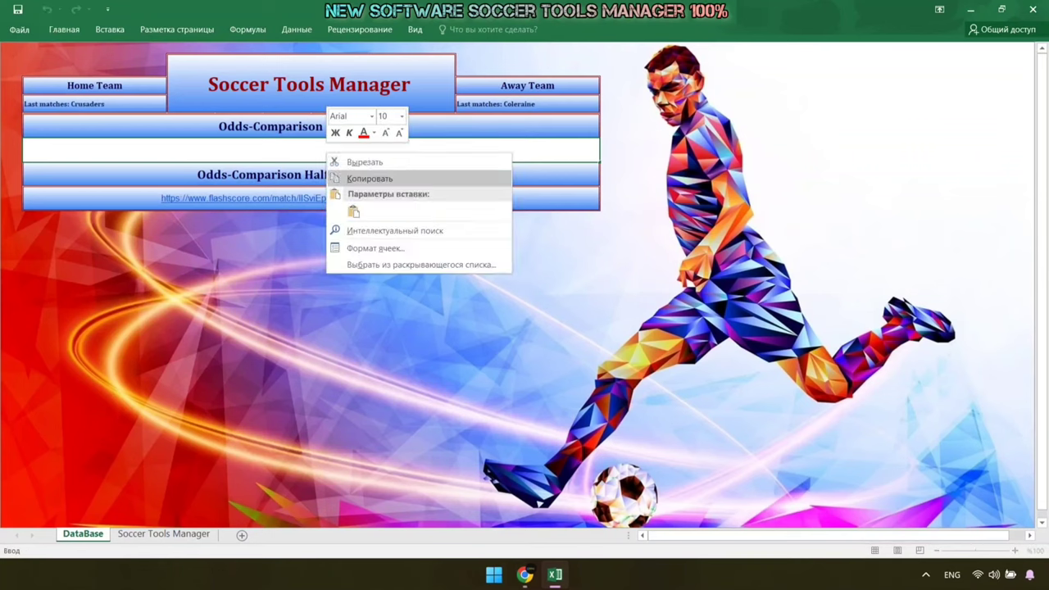
left_click(352, 210)
key("Return")
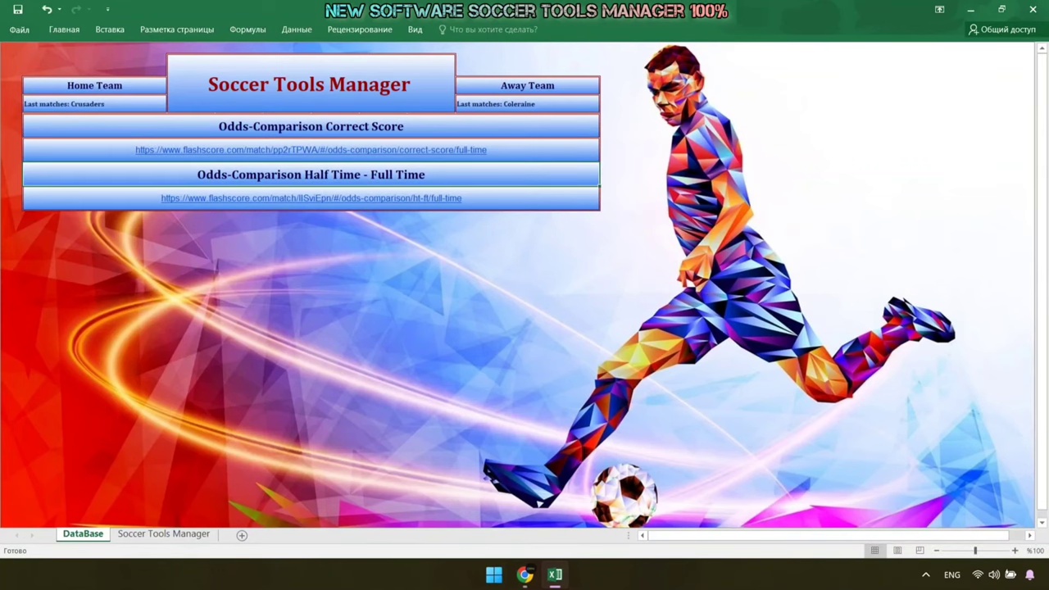
Copy the page address of the Crusaders–Coleraine half time/full time odds
left_click(597, 508)
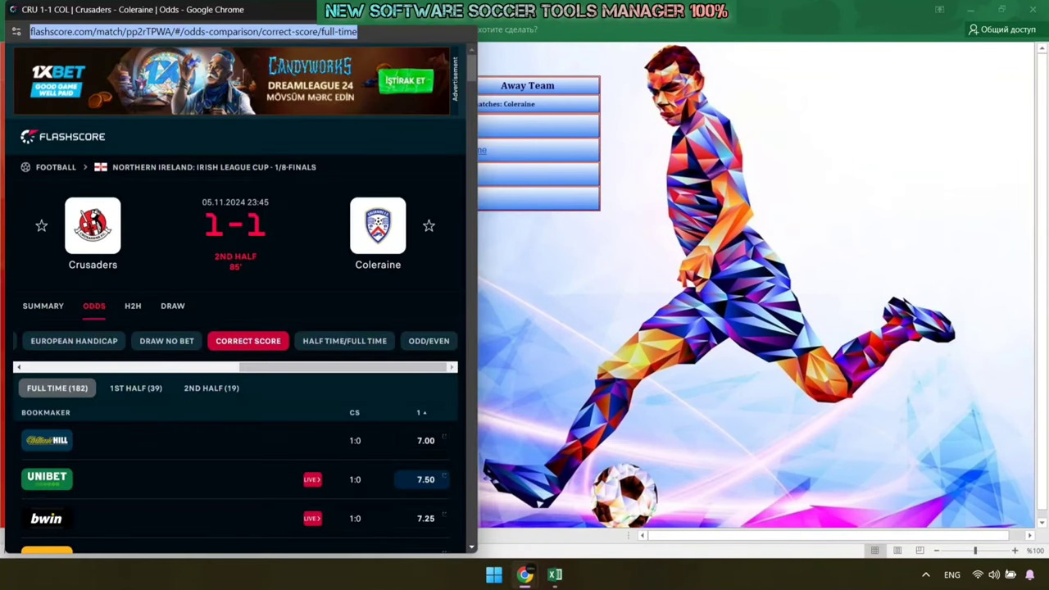
left_click(344, 341)
left_click(310, 32)
right_click(309, 33)
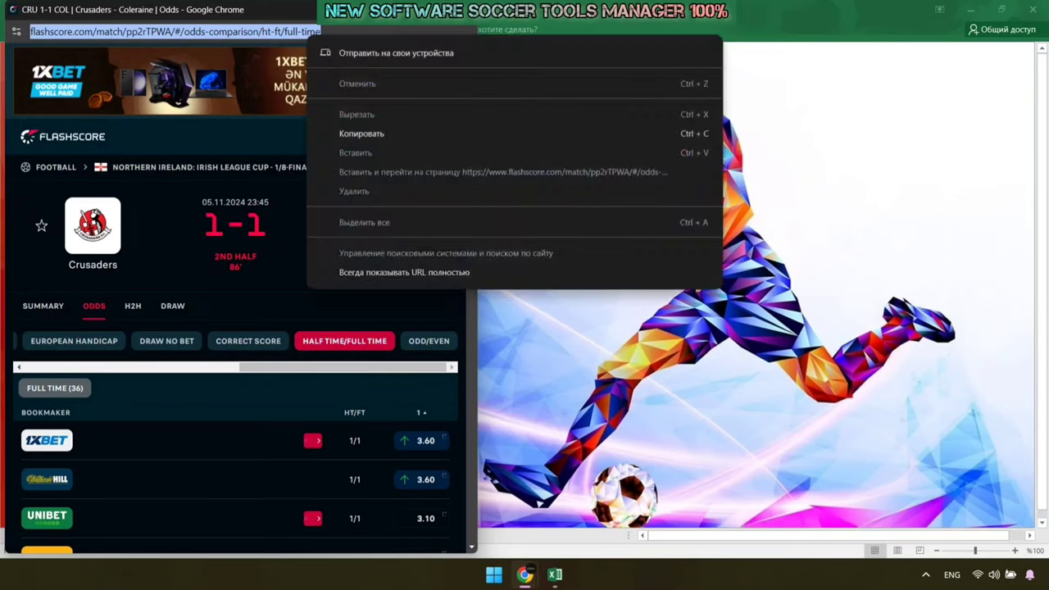
left_click(361, 133)
left_click(555, 575)
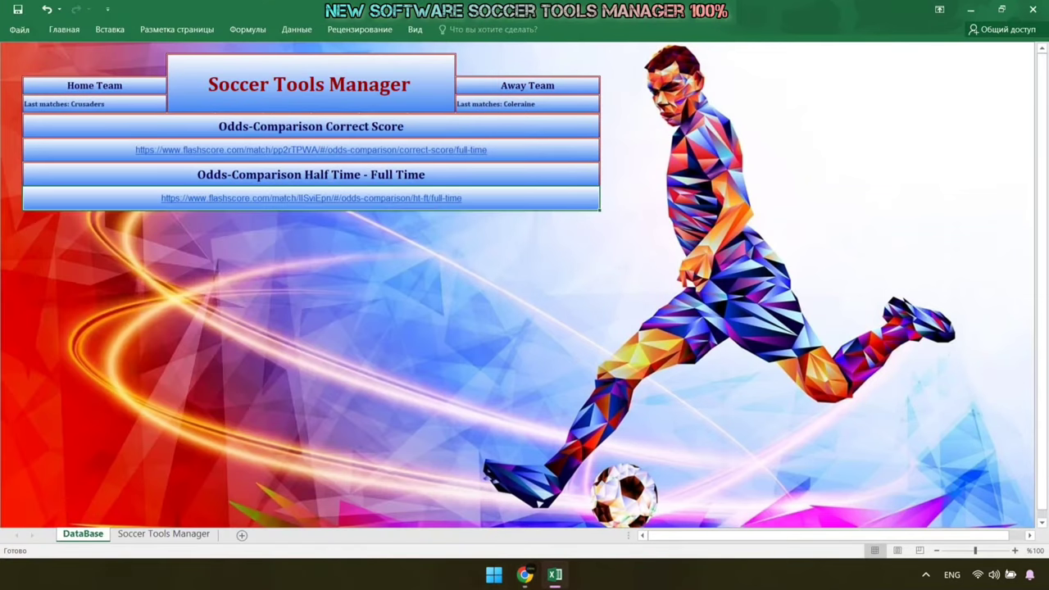
Replace the HT/FT link and view predictions: 2-1, 2,5 Over, Home Win, 2/1
right_click(534, 199)
left_click(590, 346)
double_click(379, 198)
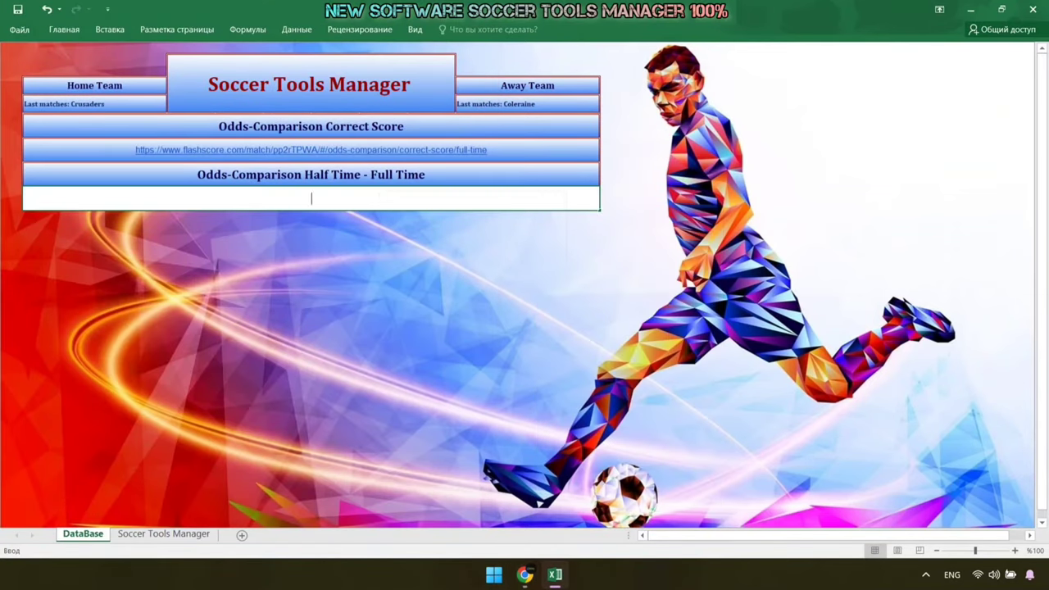
right_click(379, 190)
left_click(405, 250)
key("Return")
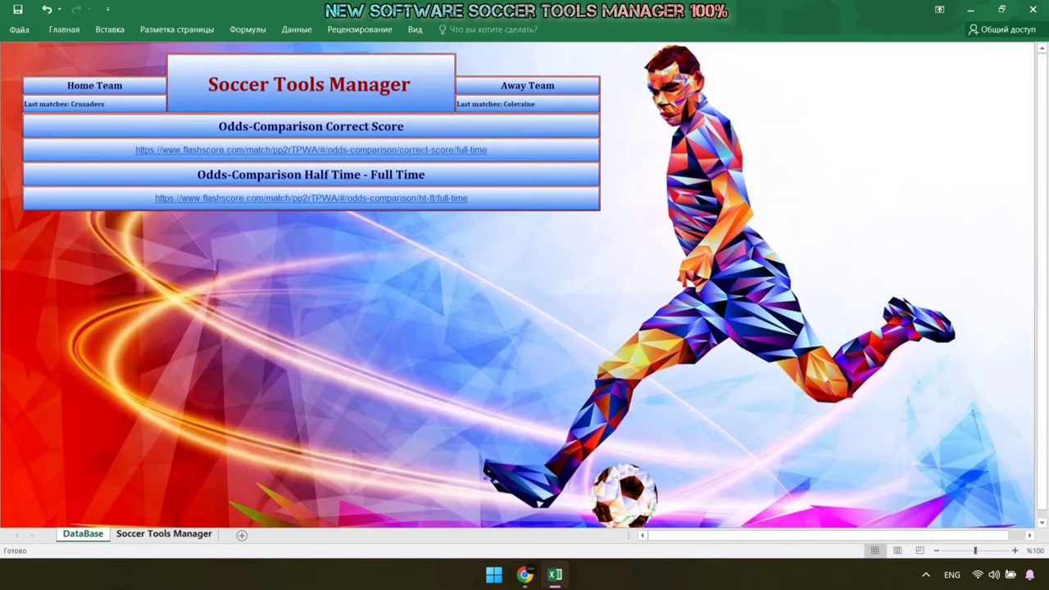
left_click(164, 533)
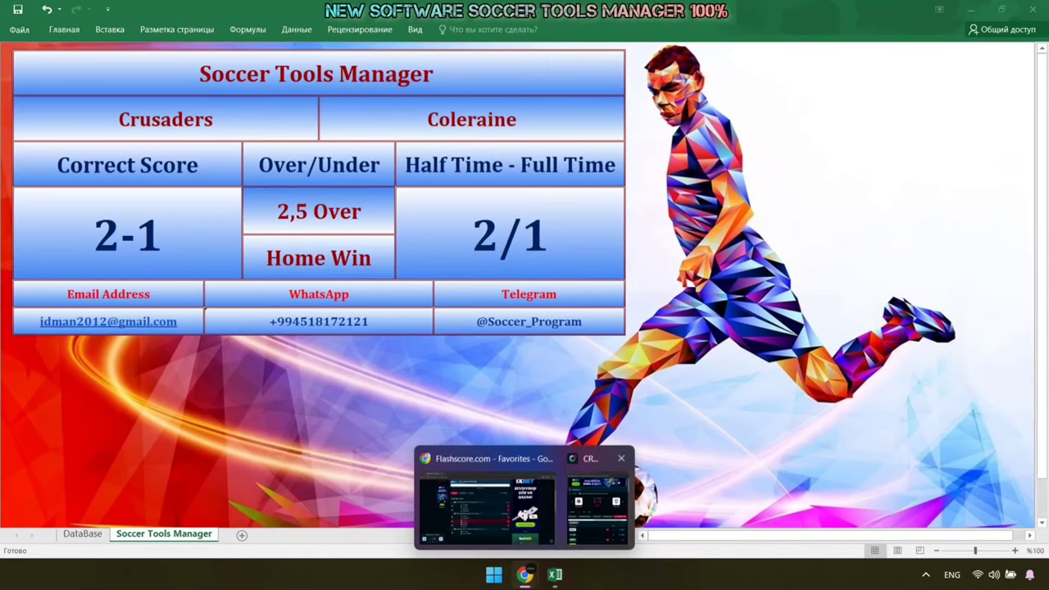
Place the Flashscore window beside the predictions and review the HT/FT odds
left_click(525, 573)
left_click_drag(6, 62, 127, 83)
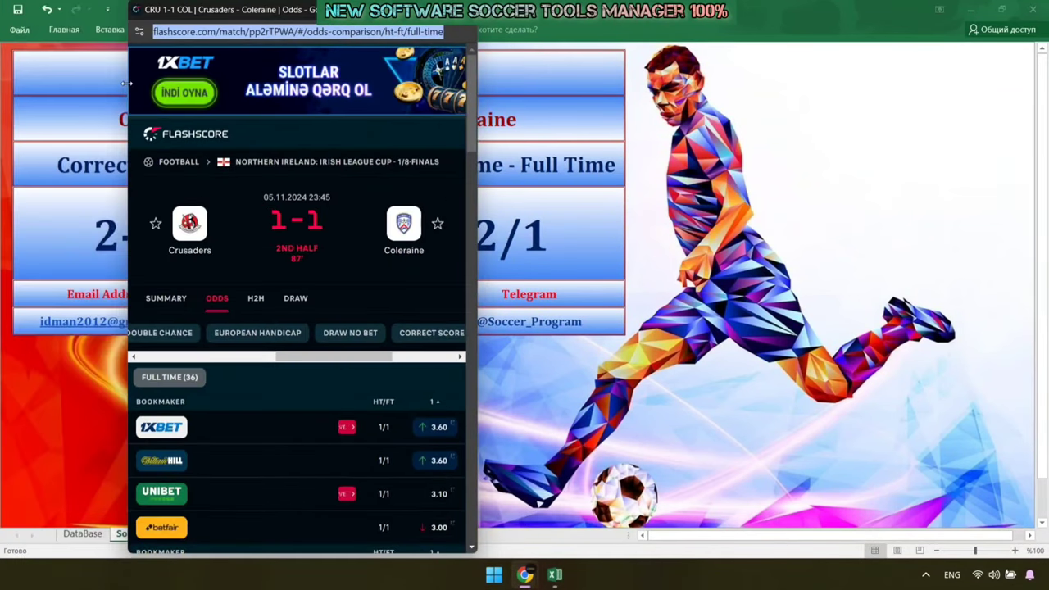
left_click_drag(221, 9, 730, 58)
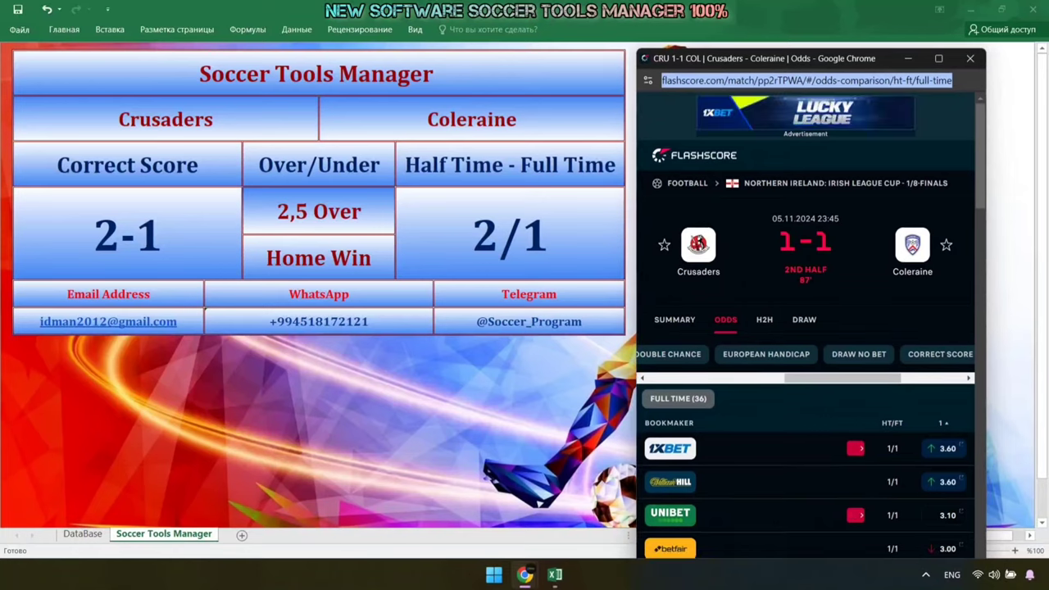
scroll(805, 327, "down", 3)
scroll(805, 328, "down", 3)
scroll(806, 327, "down", 3)
scroll(806, 328, "down", 3)
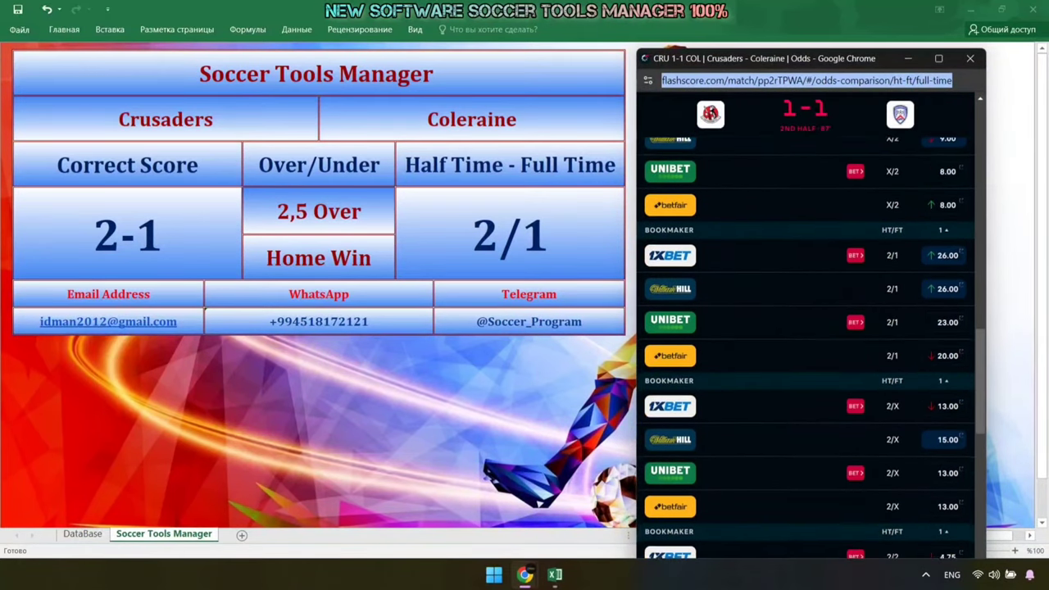
scroll(806, 328, "down", 3)
scroll(805, 328, "up", 3)
scroll(805, 328, "up", 3)
scroll(806, 328, "up", 3)
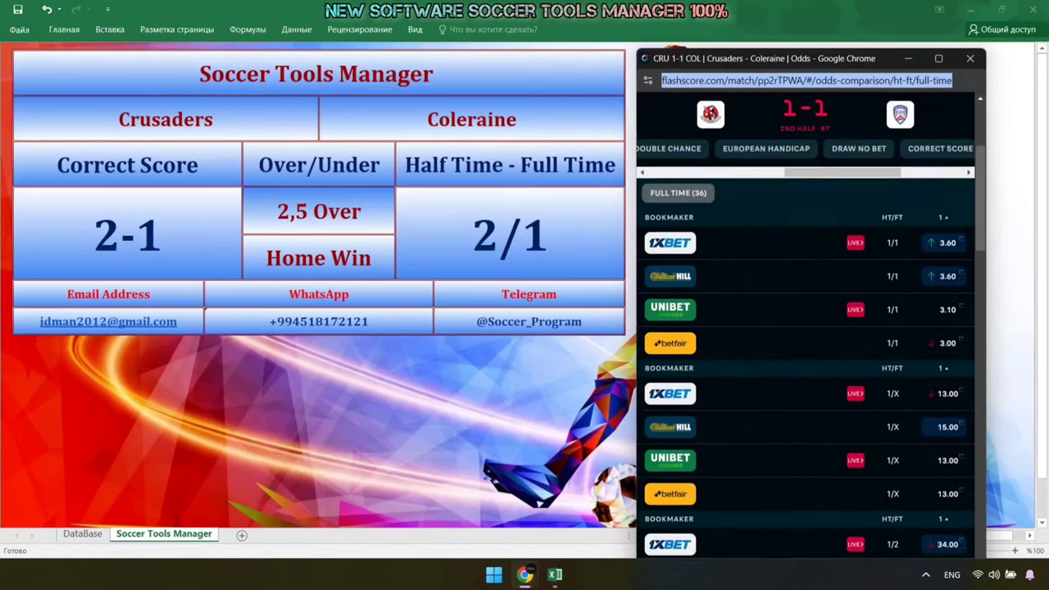
scroll(805, 327, "up", 3)
Check the match summary (1-1 in the 87th minute), then return to the DataBase sheet
left_click(675, 320)
scroll(805, 327, "down", 5)
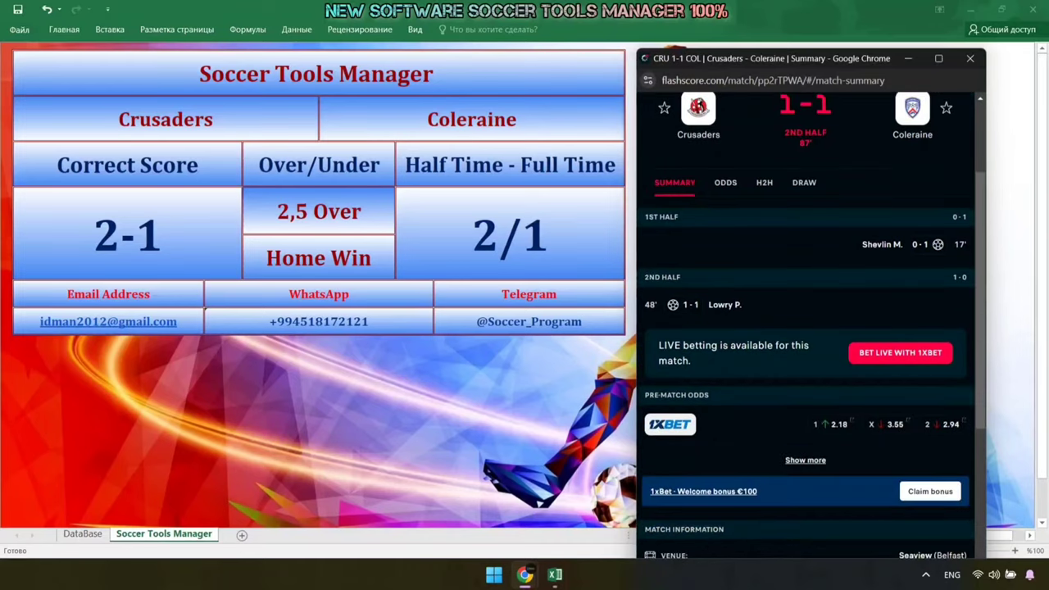
scroll(805, 328, "down", 1)
scroll(806, 328, "up", 3)
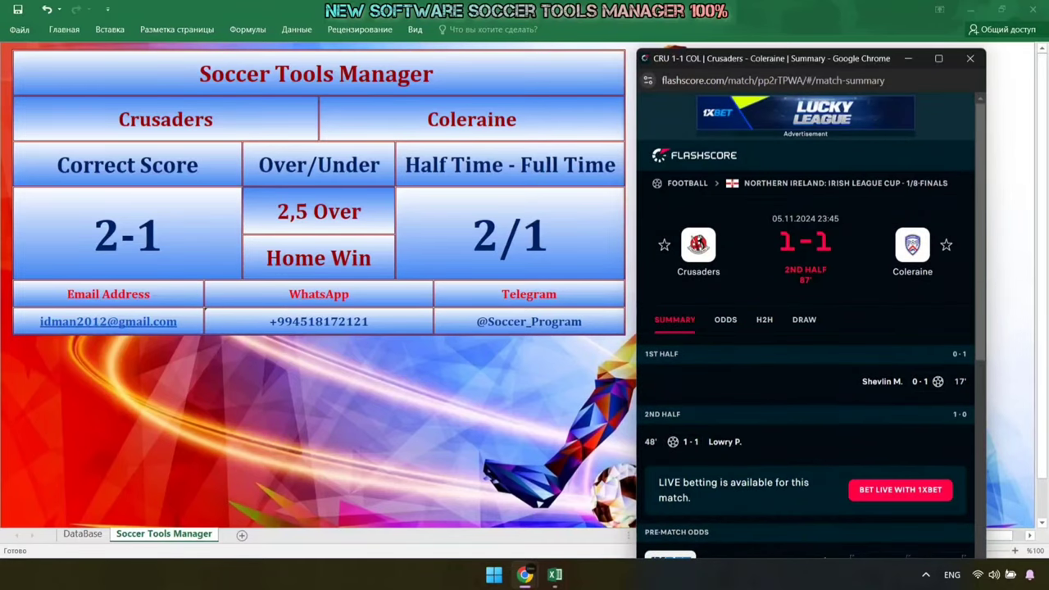
left_click(908, 58)
left_click(82, 533)
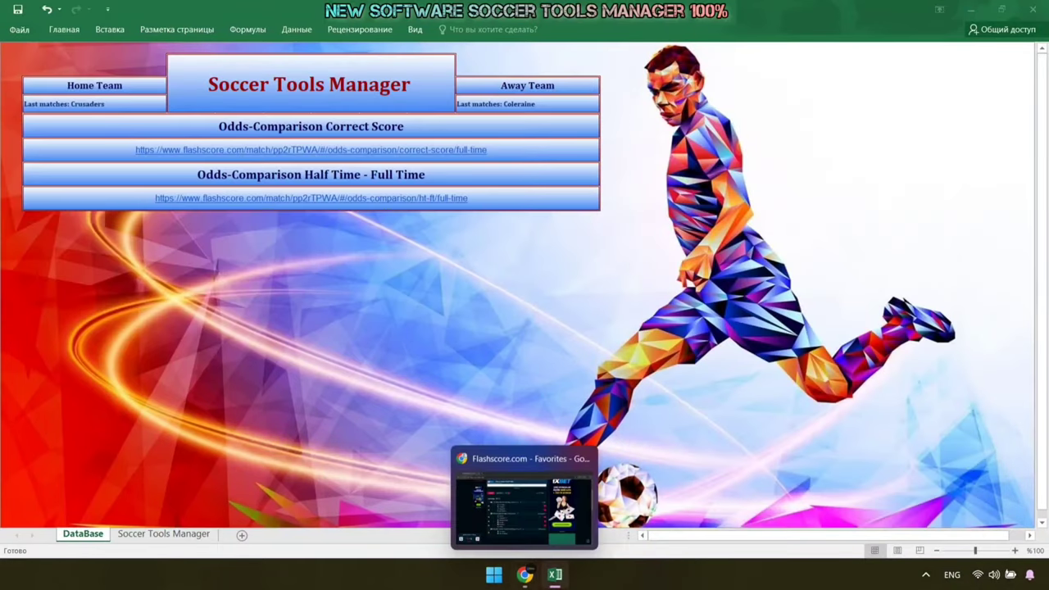
Open Dungannon–Dollingstown from Favorites and copy Dungannon's last five H2H home results
left_click(523, 501)
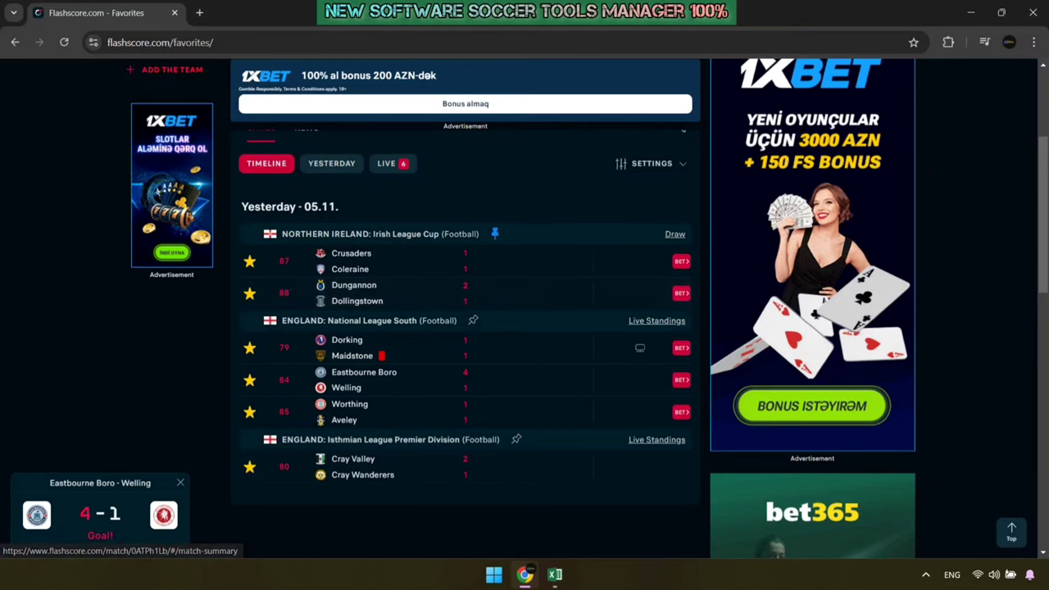
left_click(354, 292)
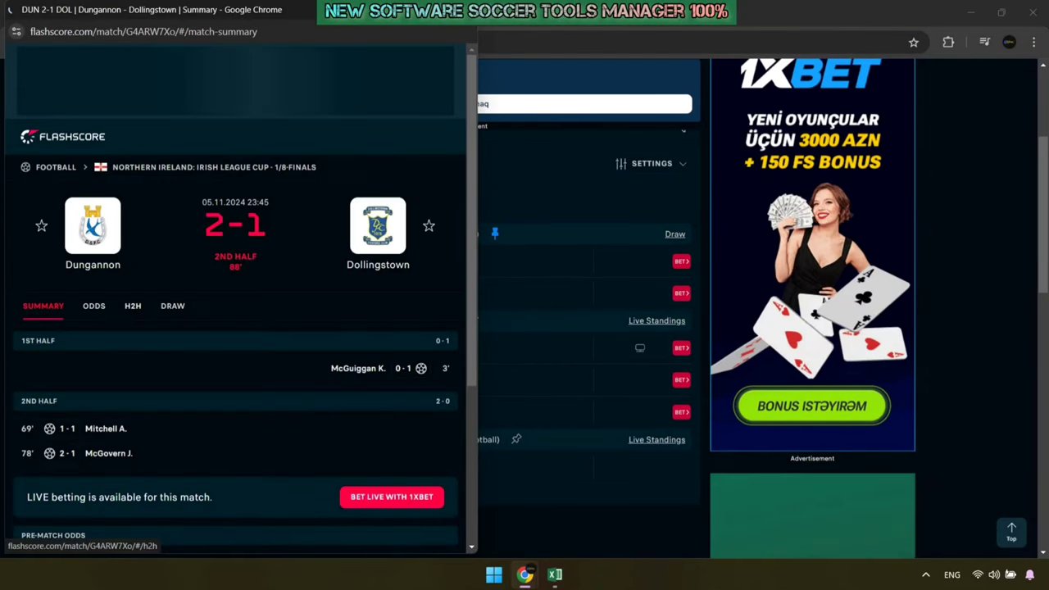
left_click(133, 237)
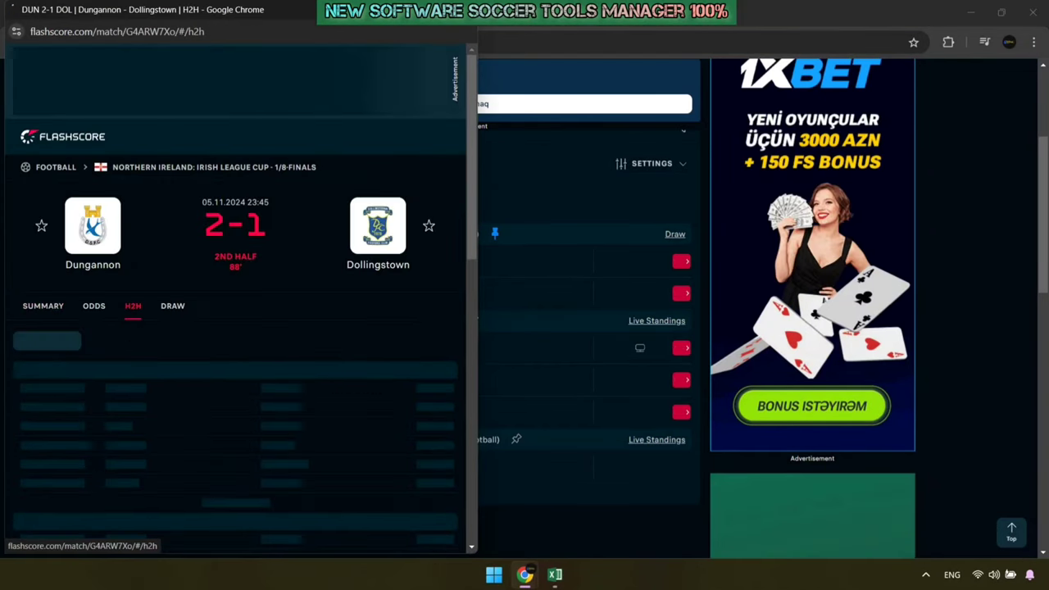
left_click(119, 272)
scroll(120, 272, "down", 2)
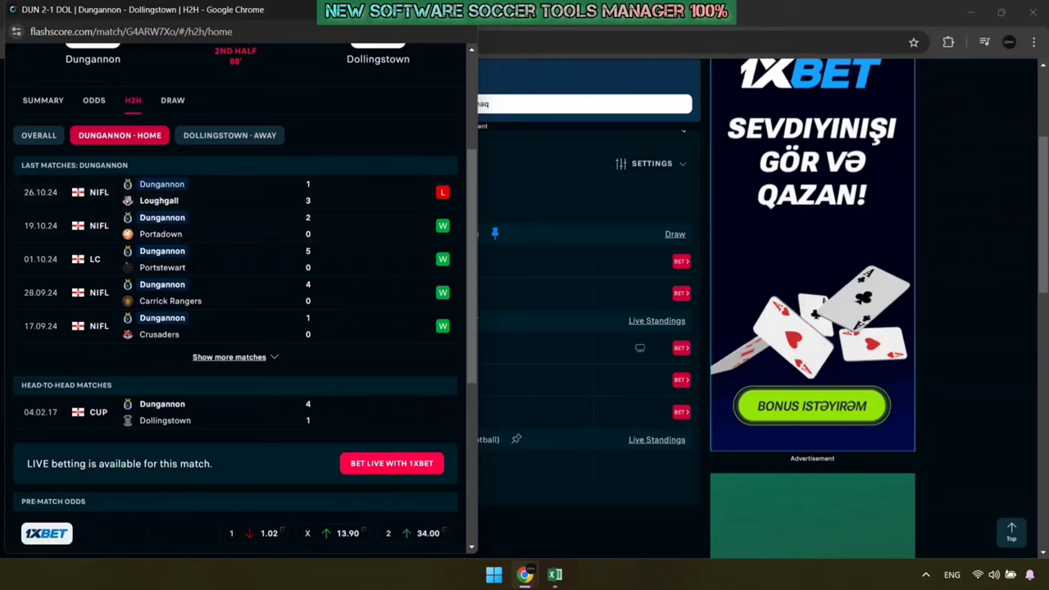
left_click_drag(16, 159, 447, 332)
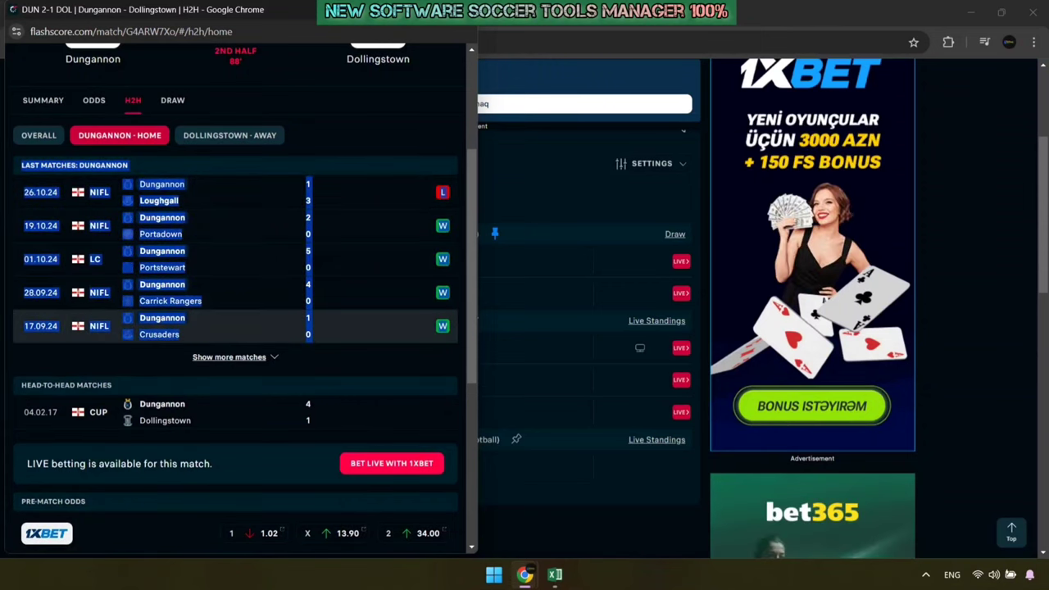
right_click(447, 327)
left_click(482, 344)
Paste Dungannon's last five home results into the Home Team Last matches cell
key("alt+Tab")
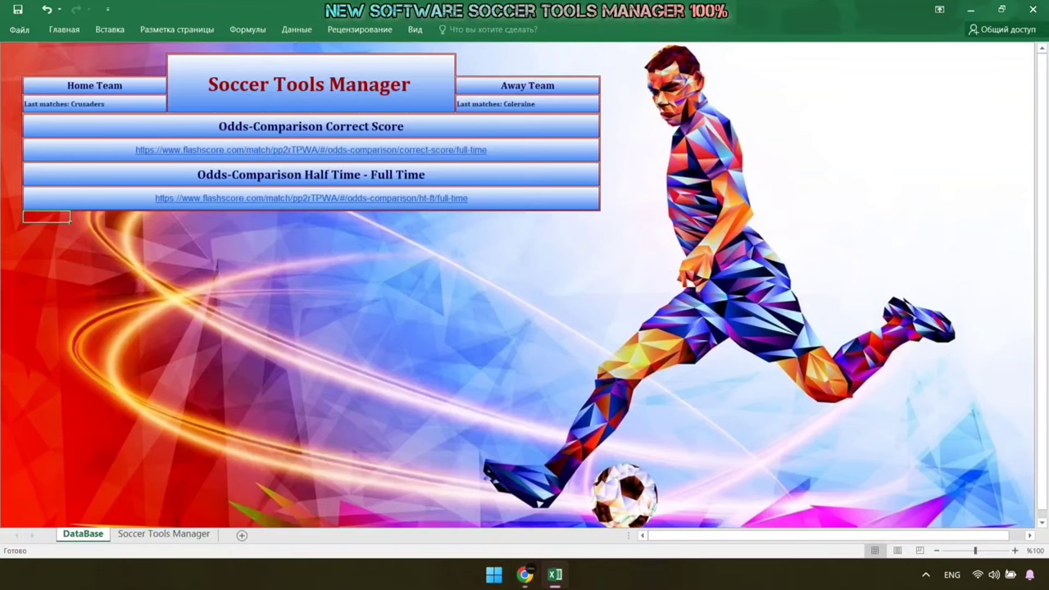
right_click(37, 103)
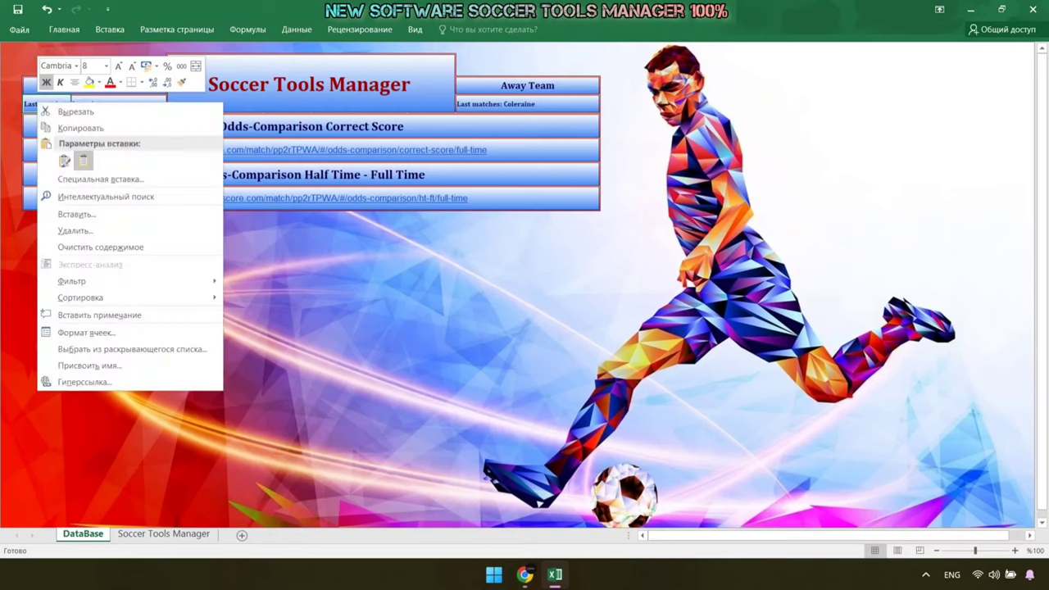
left_click(83, 159)
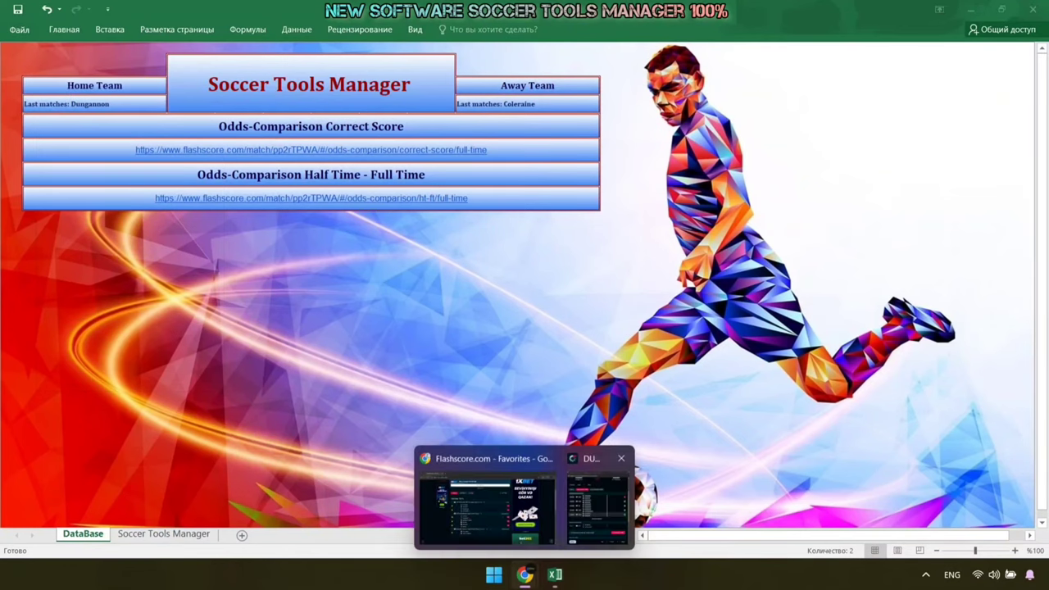
Fill the Away Team Last matches cell with Dollingstown's last five away results
left_click(475, 483)
left_click(229, 272)
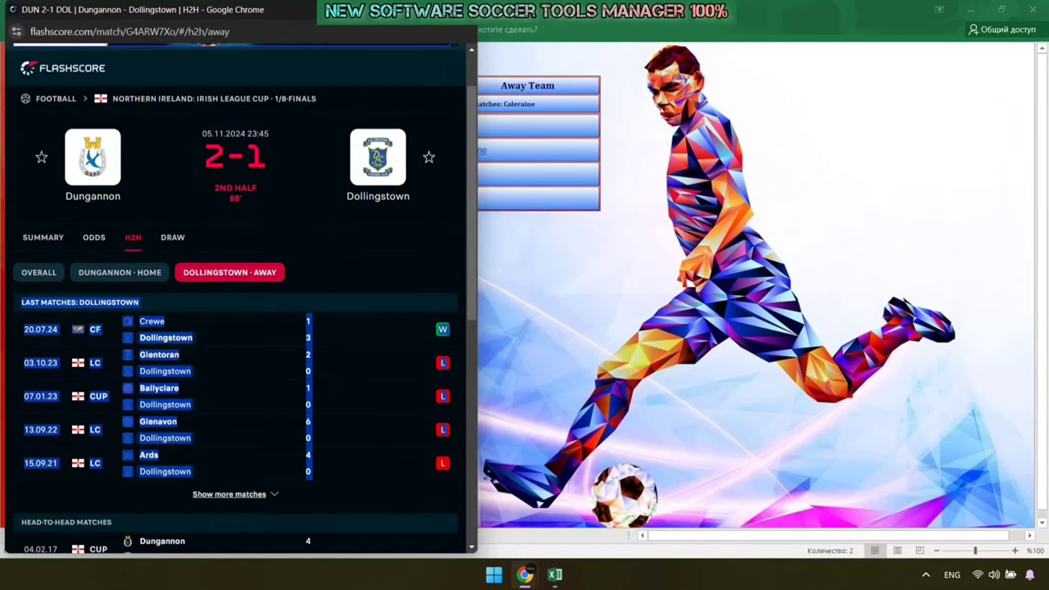
left_click_drag(57, 331, 316, 474)
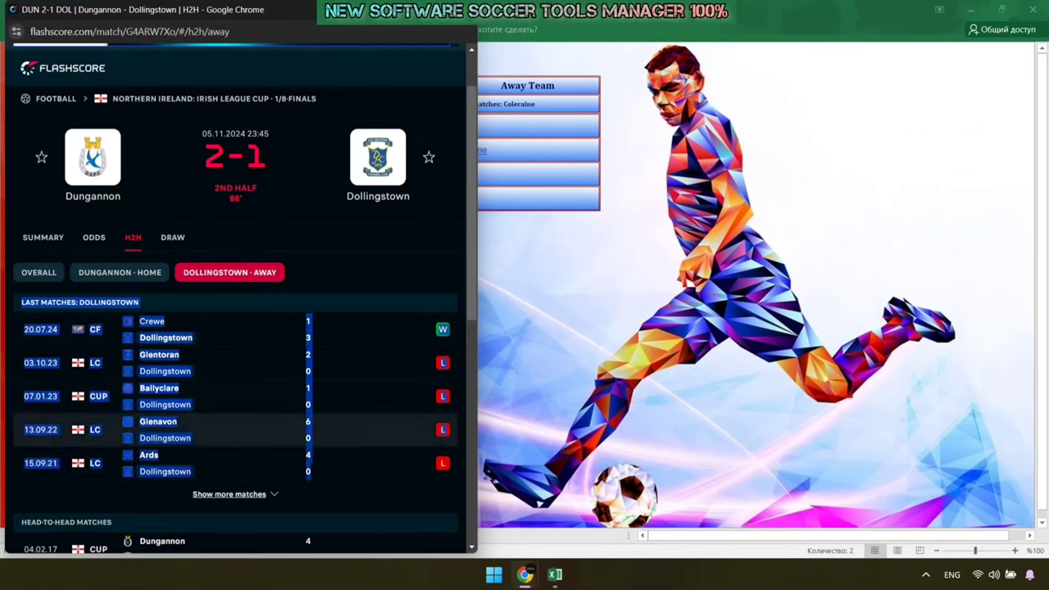
right_click(439, 474)
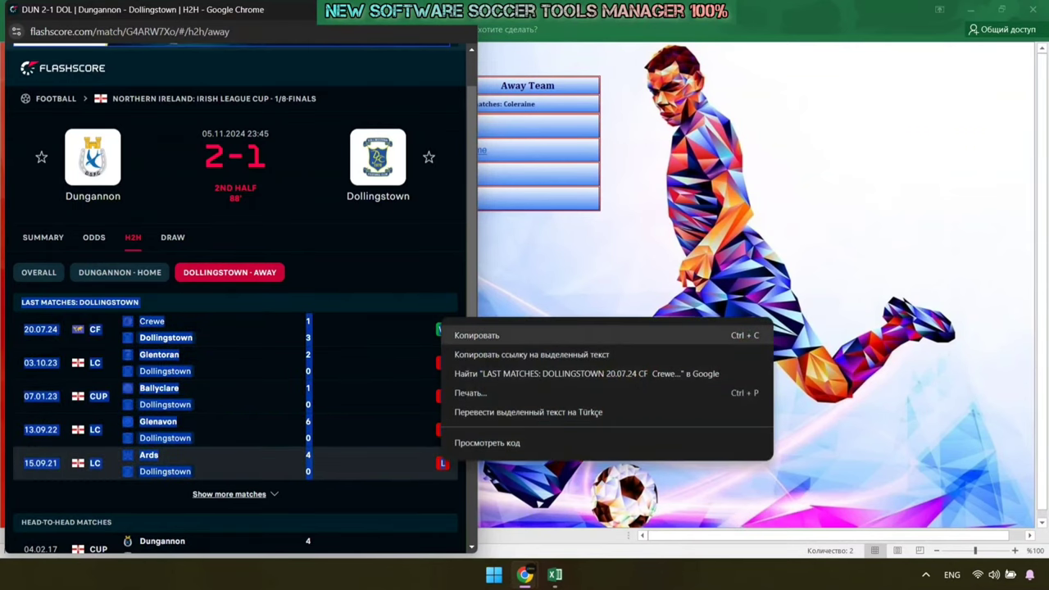
left_click(492, 334)
left_click(555, 574)
right_click(474, 104)
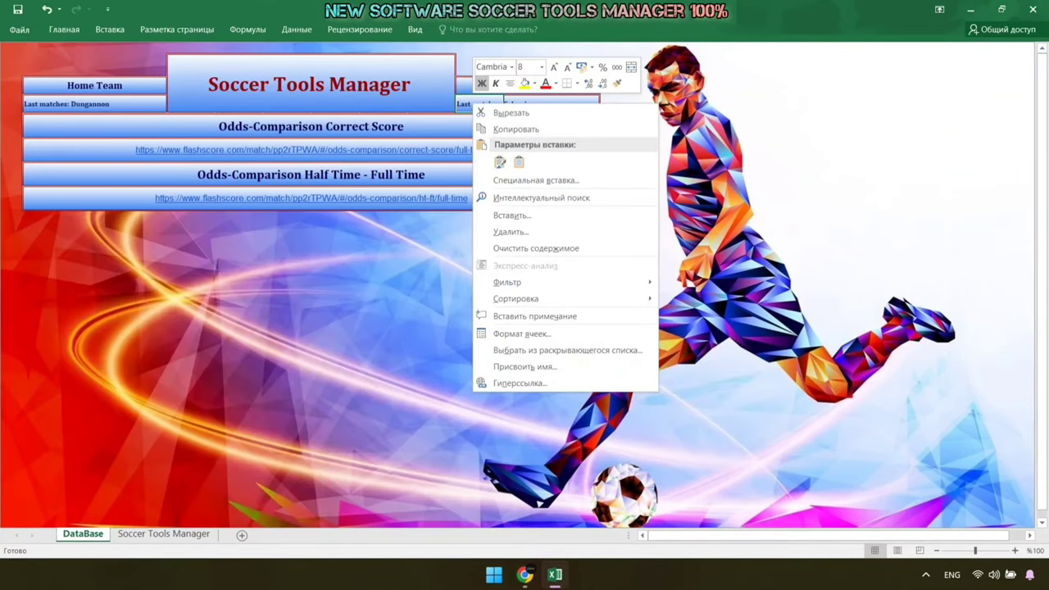
left_click(518, 162)
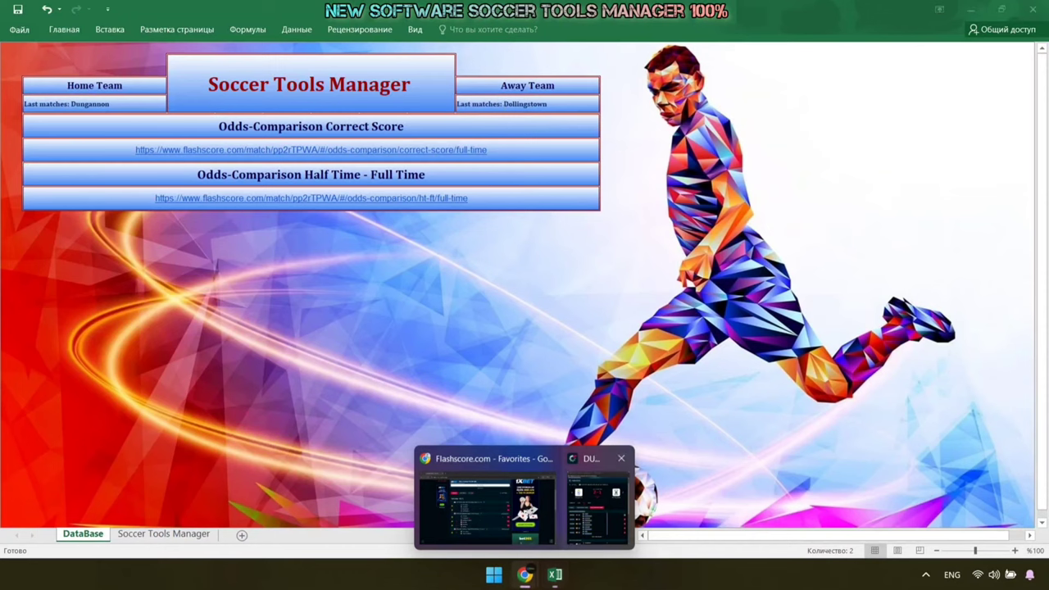
left_click(525, 574)
left_click(94, 237)
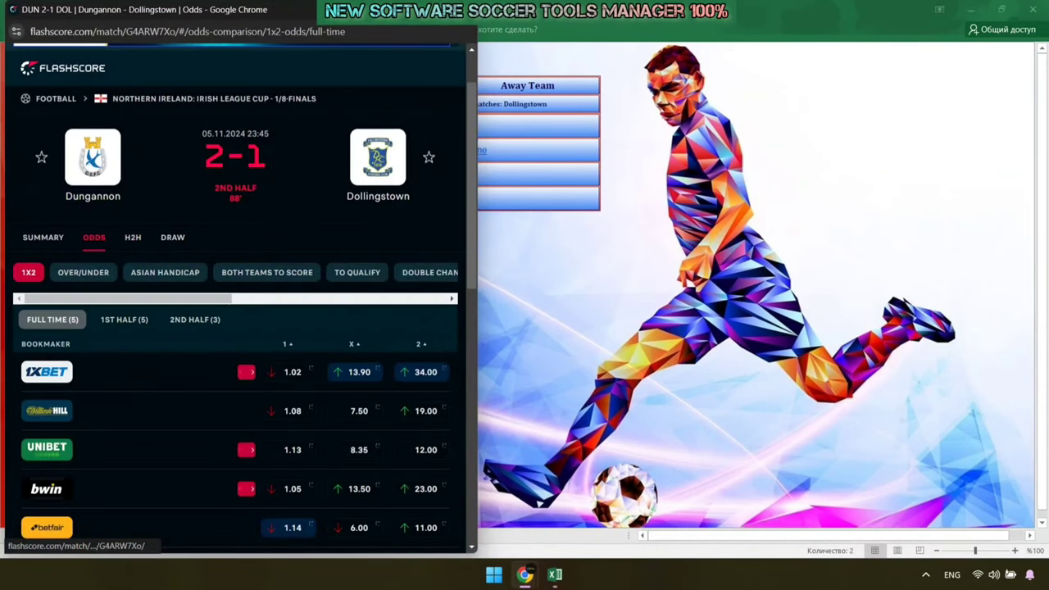
Replace the correct-score link cell with the Dungannon–Dollingstown correct-score odds address
scroll(235, 272, "right", 5)
left_click(251, 272)
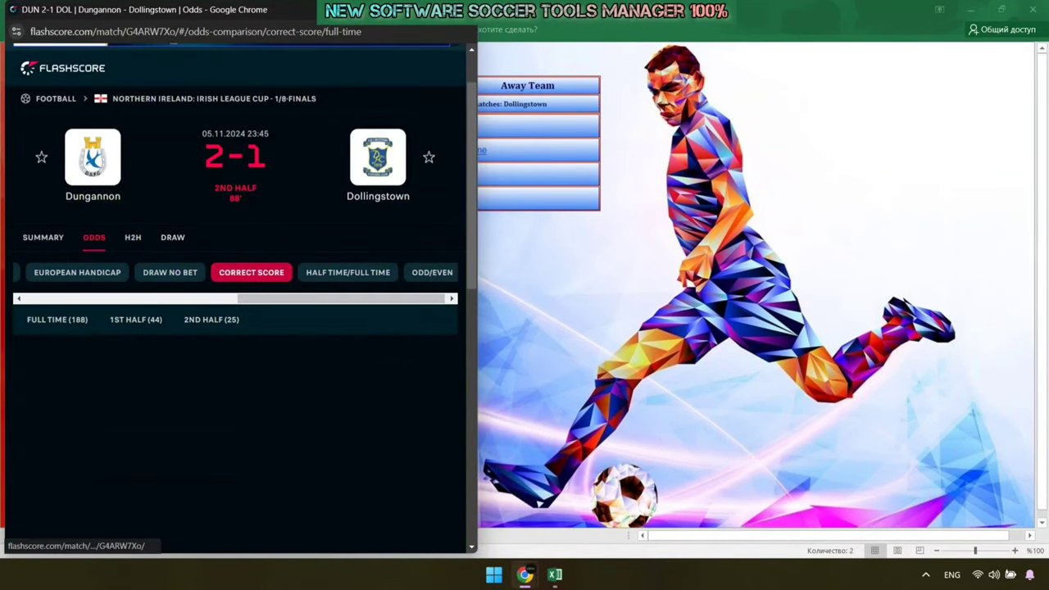
left_click(195, 31)
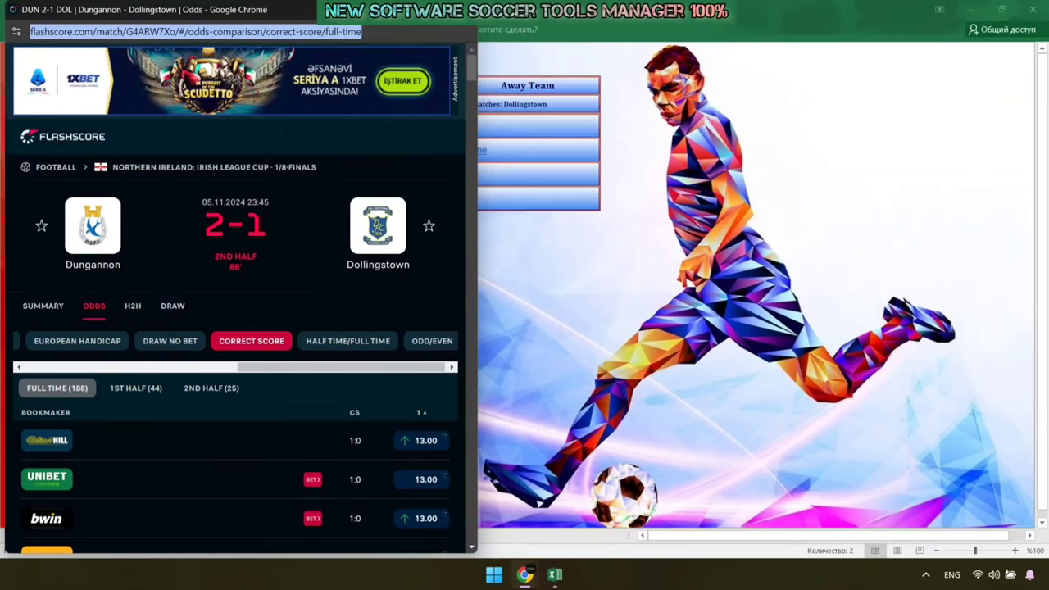
right_click(239, 31)
left_click(283, 129)
key("alt+Tab")
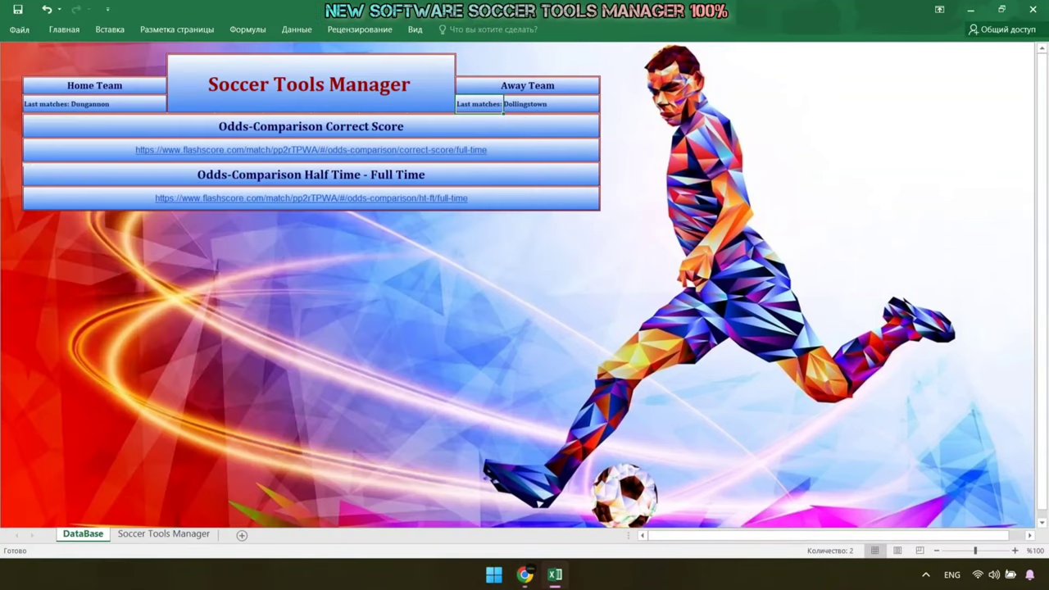
right_click(533, 149)
left_click(609, 293)
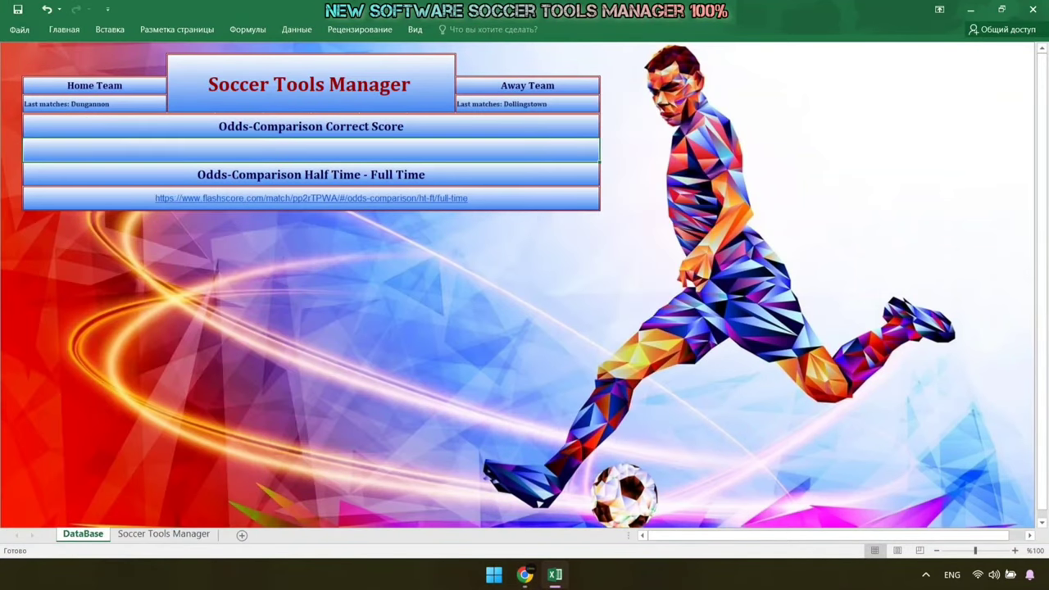
double_click(332, 150)
right_click(332, 148)
left_click(359, 209)
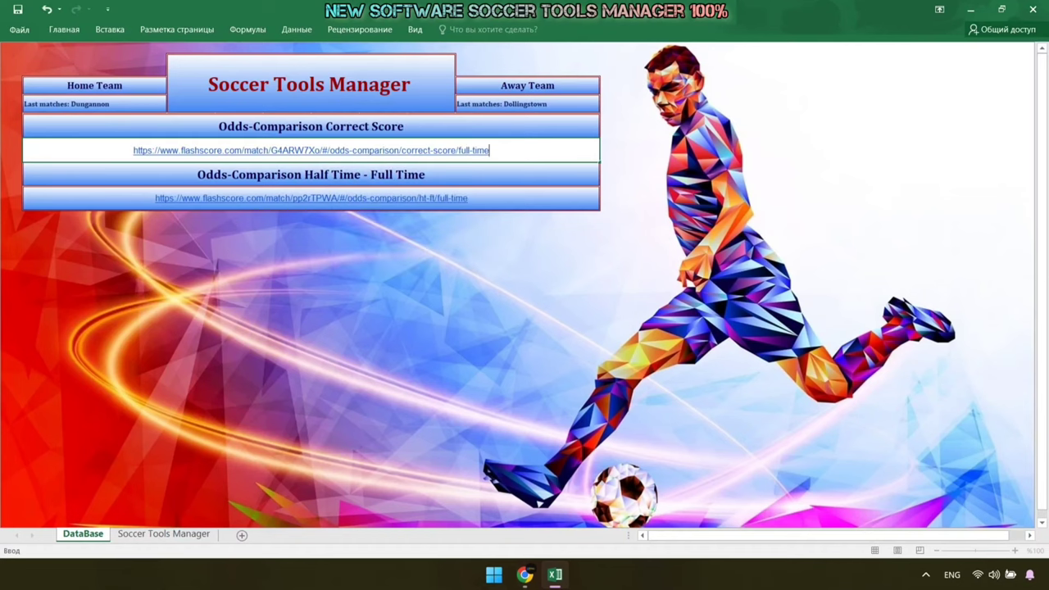
key("Return")
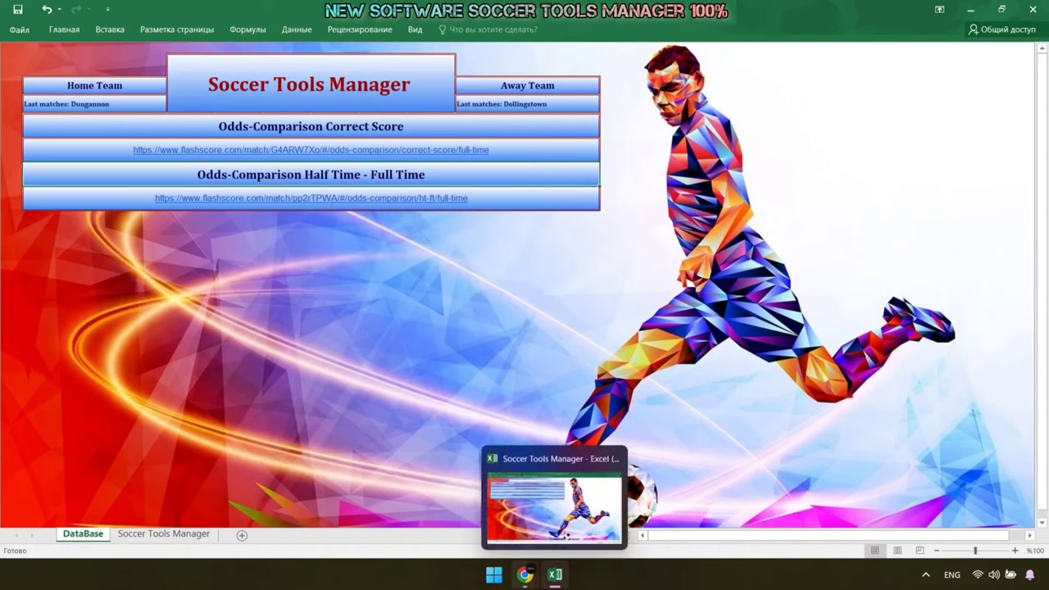
Replace the HT/FT link cell with the Dungannon–Dollingstown half-time/full-time odds address
mouse_move(524, 574)
left_click(597, 503)
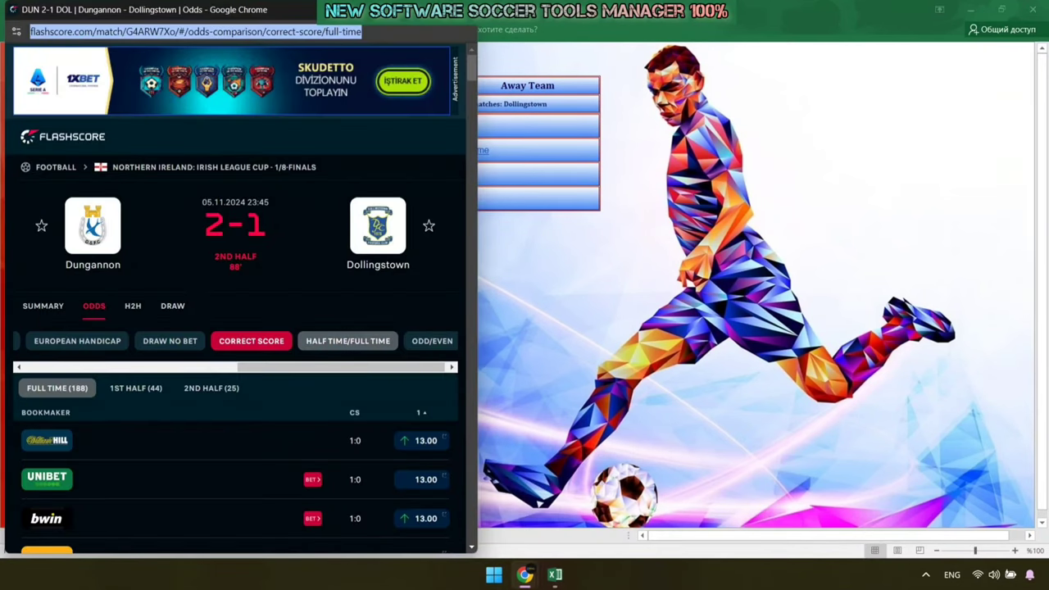
left_click(347, 341)
right_click(293, 32)
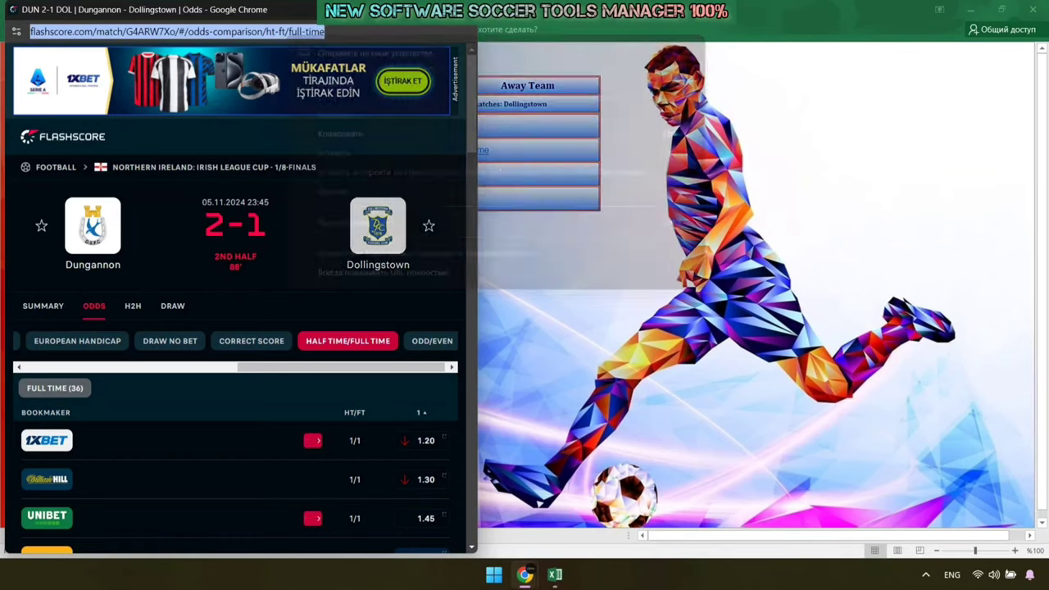
left_click(332, 133)
left_click(554, 575)
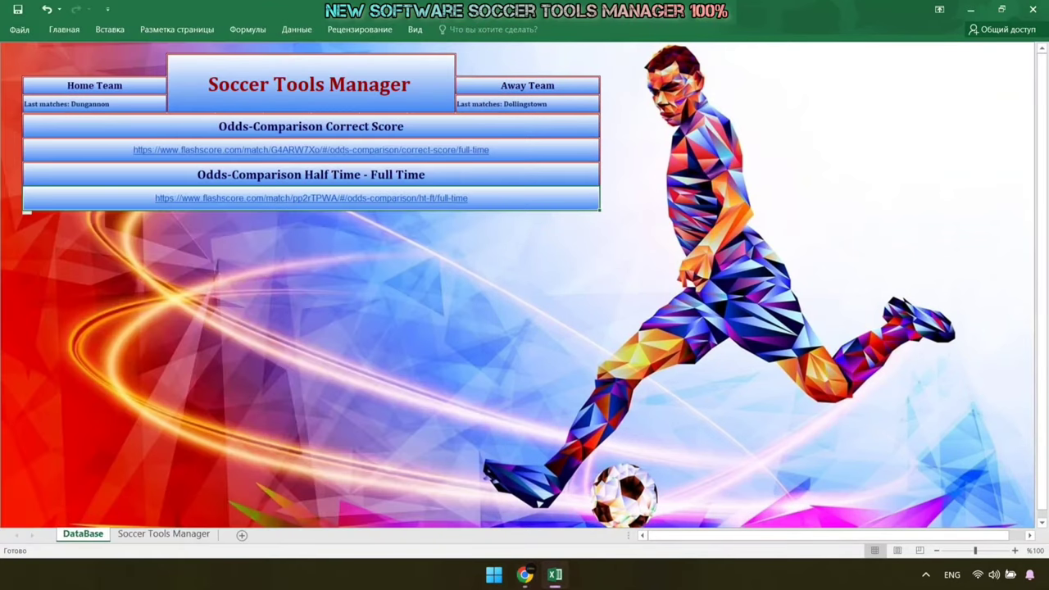
right_click(498, 194)
left_click(541, 332)
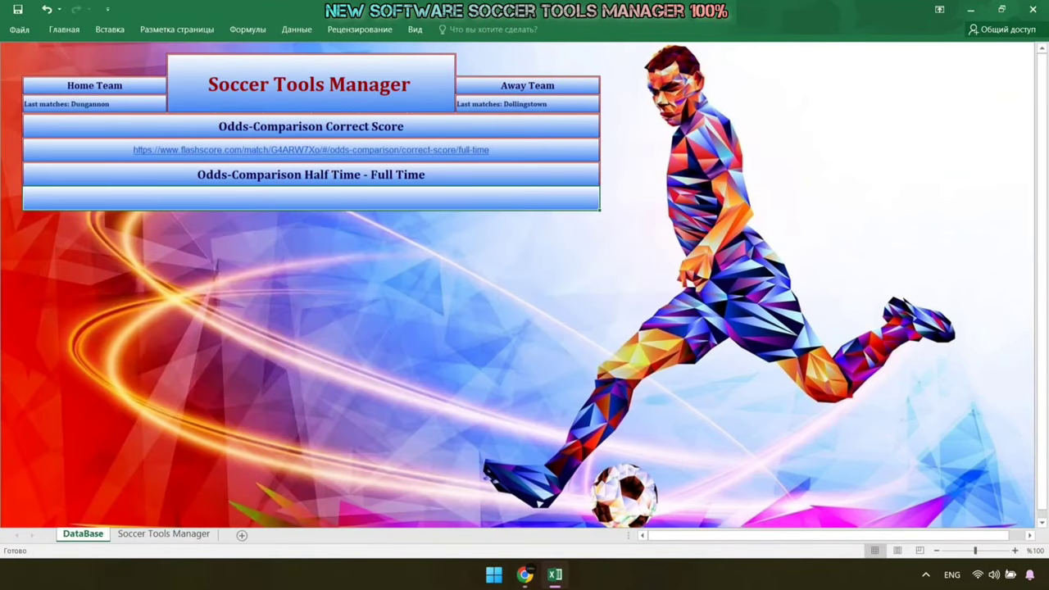
double_click(341, 198)
right_click(341, 194)
left_click(369, 252)
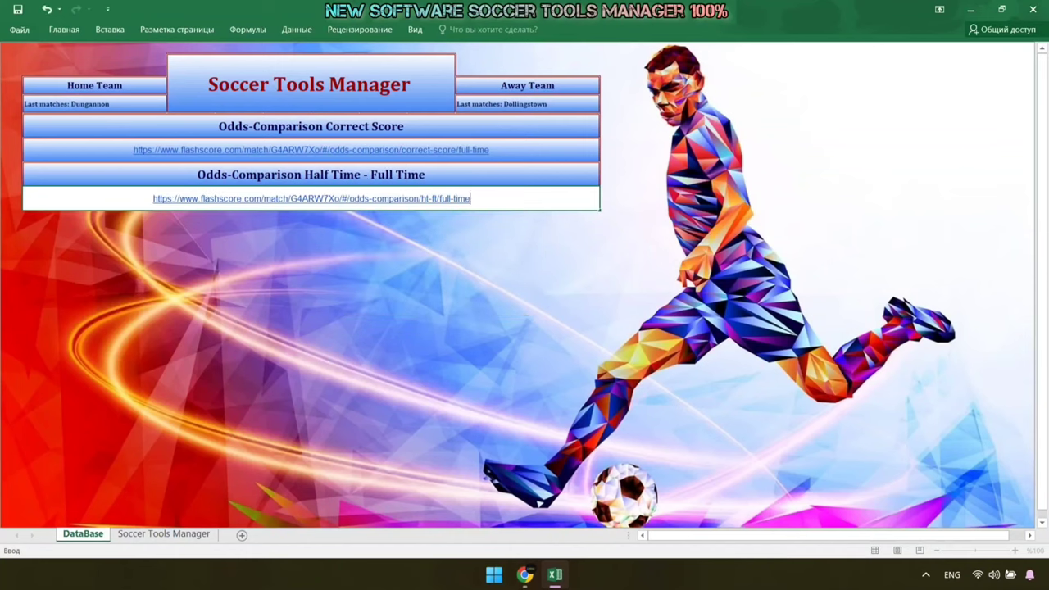
key("Return")
Show the Soccer Tools Manager predictions with the Flashscore odds window placed beside them
key("ctrl+Page_Down")
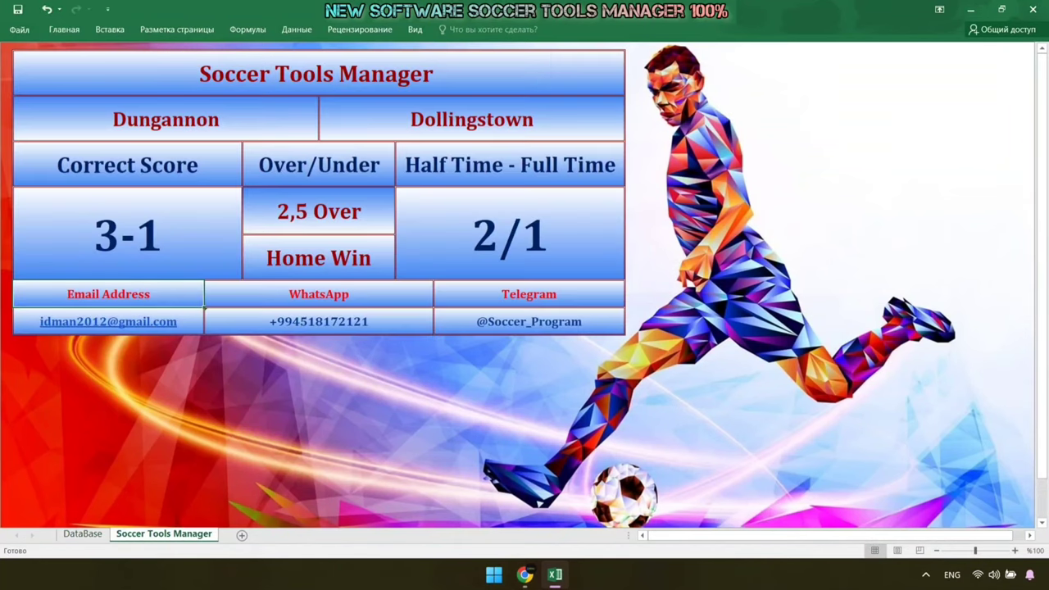
left_click(525, 575)
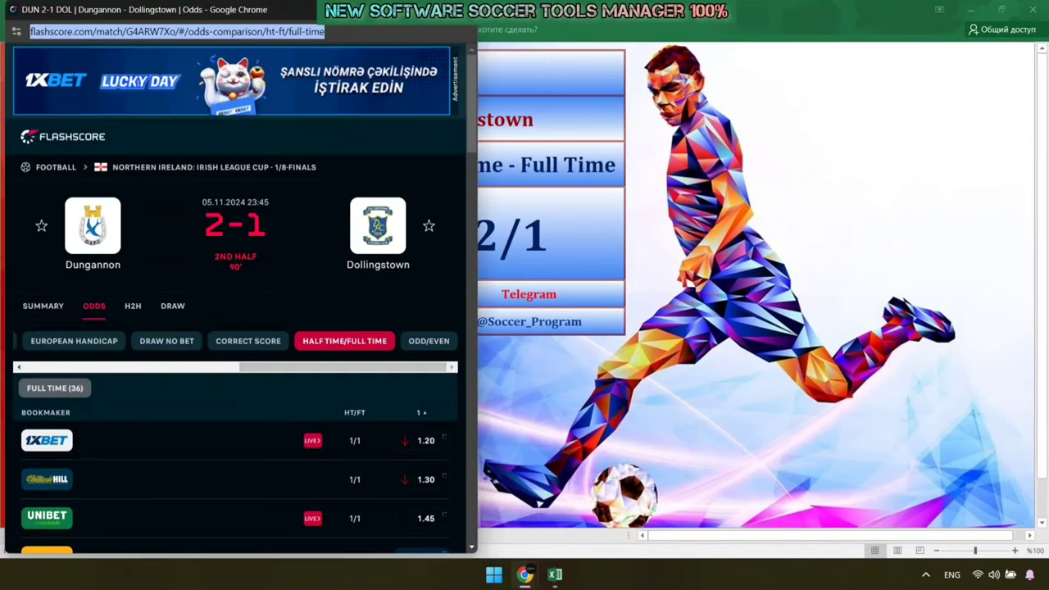
mouse_move(62, 9)
left_mouse_down()
mouse_move(666, 76)
mouse_move(685, 62)
left_mouse_up()
scroll(820, 327, "down", 10)
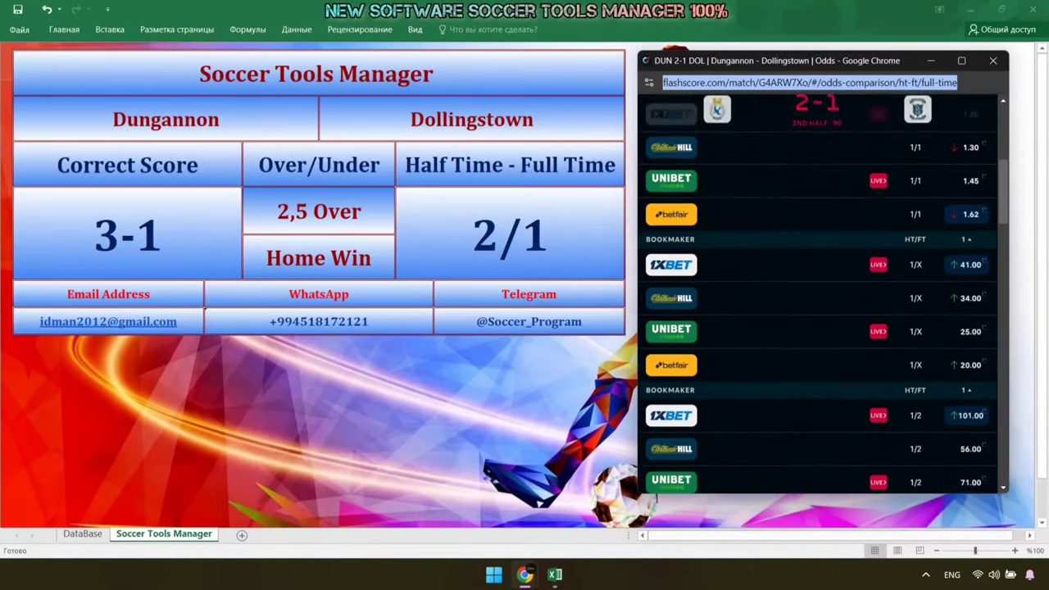
scroll(820, 327, "down", 3)
scroll(820, 327, "down", 3)
scroll(820, 328, "down", 3)
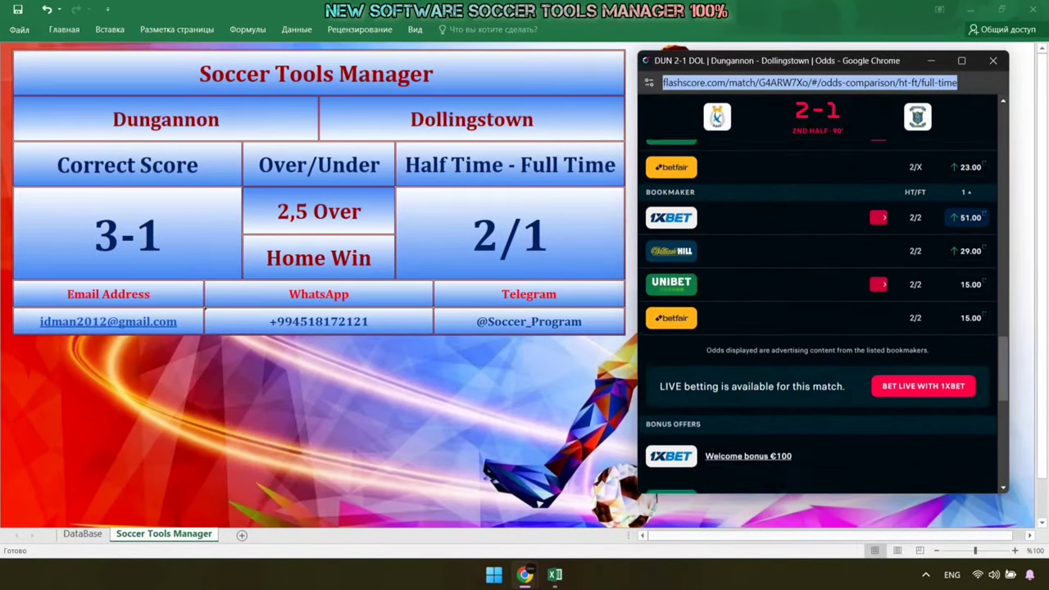
scroll(819, 328, "up", 3)
scroll(819, 328, "up", 3)
scroll(819, 328, "up", 3)
scroll(820, 328, "up", 3)
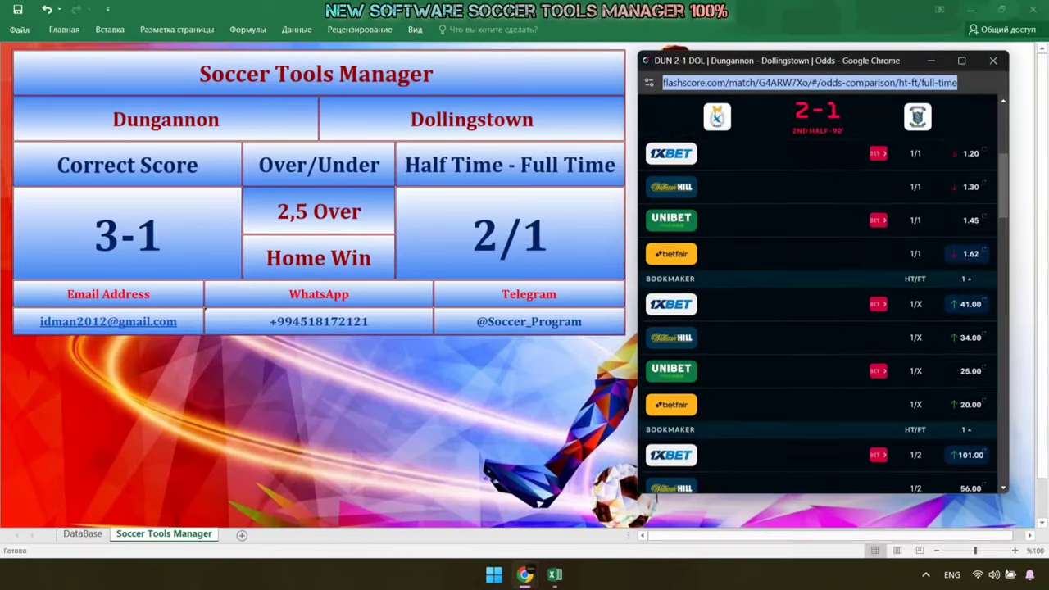
scroll(819, 328, "up", 5)
Check the match summary (Dungannon 2-1 at 90 minutes), then return to the DataBase sheet
left_click(675, 321)
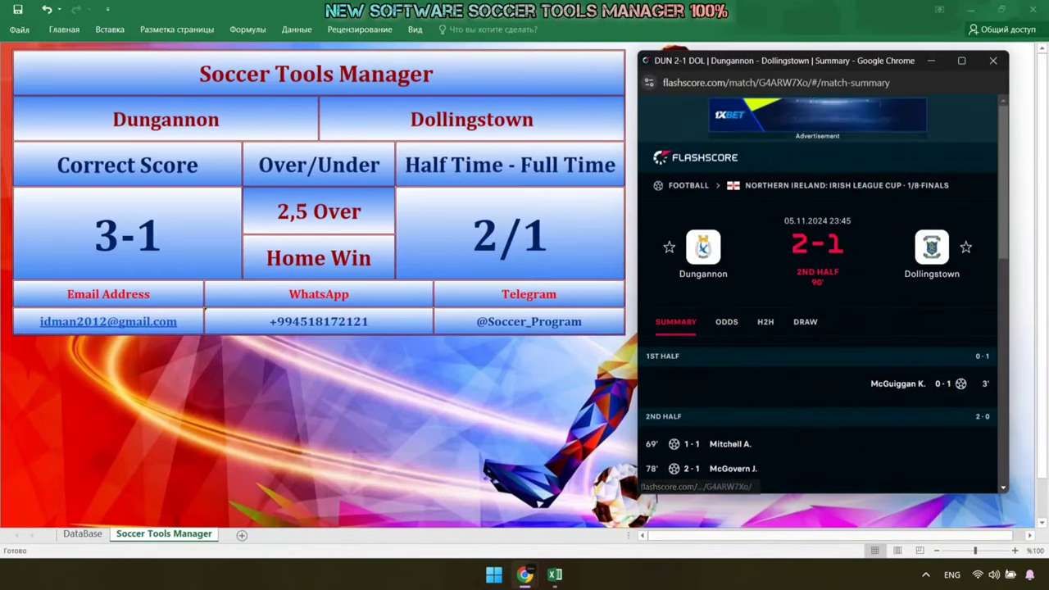
scroll(675, 321, "down", 2)
scroll(819, 295, "down", 1)
scroll(819, 294, "up", 1)
scroll(819, 295, "up", 1)
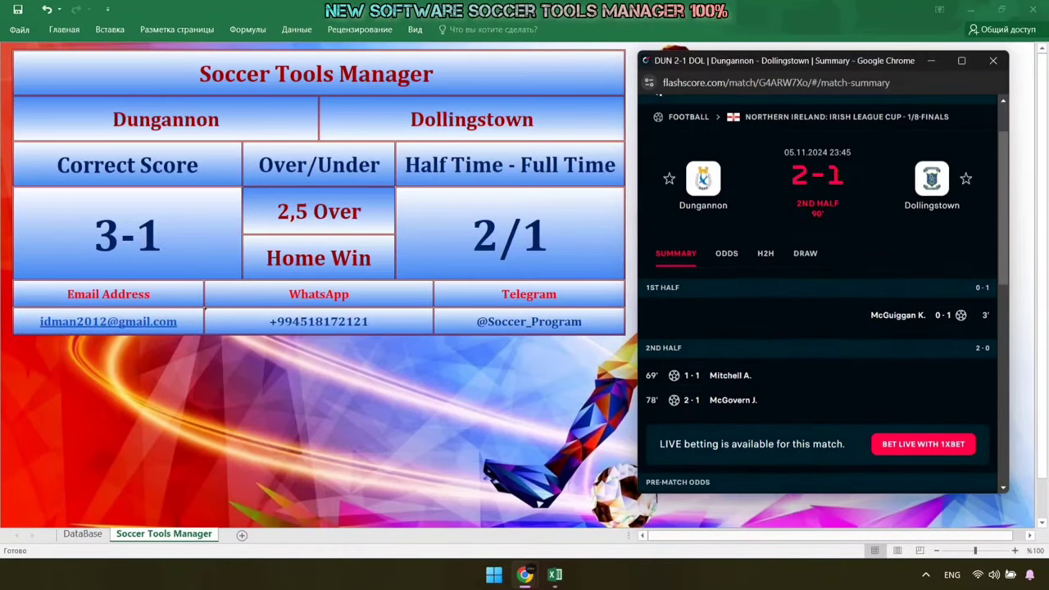
left_click(108, 293)
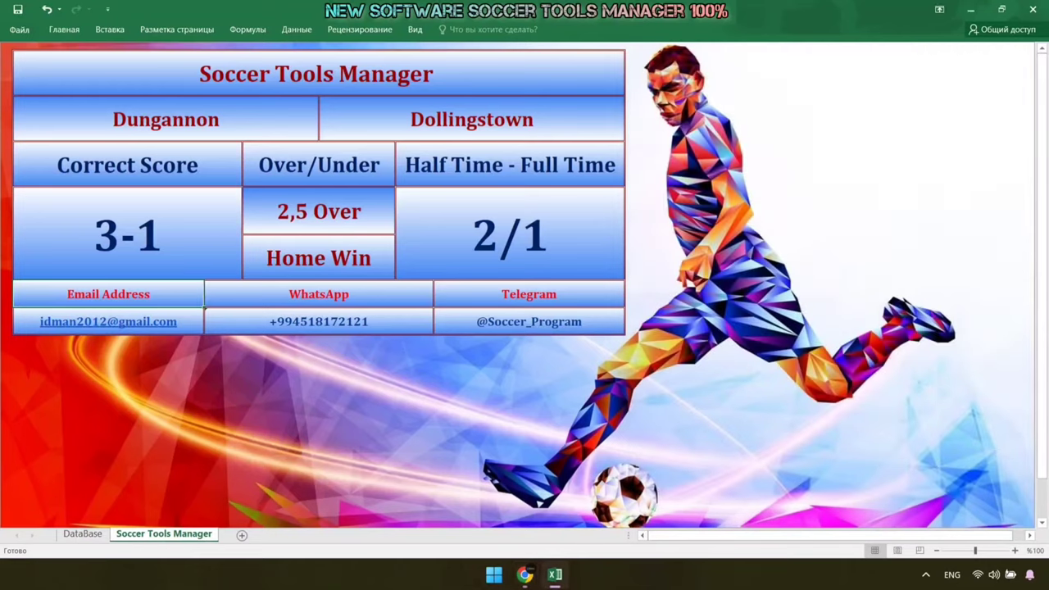
key("ctrl+Page_Up")
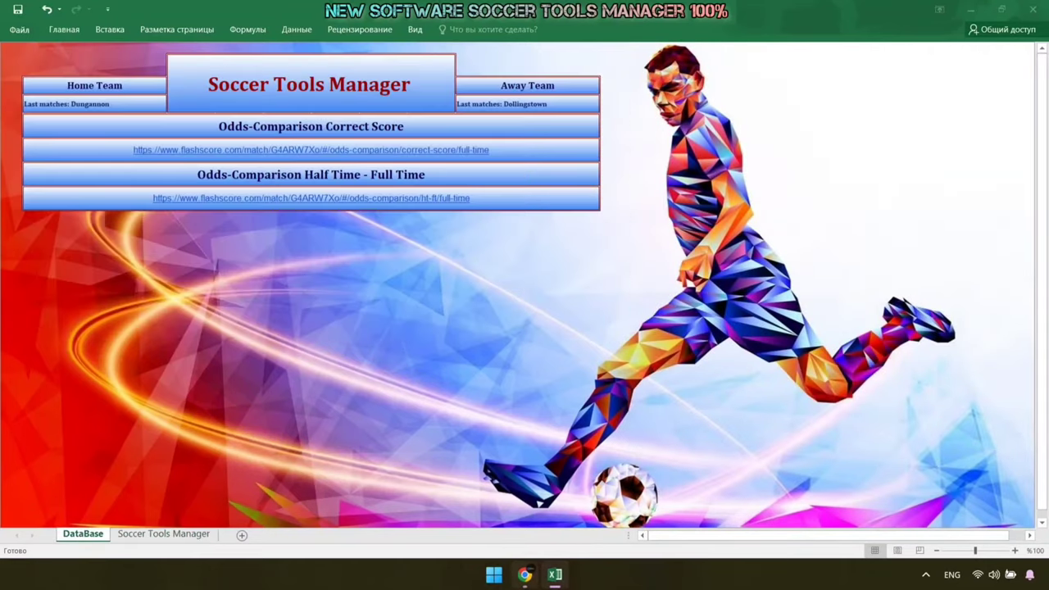
Copy Worthing's last home matches from Flashscore's H2H into the home Last matches cell
left_click(524, 574)
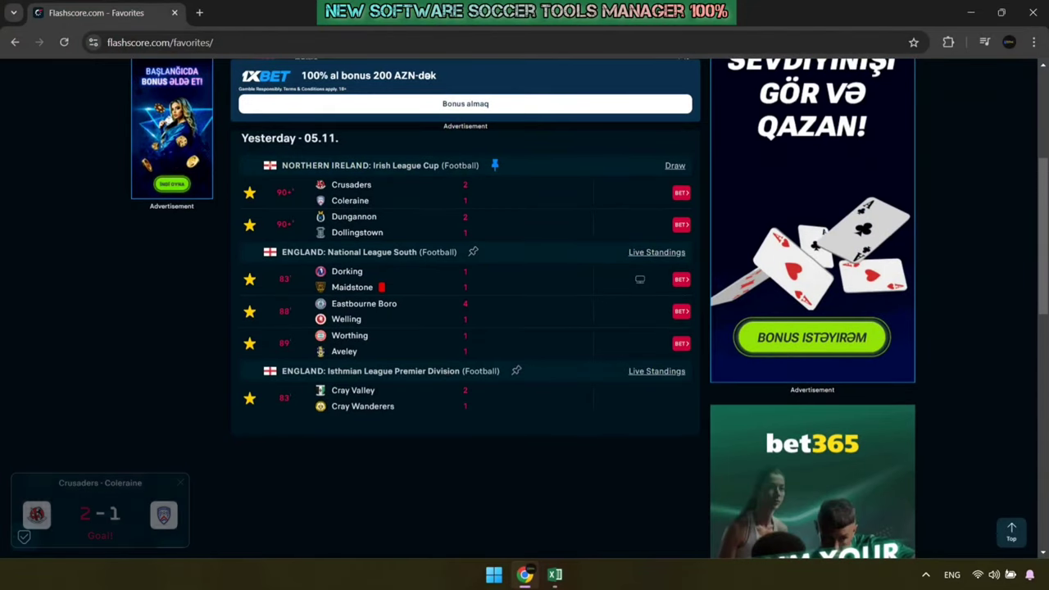
left_click(492, 343)
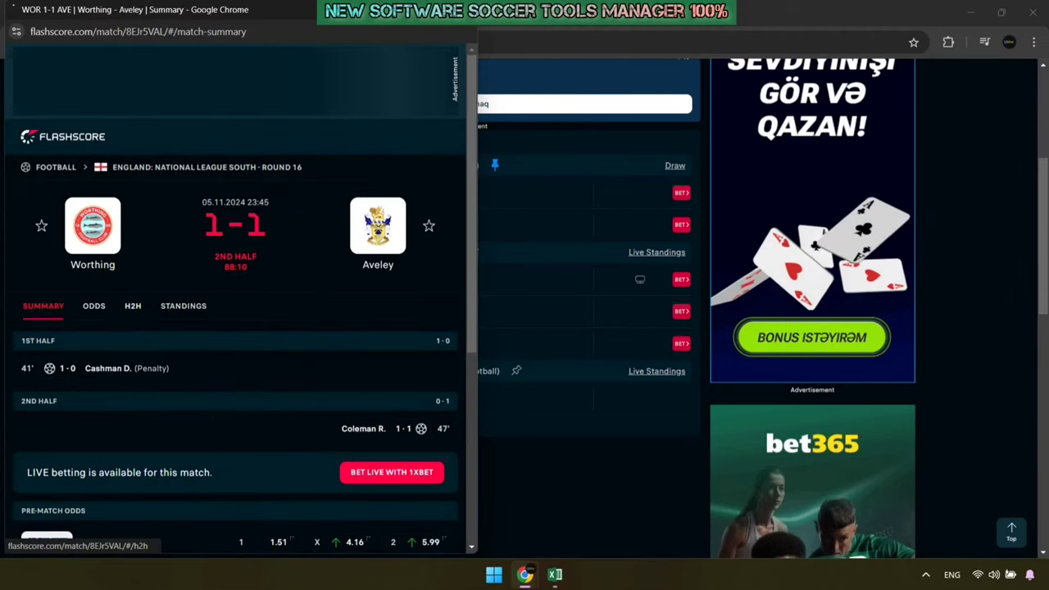
left_click(132, 305)
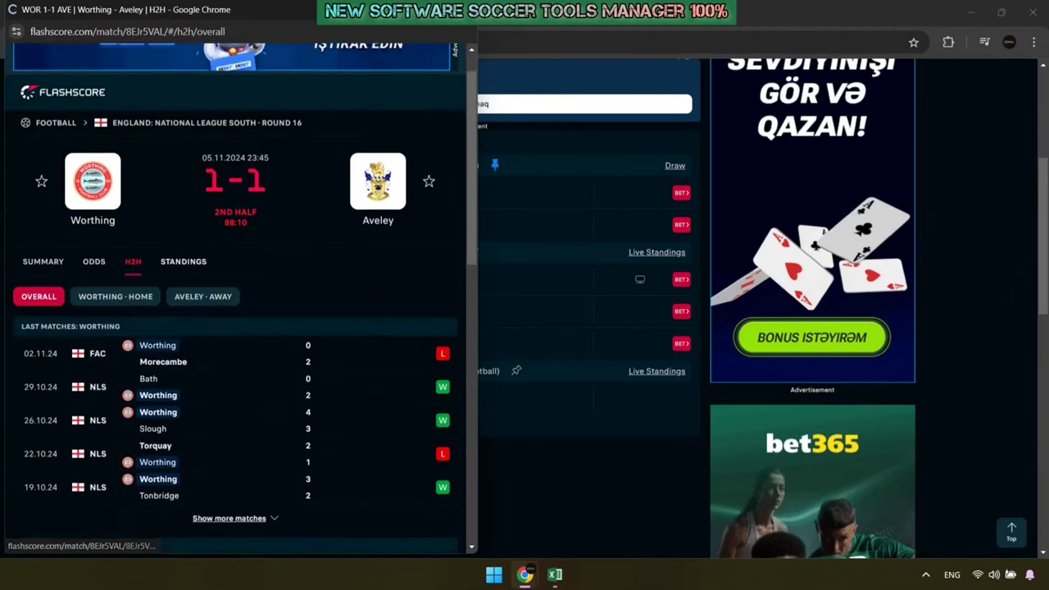
scroll(237, 328, "down", 2)
left_click(115, 203)
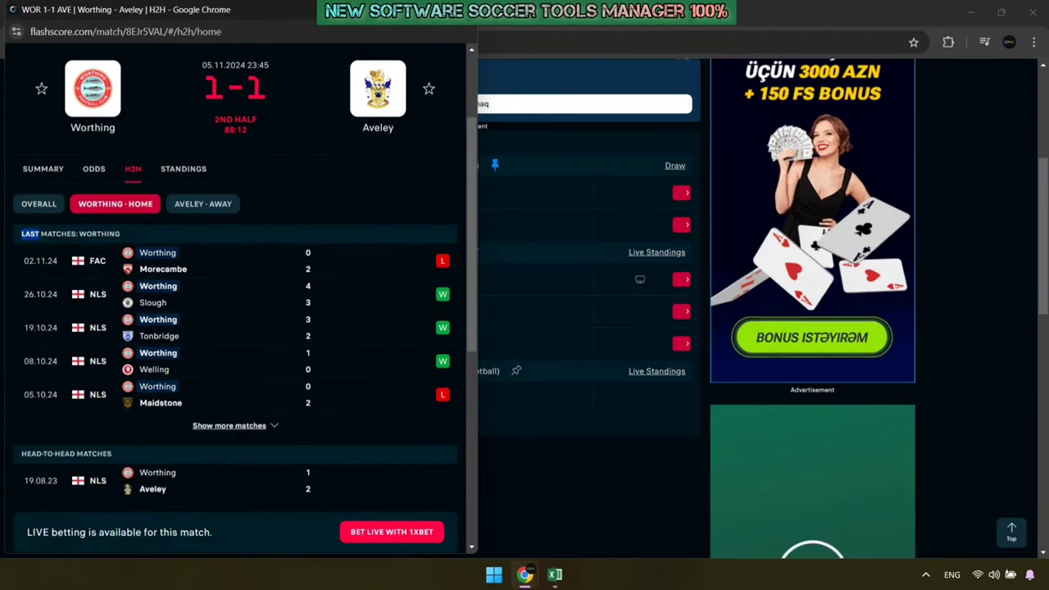
left_click_drag(38, 234, 312, 404)
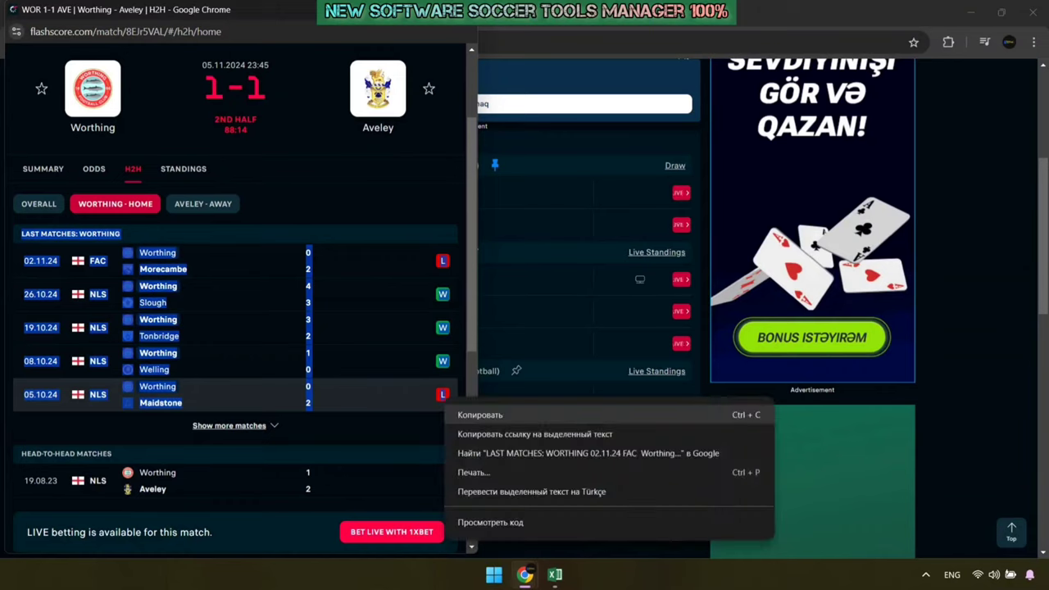
left_click(492, 415)
left_click(555, 574)
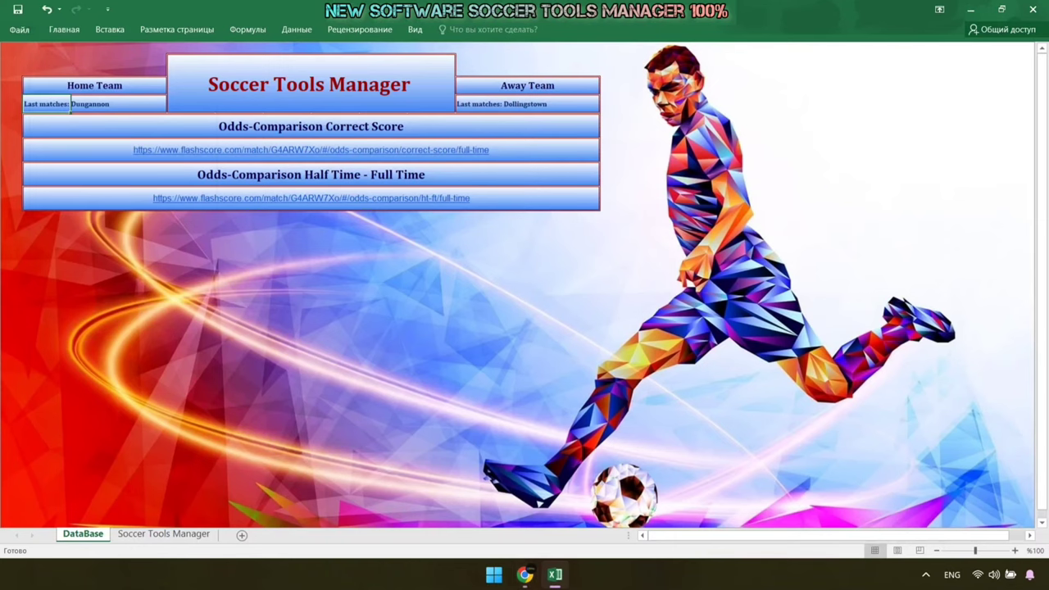
right_click(33, 104)
left_click(51, 155)
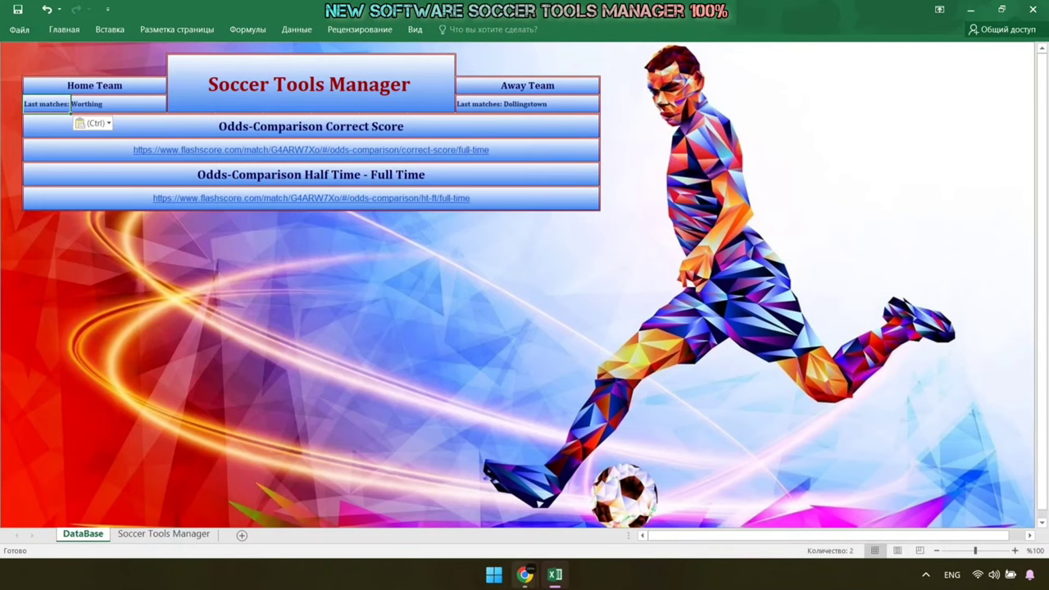
Copy Aveley's last away matches from H2H into the away Last matches cell
left_click(524, 575)
left_click(203, 203)
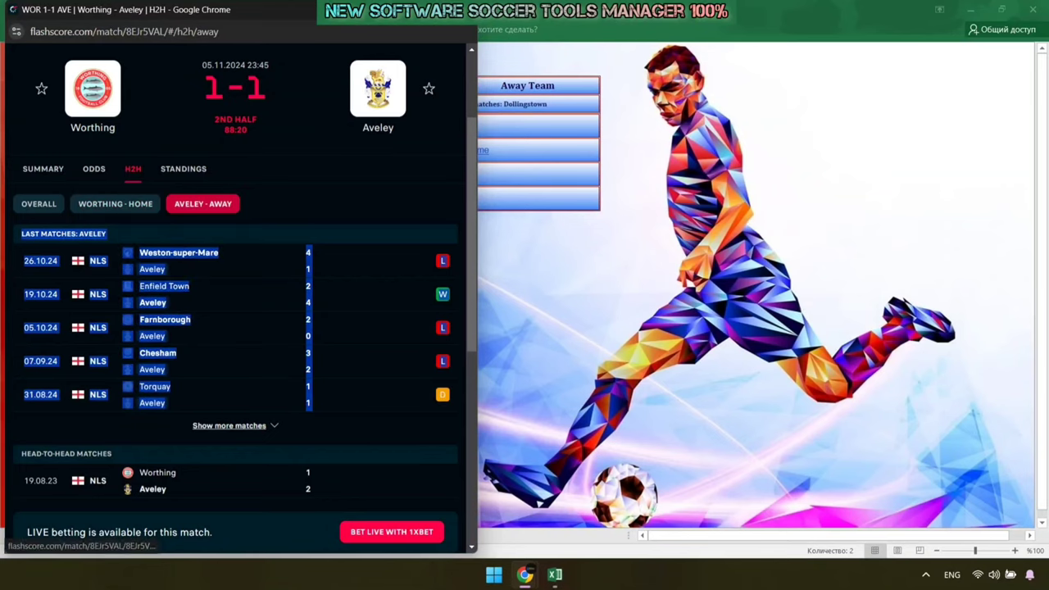
scroll(202, 203, "up", 1)
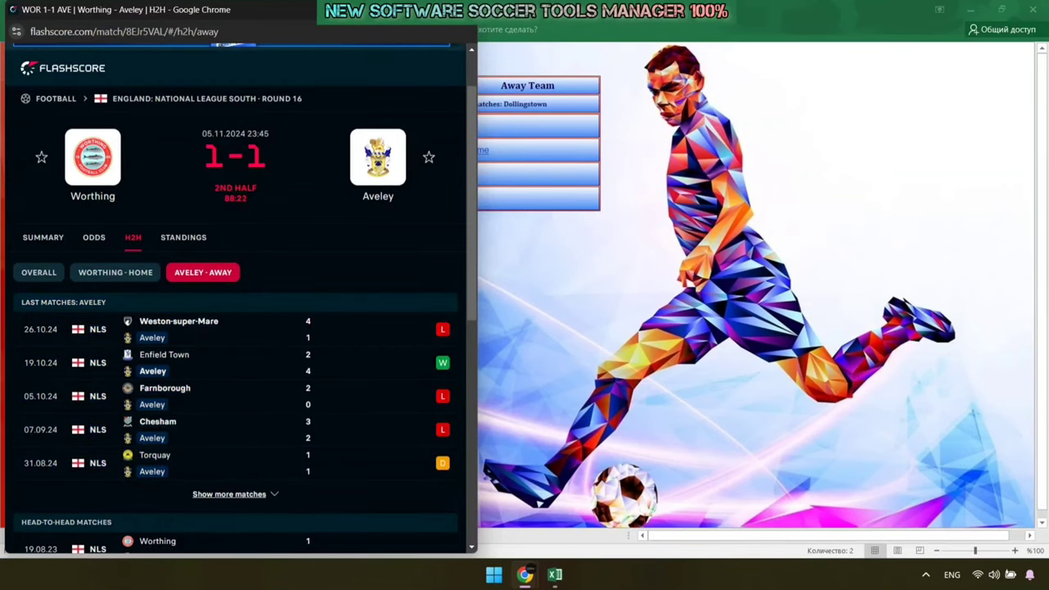
left_click_drag(19, 301, 449, 471)
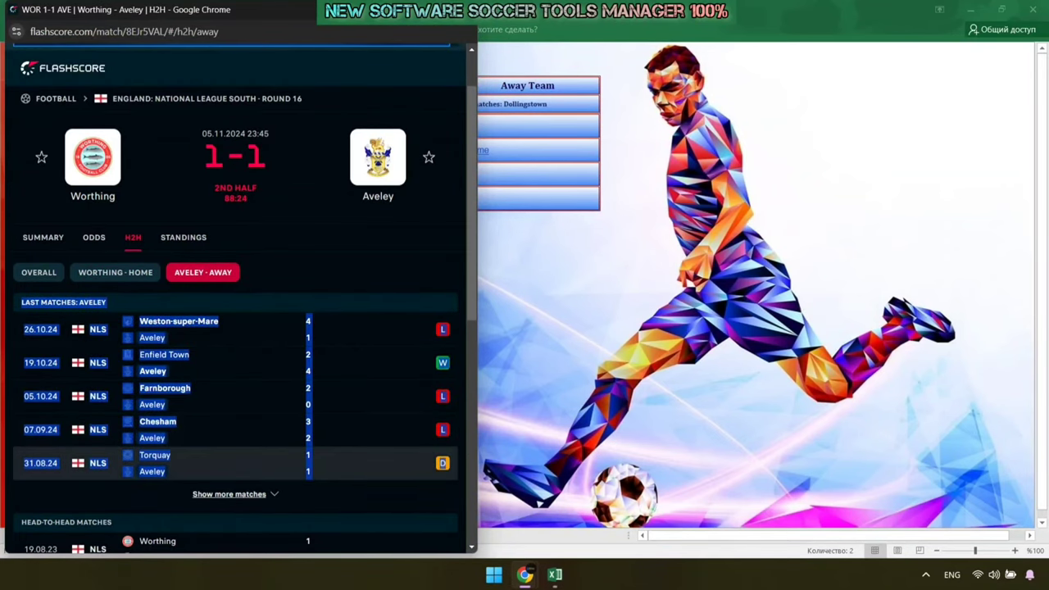
right_click(442, 474)
left_click(476, 338)
left_click(555, 575)
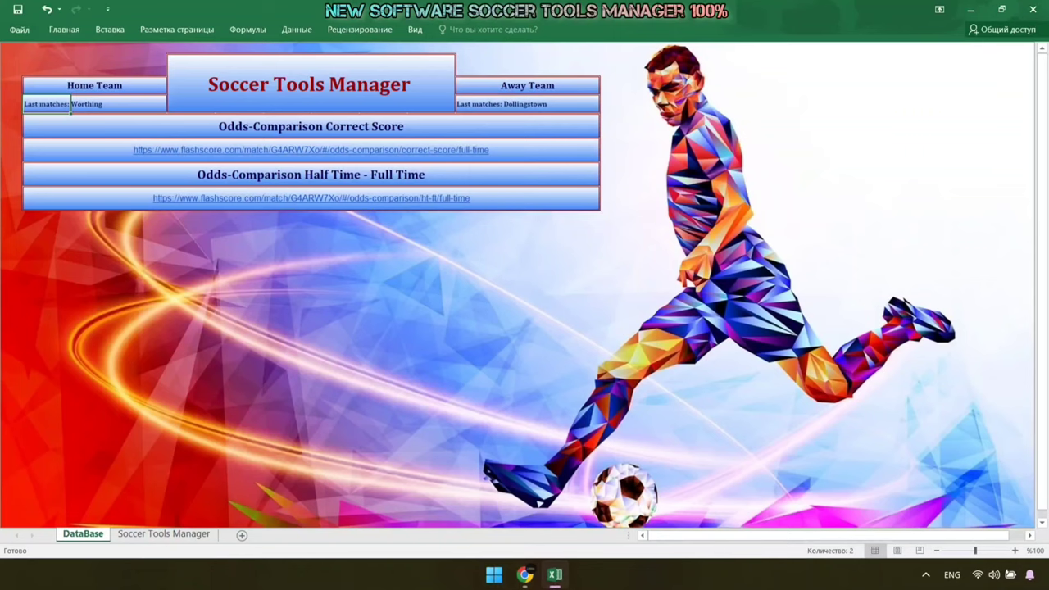
right_click(471, 102)
left_click(516, 160)
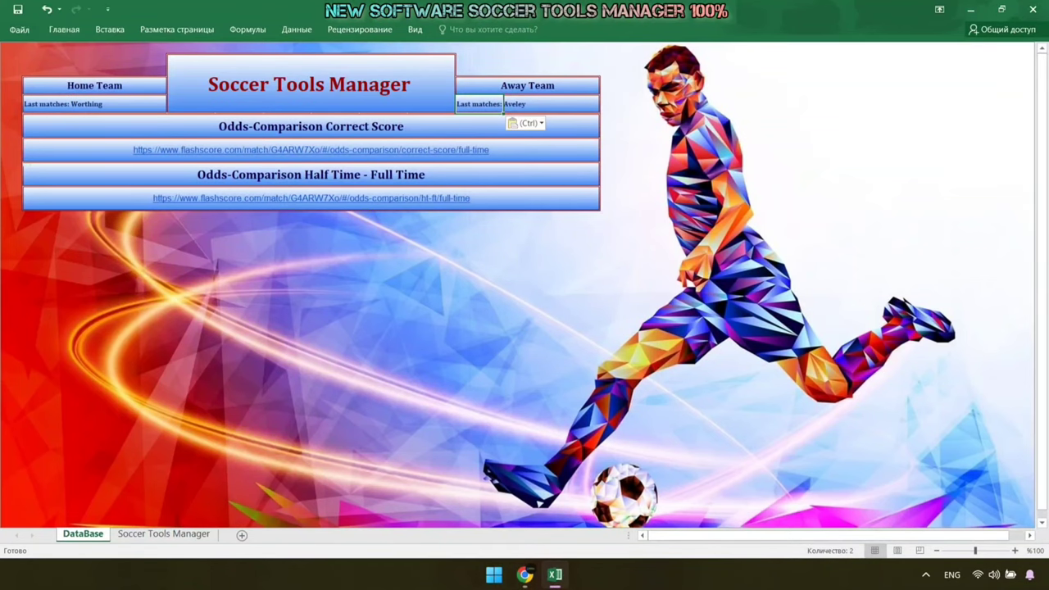
left_click(610, 492)
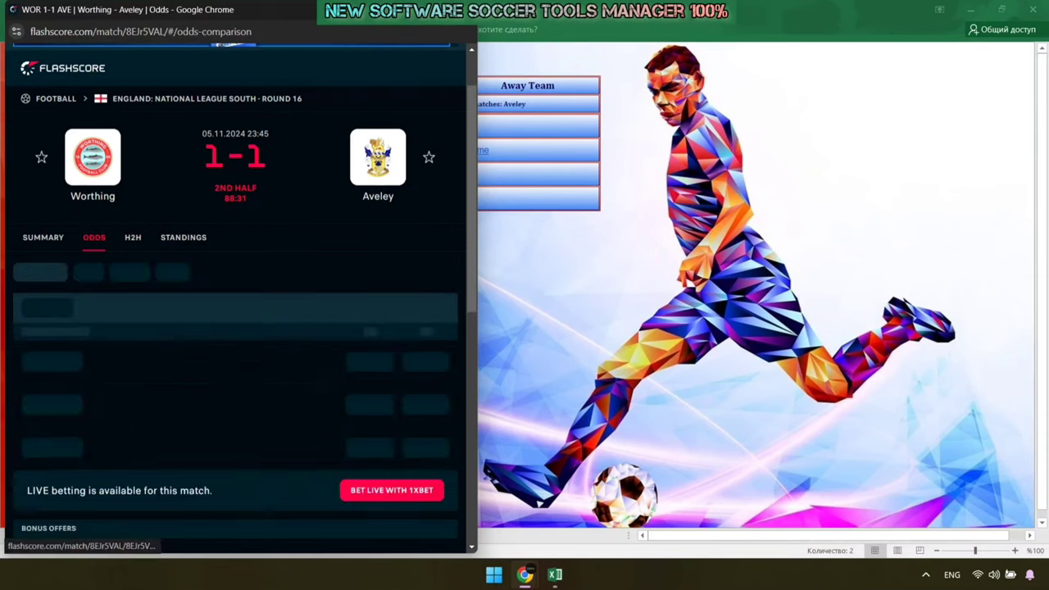
Replace the correct-score link with the Worthing–Aveley correct score odds address
scroll(235, 272, "right", 5)
left_click(248, 272)
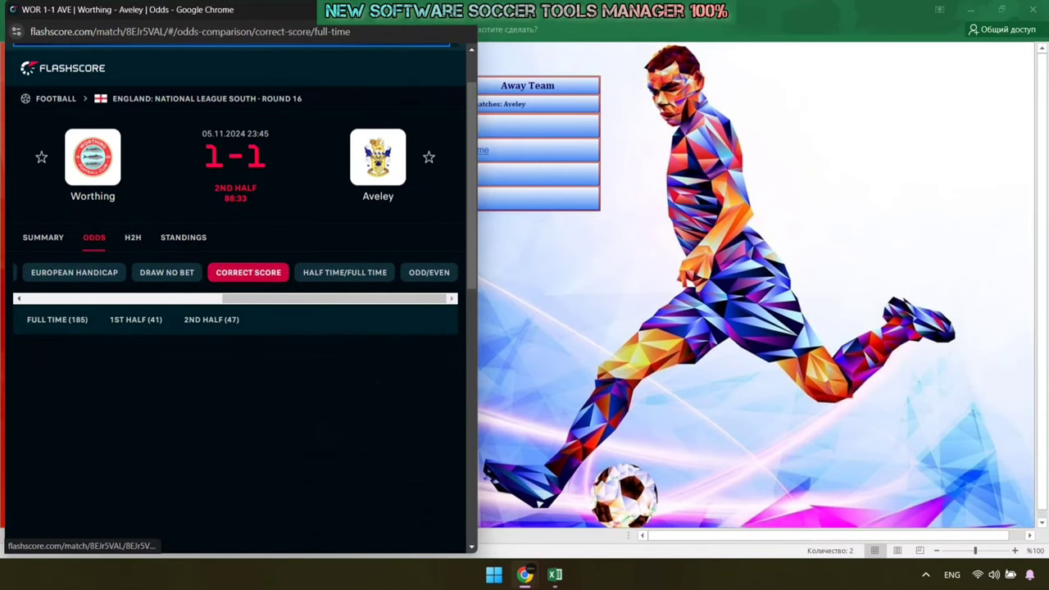
left_click(246, 31)
right_click(264, 33)
left_click(319, 134)
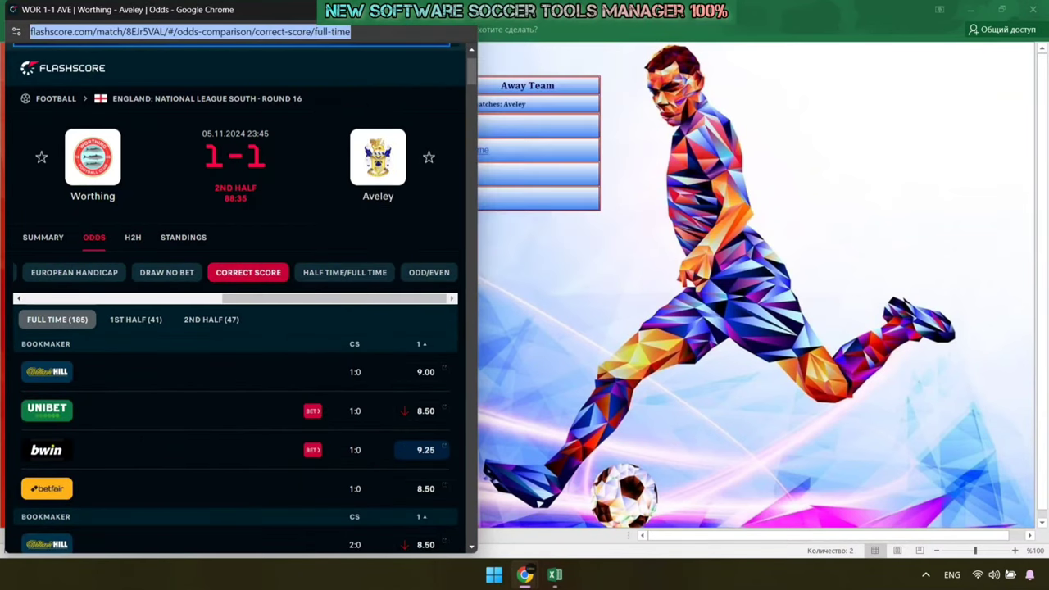
left_click(555, 574)
right_click(508, 150)
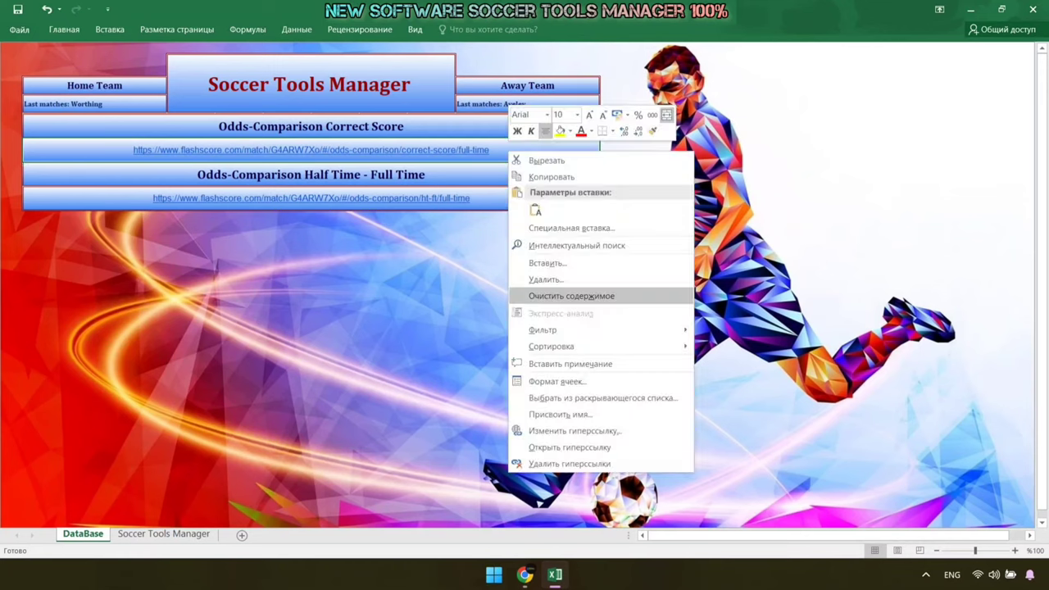
left_click(573, 296)
right_click(338, 147)
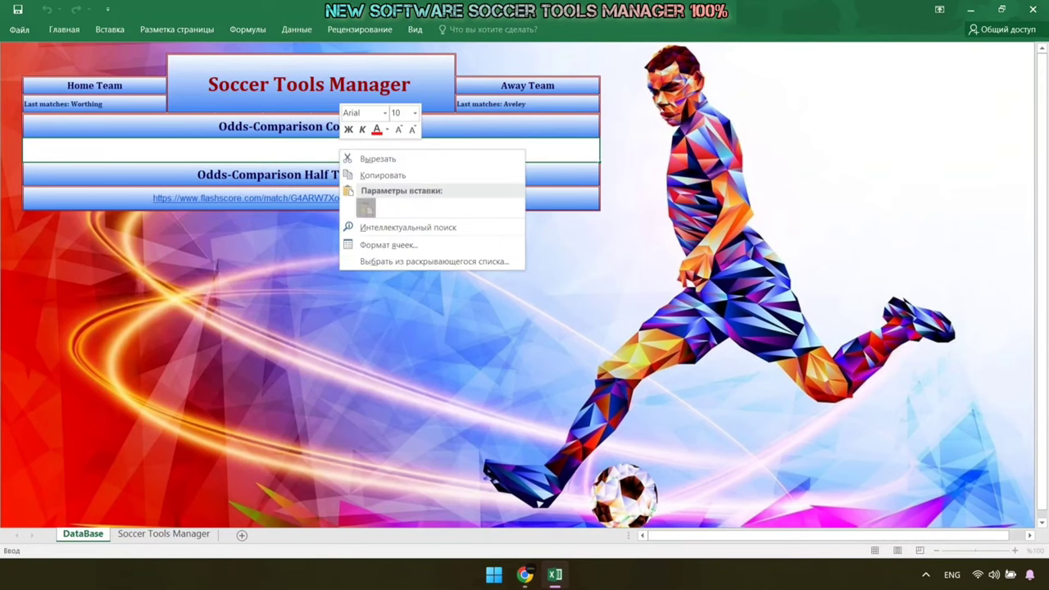
left_click(366, 208)
key("Return")
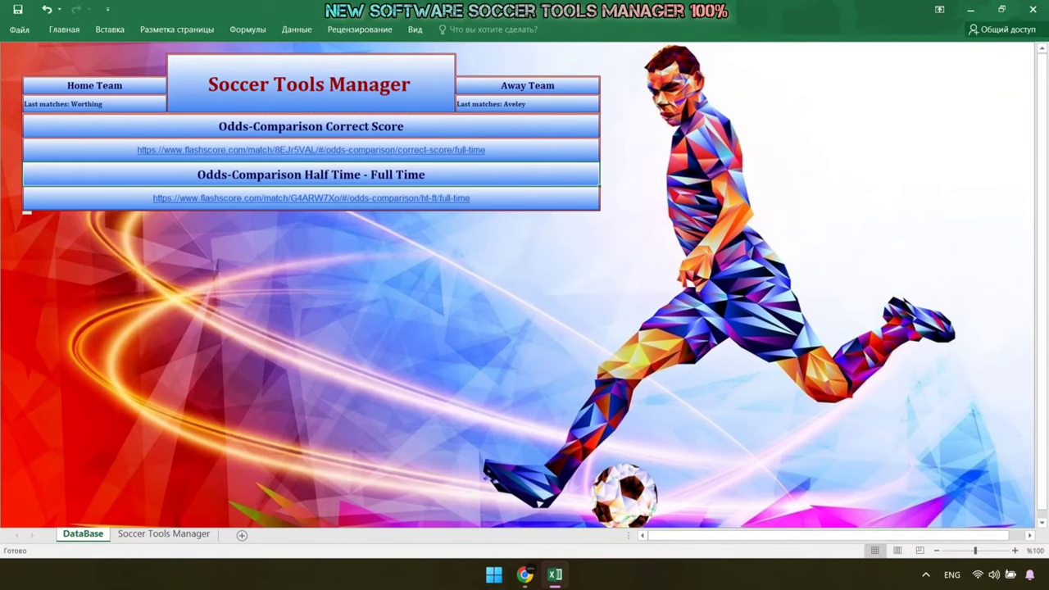
Replace the HT-FT link with the Worthing–Aveley half time/full time odds address, then view Soccer Tools Manager
left_click(606, 504)
left_click(345, 272)
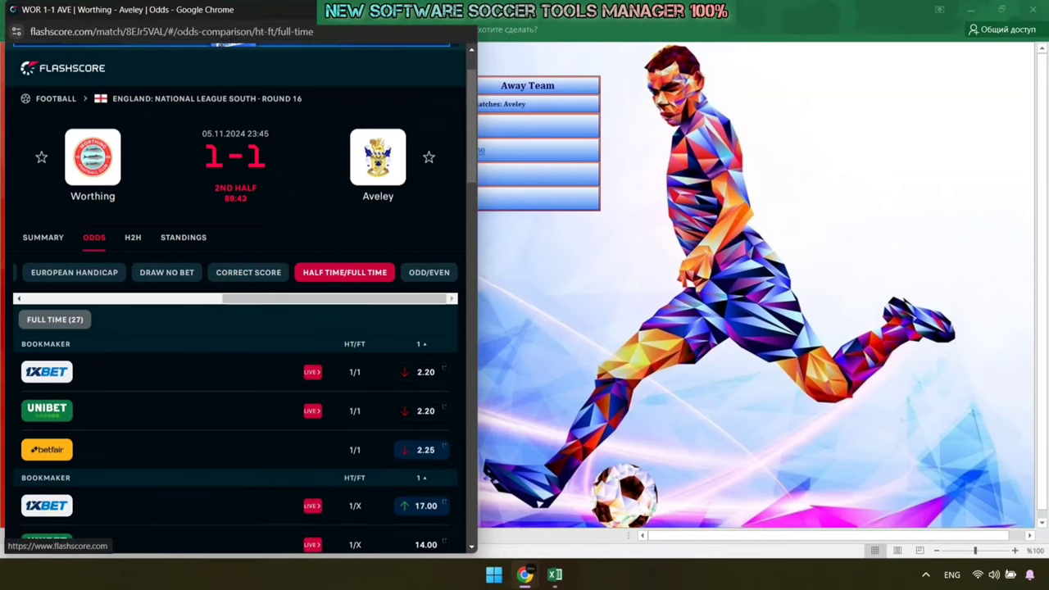
right_click(278, 33)
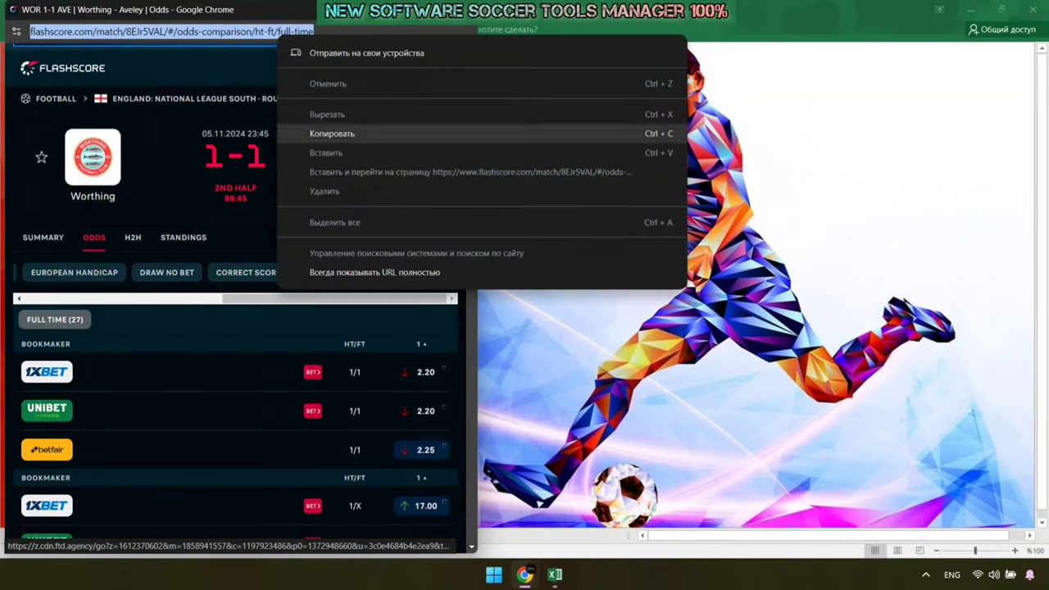
left_click(332, 133)
left_click(555, 574)
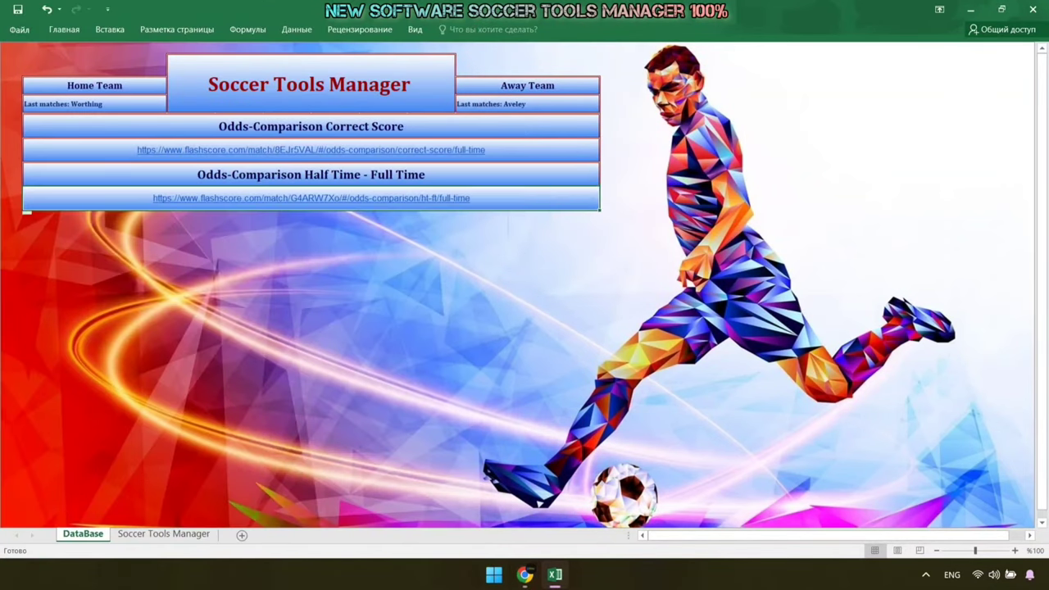
right_click(508, 197)
left_click(541, 339)
double_click(331, 197)
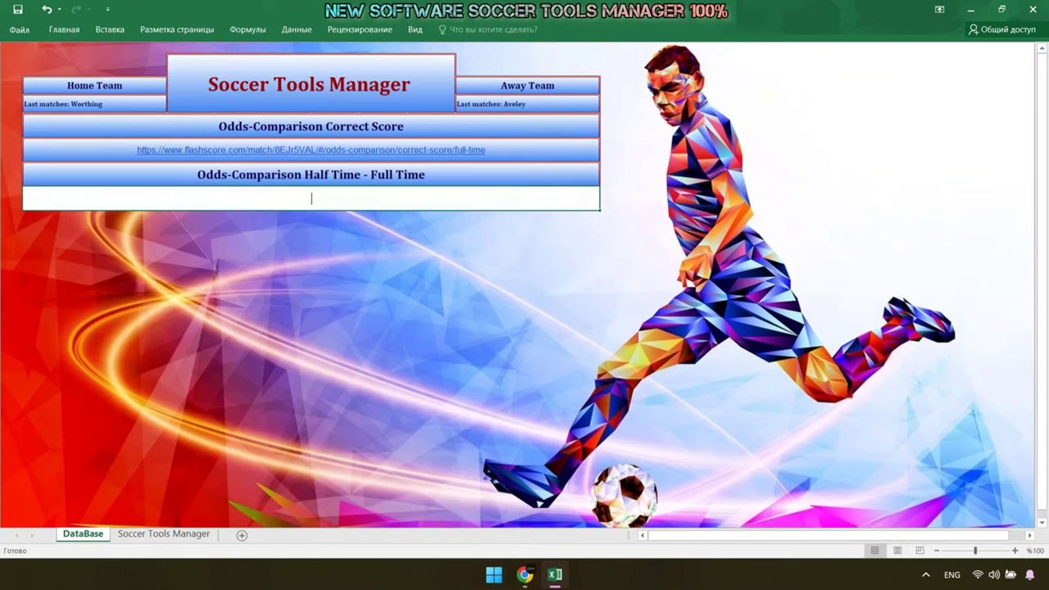
right_click(331, 196)
left_click(358, 255)
key("Return")
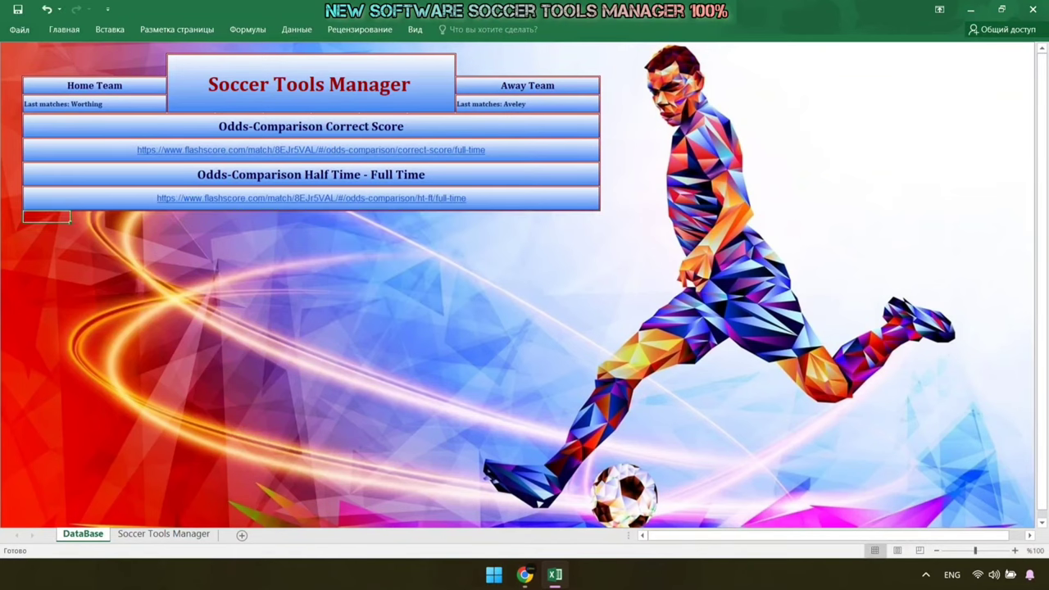
key("ctrl+Page_Down")
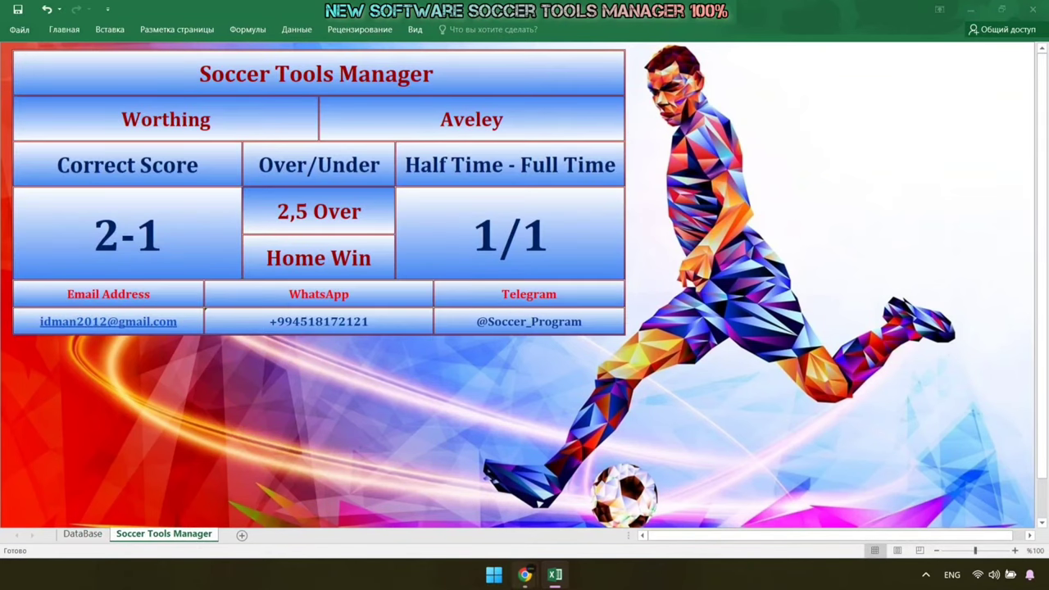
Dock the Flashscore window on the right and check the Worthing–Aveley summary (1-1)
left_click(524, 574)
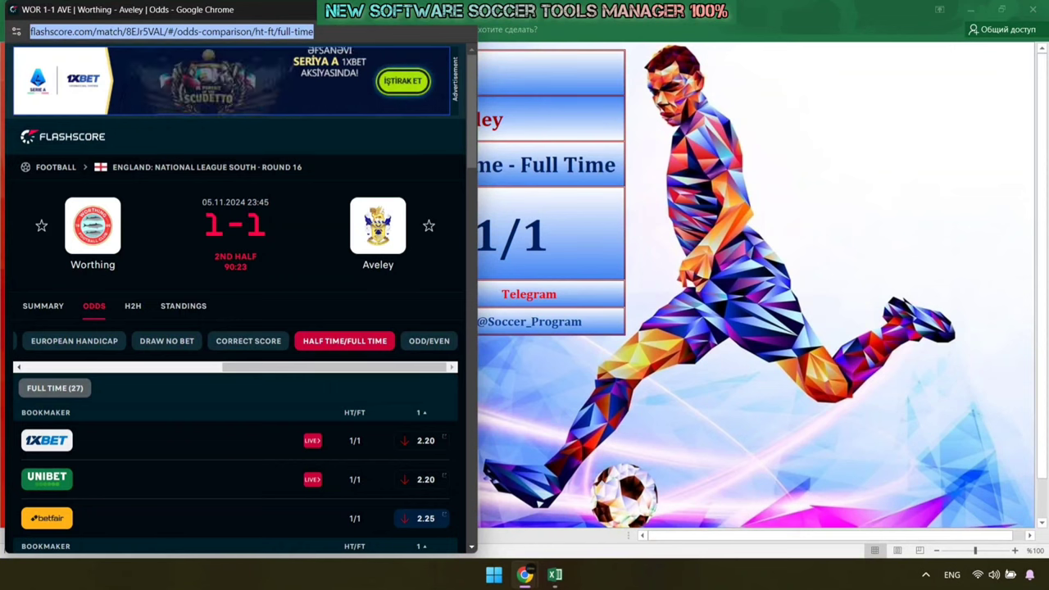
key("super+Down")
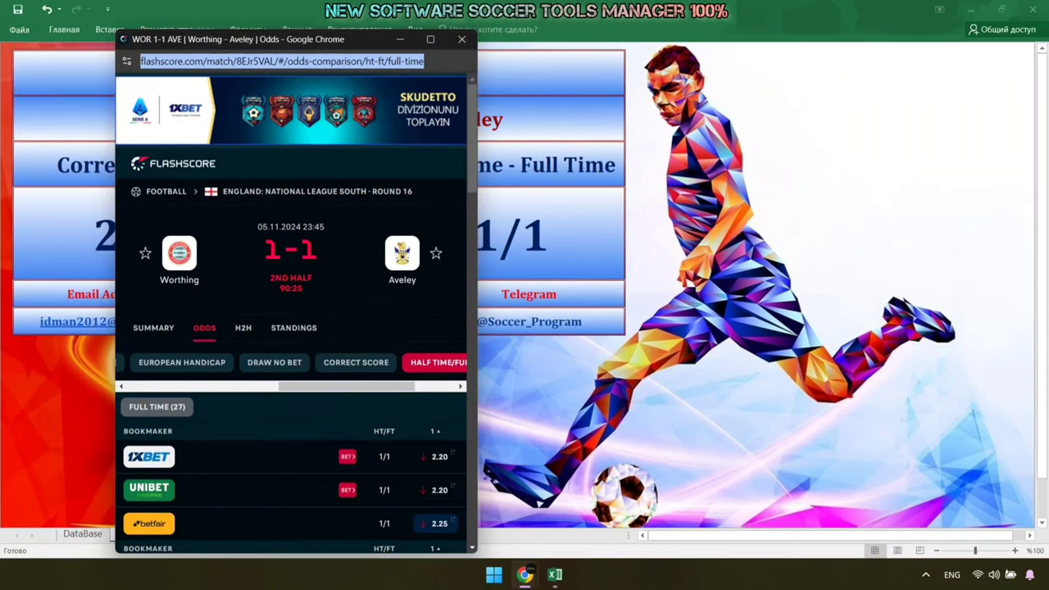
left_click_drag(246, 39, 773, 55)
scroll(820, 328, "down", 3)
scroll(819, 328, "down", 5)
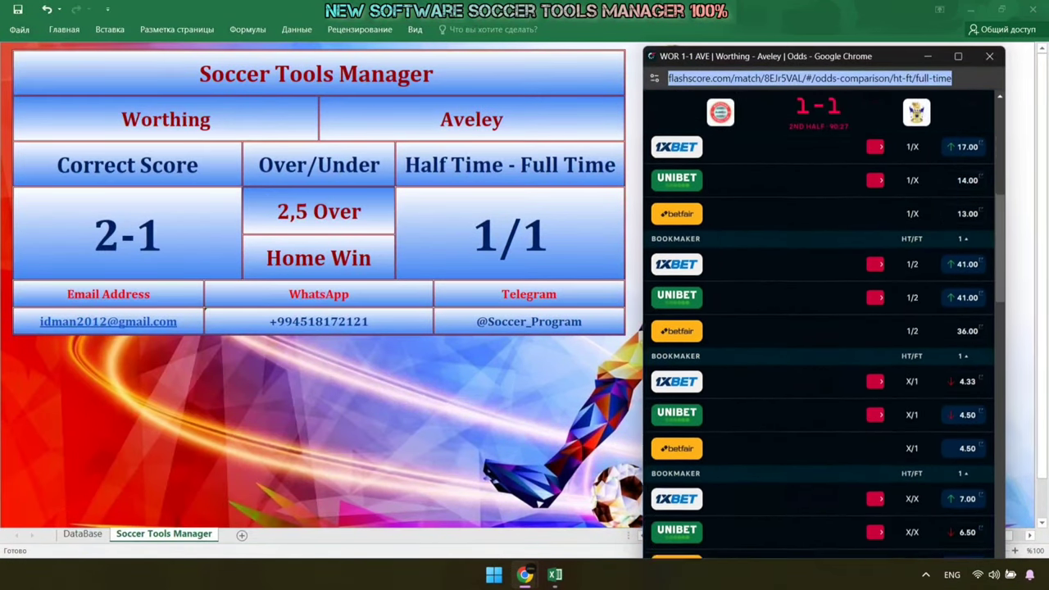
scroll(819, 327, "up", 3)
scroll(819, 328, "up", 3)
scroll(819, 327, "up", 3)
scroll(819, 328, "up", 2)
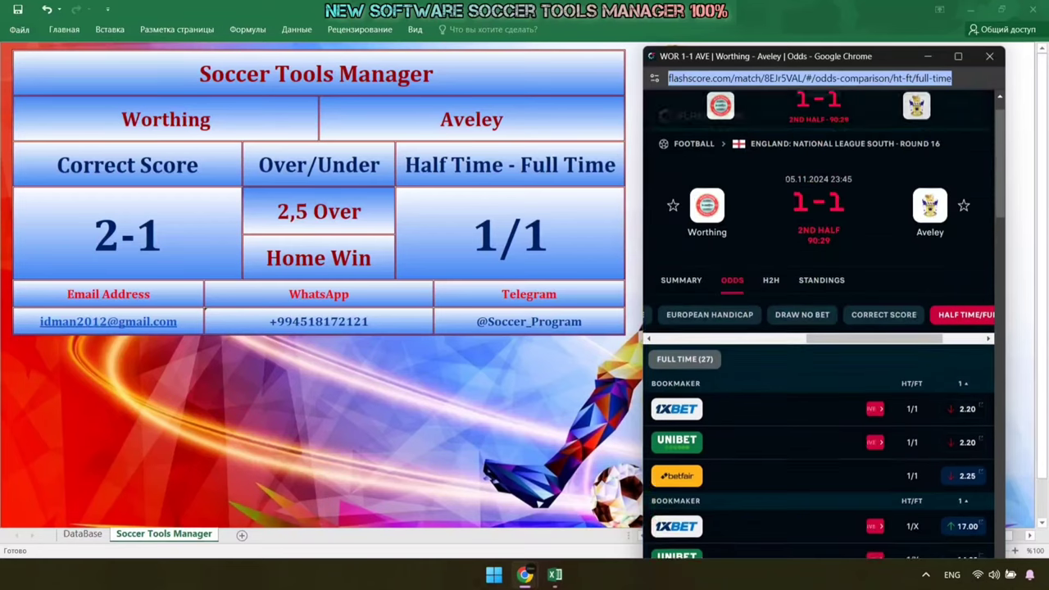
scroll(819, 327, "up", 1)
left_click(679, 311)
Close the Worthing–Aveley match window and go back to the DataBase sheet
scroll(819, 328, "down", 2)
scroll(819, 328, "down", 2)
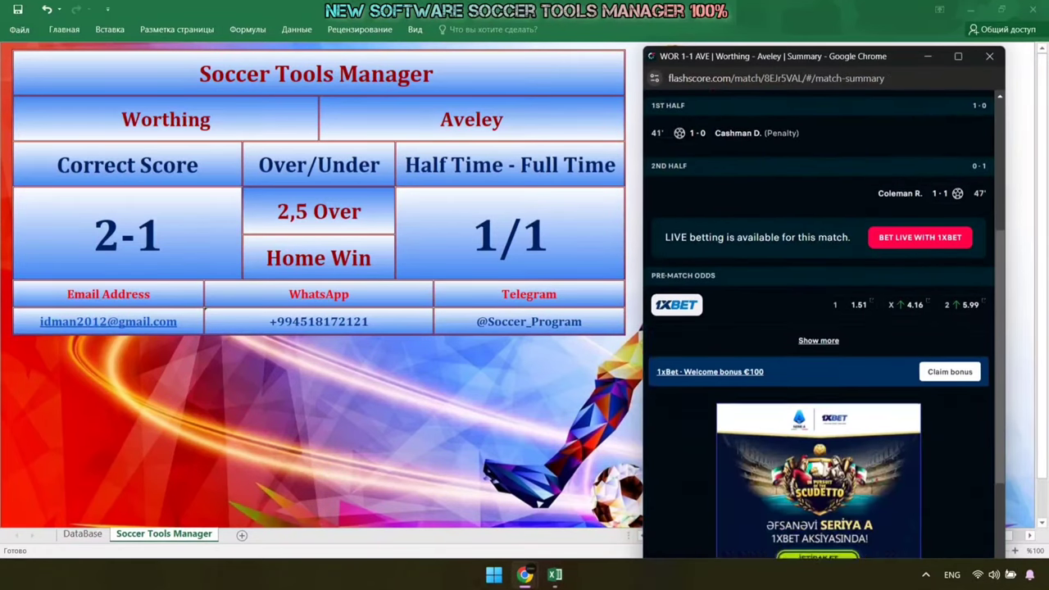
scroll(820, 327, "up", 3)
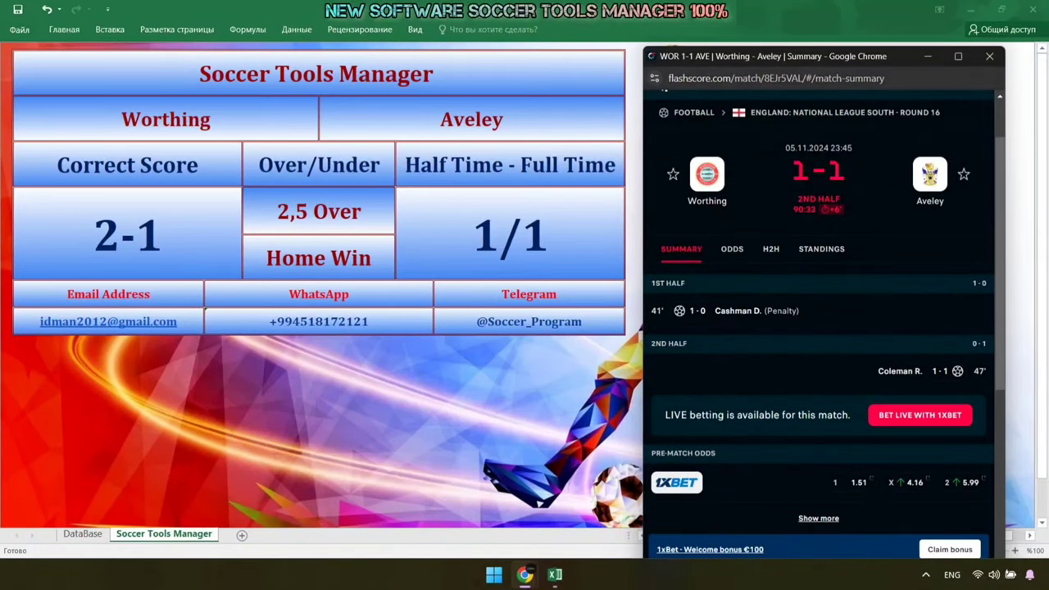
left_click(989, 55)
left_click(83, 533)
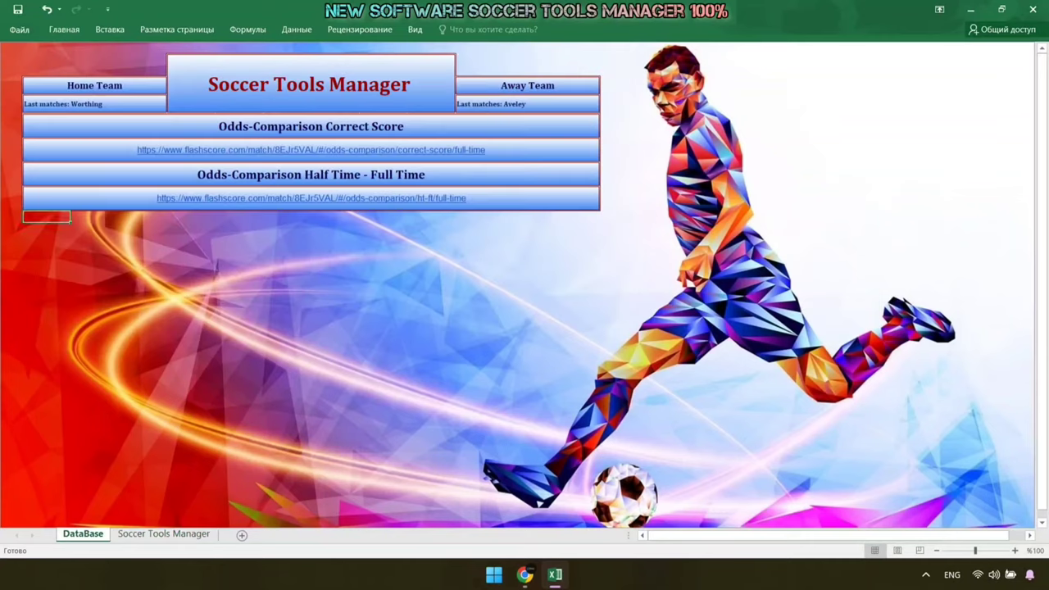
Copy Eastbourne Boro's last home matches from H2H into the home Last matches cell
left_click(525, 574)
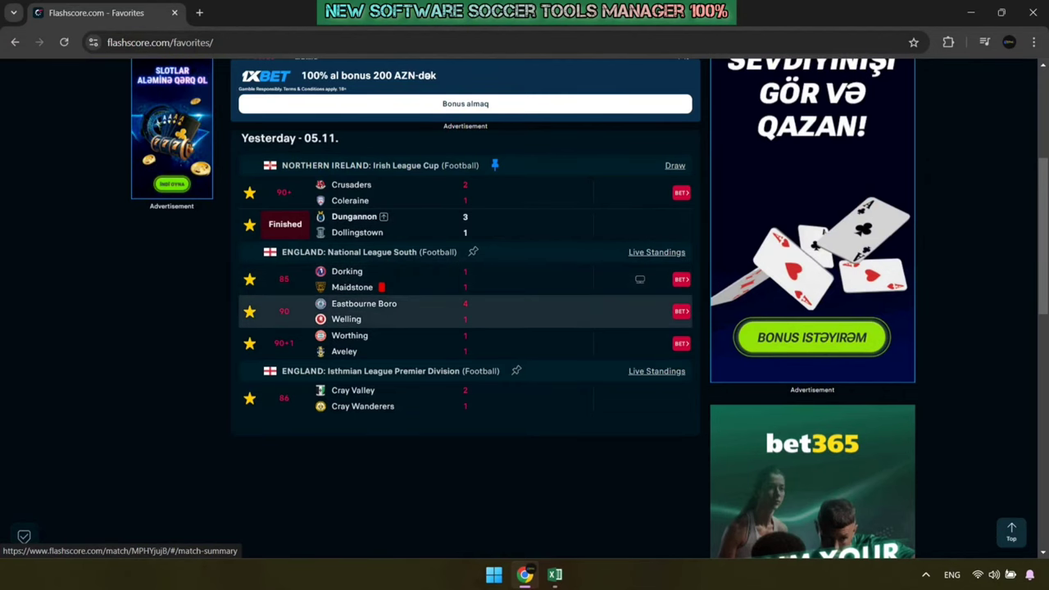
left_click(409, 310)
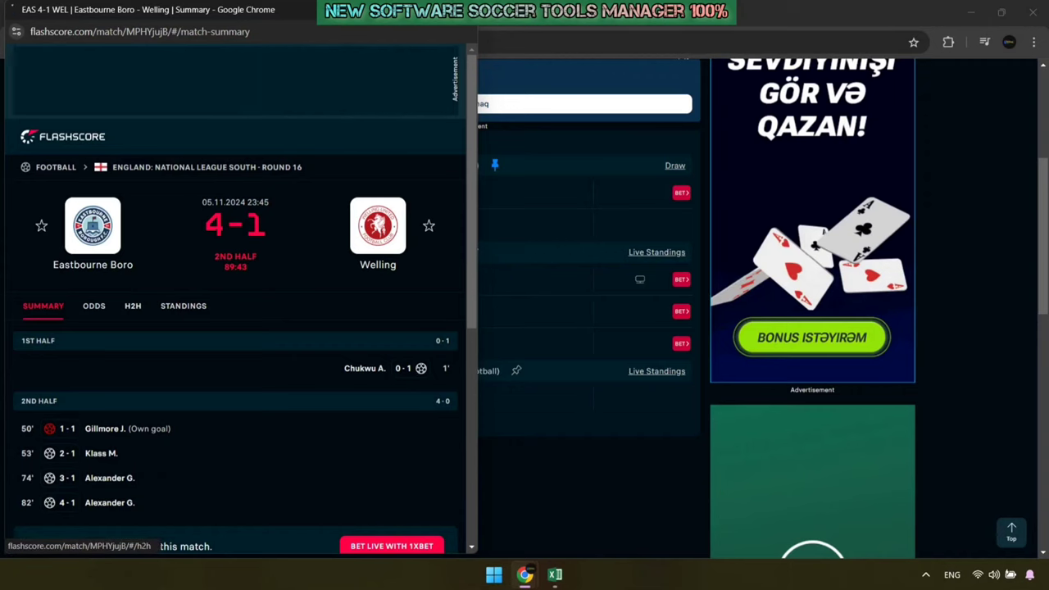
left_click(132, 304)
left_click(132, 272)
scroll(235, 327, "down", 1)
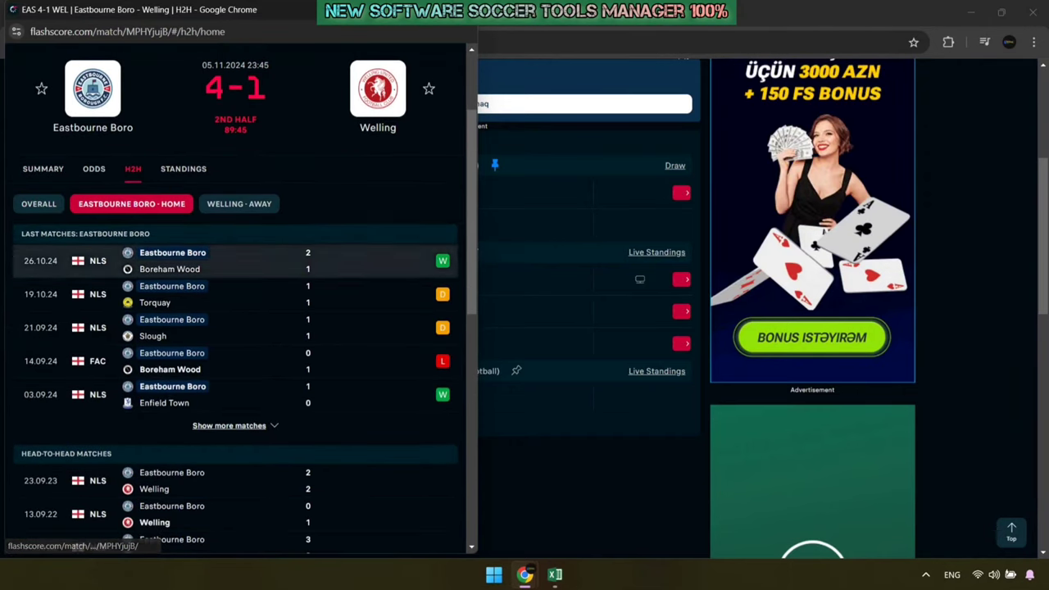
left_click_drag(18, 233, 442, 401)
right_click(444, 396)
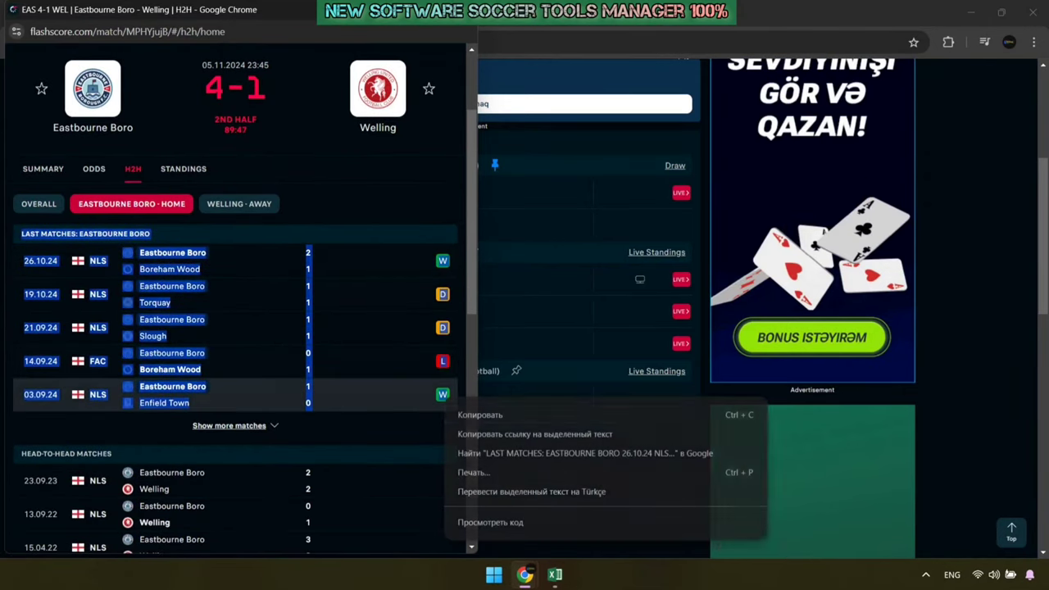
left_click(492, 406)
left_click(555, 574)
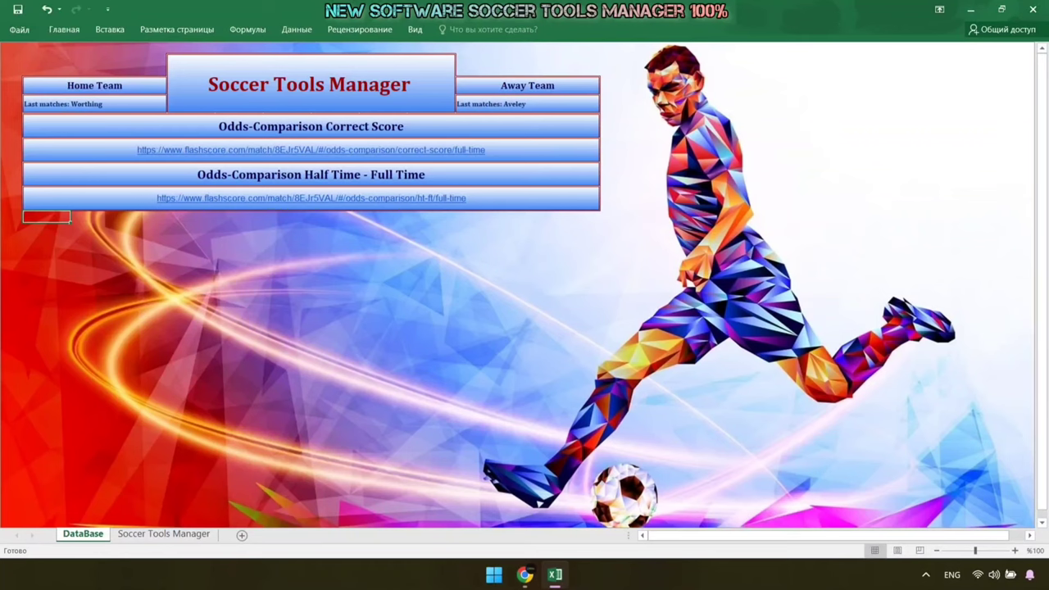
right_click(71, 108)
left_click(80, 164)
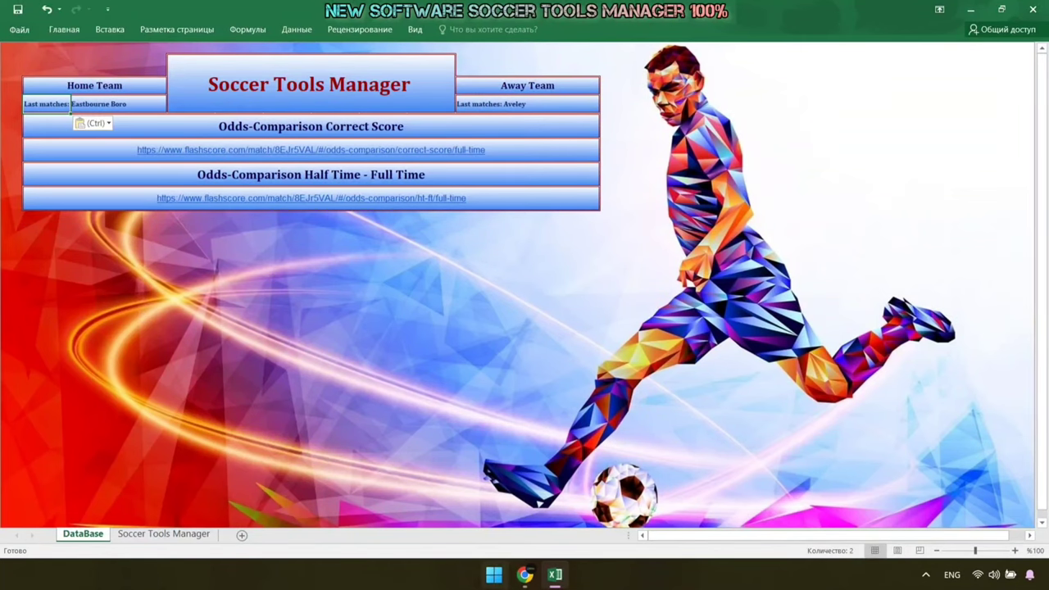
Copy Welling's last away matches into the away Last matches cell, then show the match odds
mouse_move(524, 574)
left_click(598, 506)
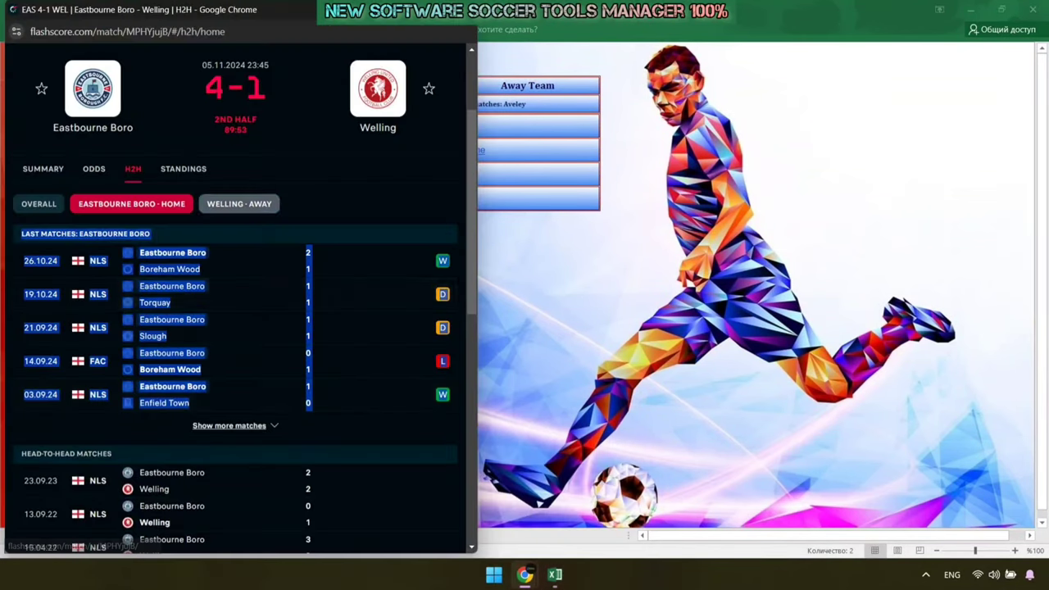
left_click(238, 203)
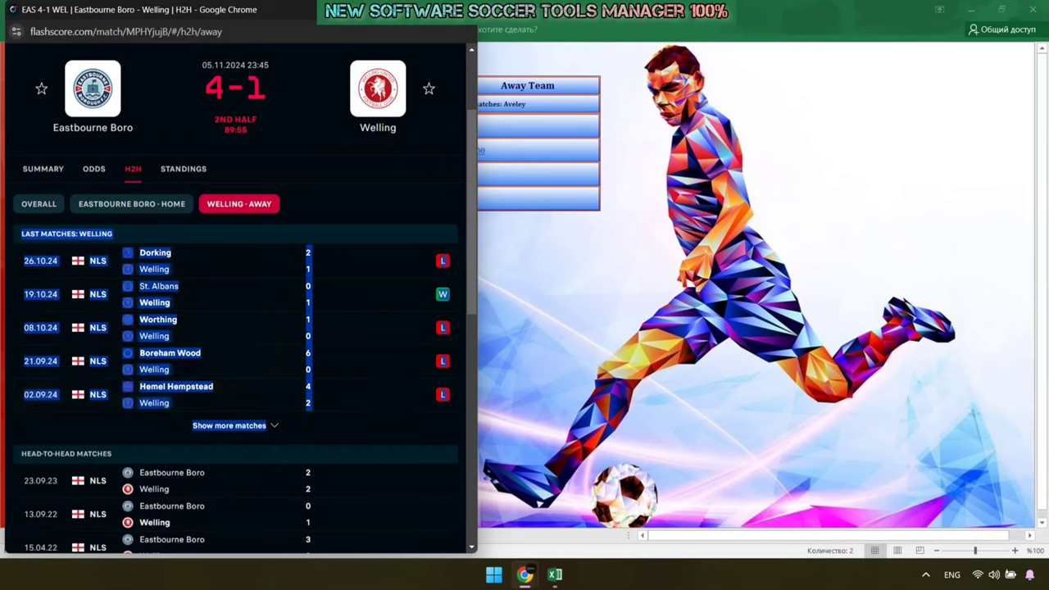
left_click_drag(41, 235, 444, 394)
right_click(444, 394)
left_click(480, 412)
left_click(555, 574)
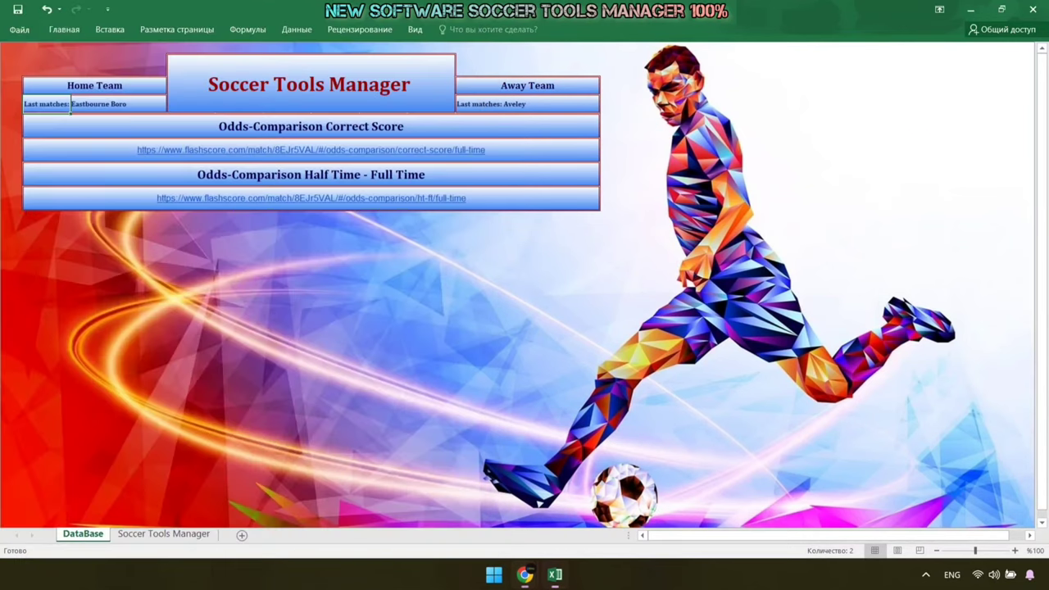
right_click(508, 105)
left_click(512, 164)
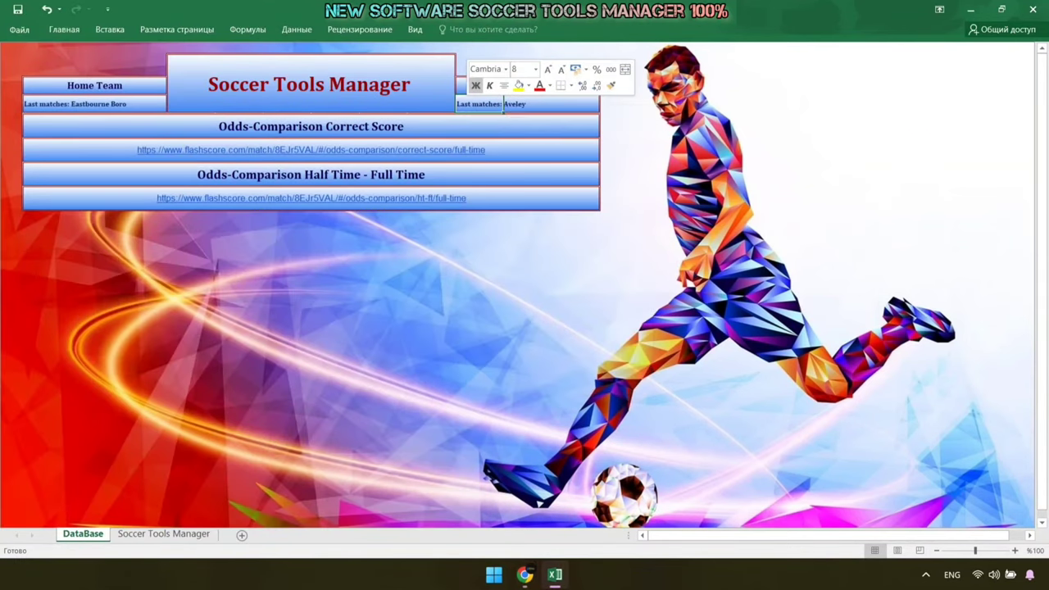
left_click(598, 504)
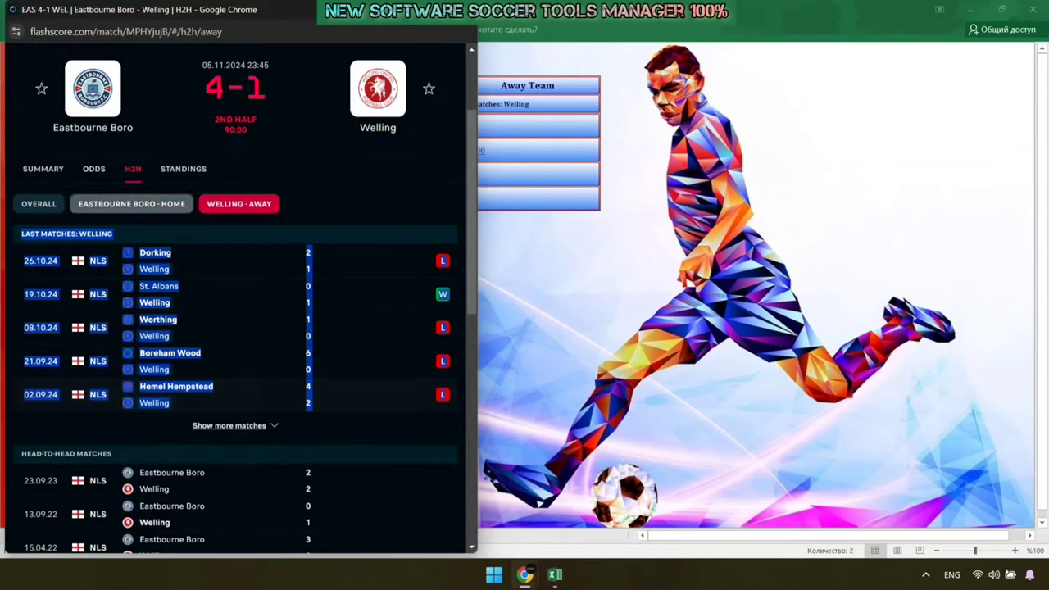
left_click(93, 169)
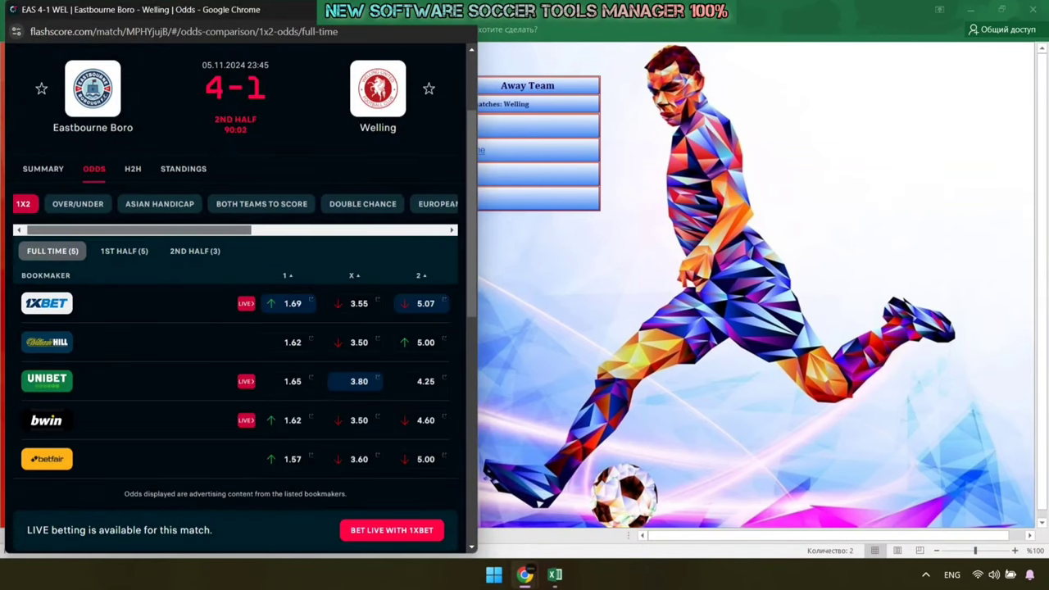
Replace the correct-score link with the Eastbourne Boro–Welling correct score odds address
scroll(236, 204, "right", 3)
left_click(248, 204)
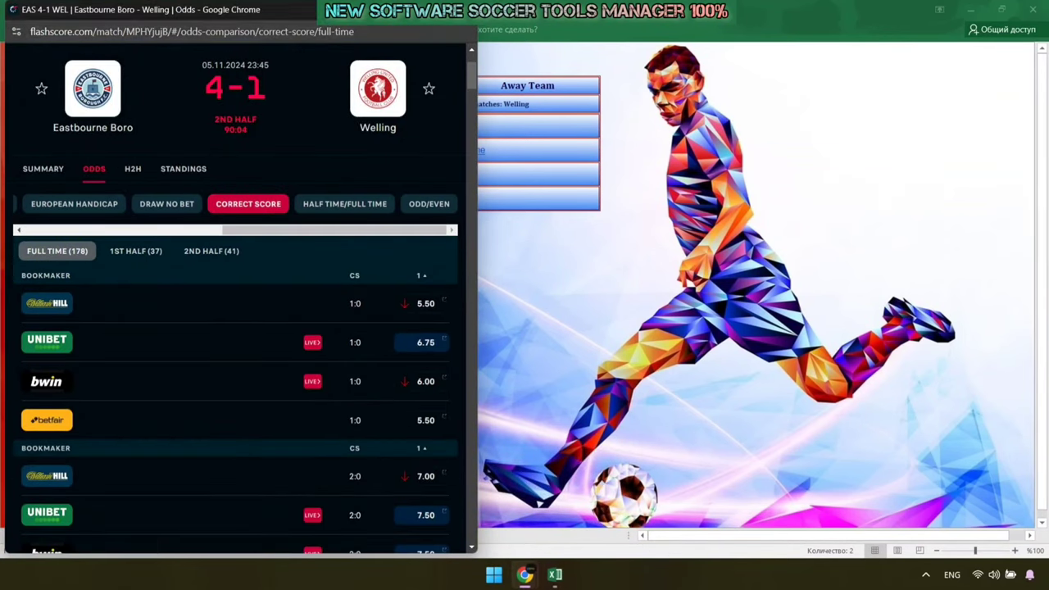
left_click(279, 31)
right_click(279, 31)
left_click(334, 130)
left_click(524, 574)
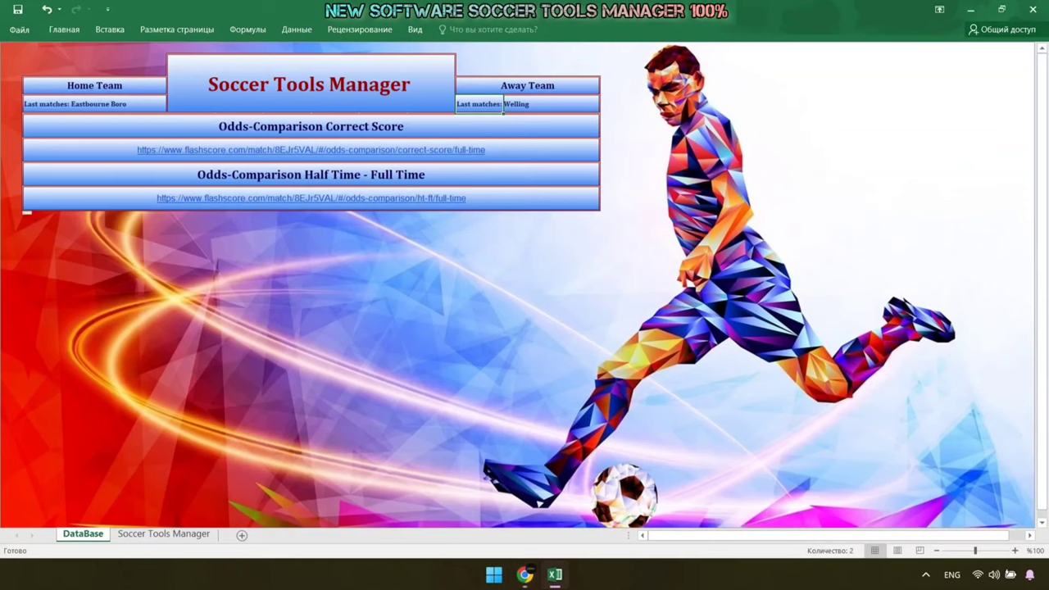
left_click(503, 150)
right_click(503, 150)
left_click(574, 294)
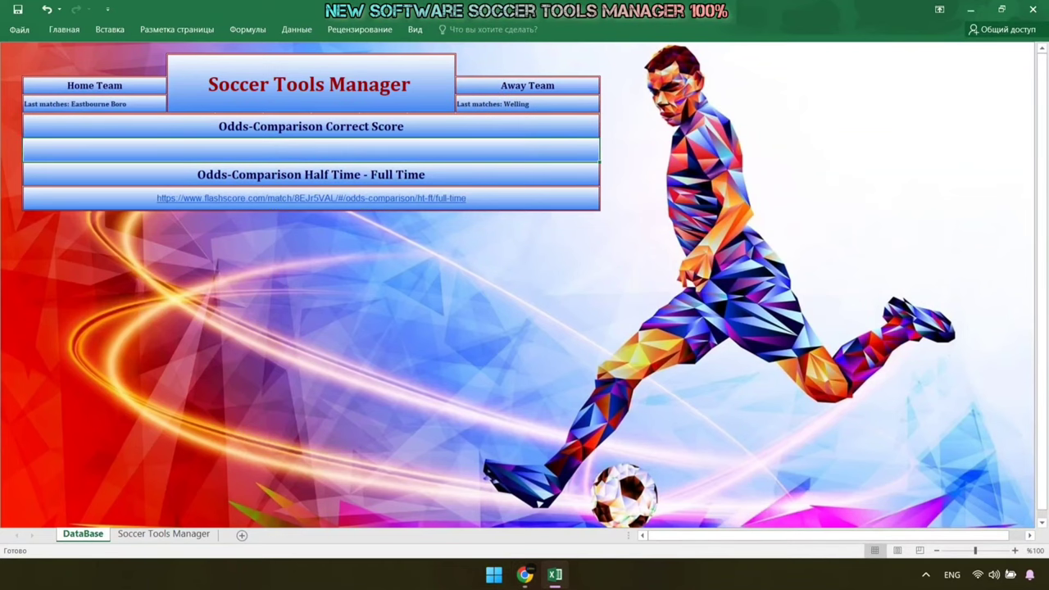
double_click(332, 150)
right_click(332, 150)
left_click(359, 209)
key("Return")
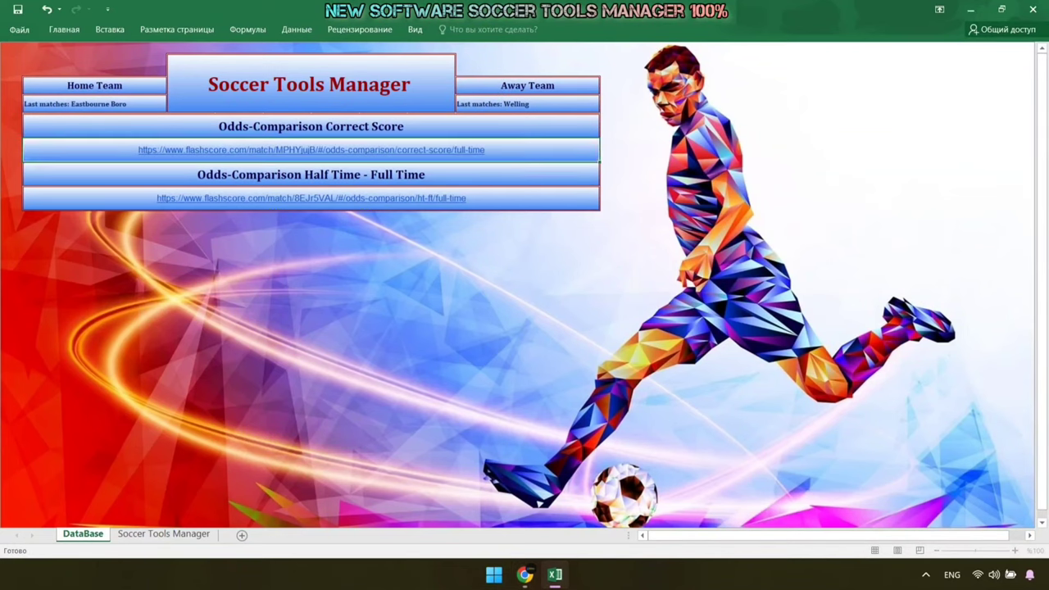
Replace the HT/FT link with the Eastbourne Boro–Welling half time/full time odds address
left_click(524, 574)
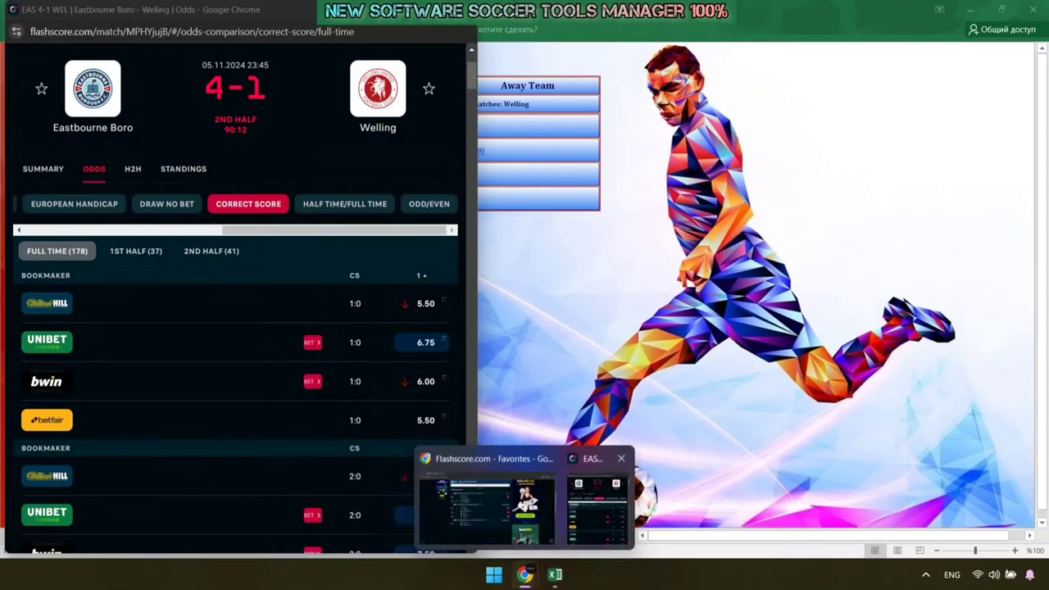
left_click(344, 203)
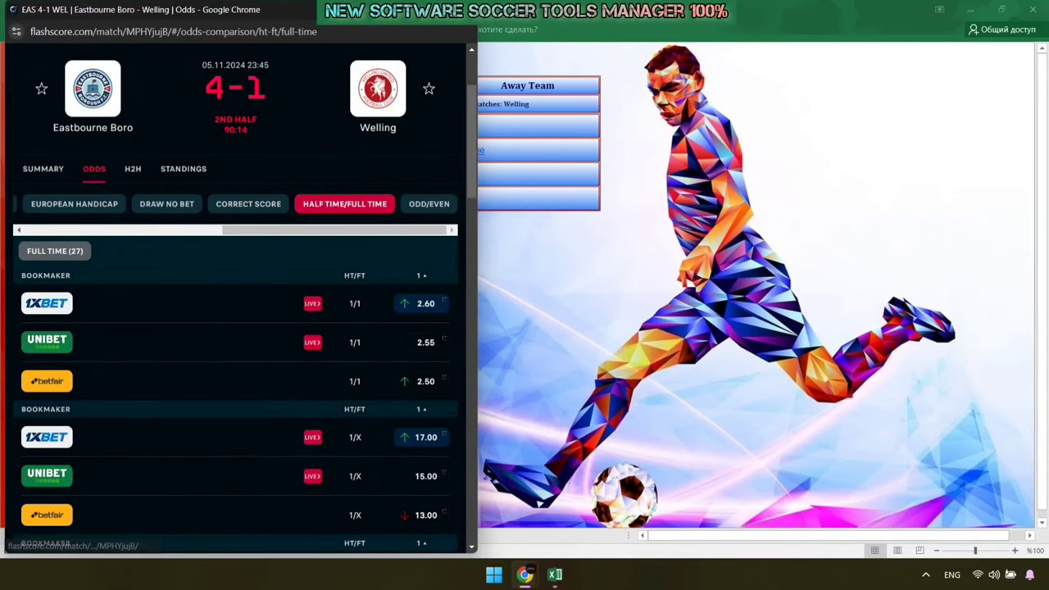
right_click(303, 31)
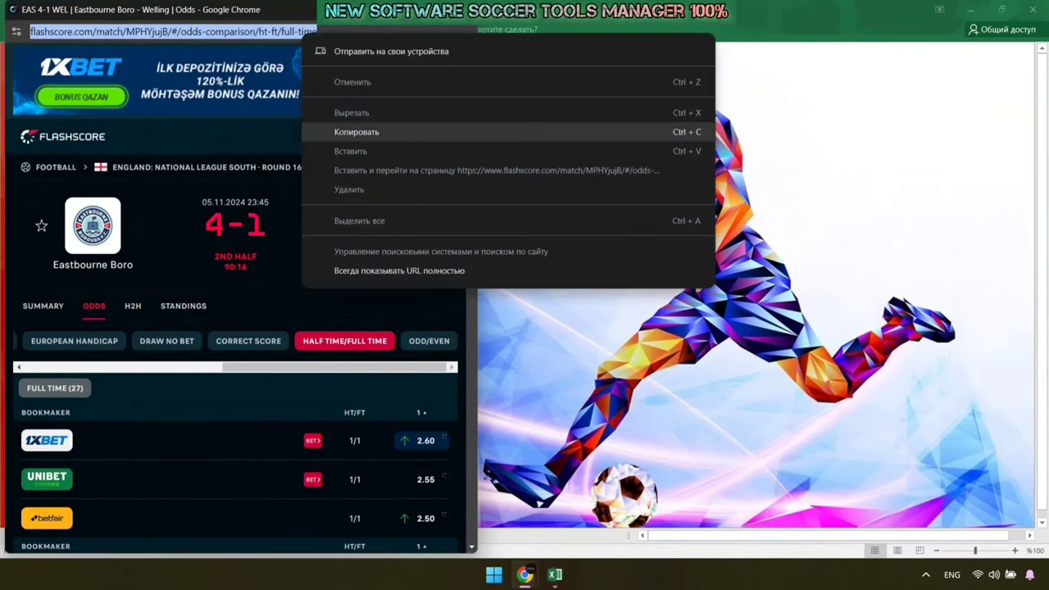
left_click(356, 132)
right_click(525, 196)
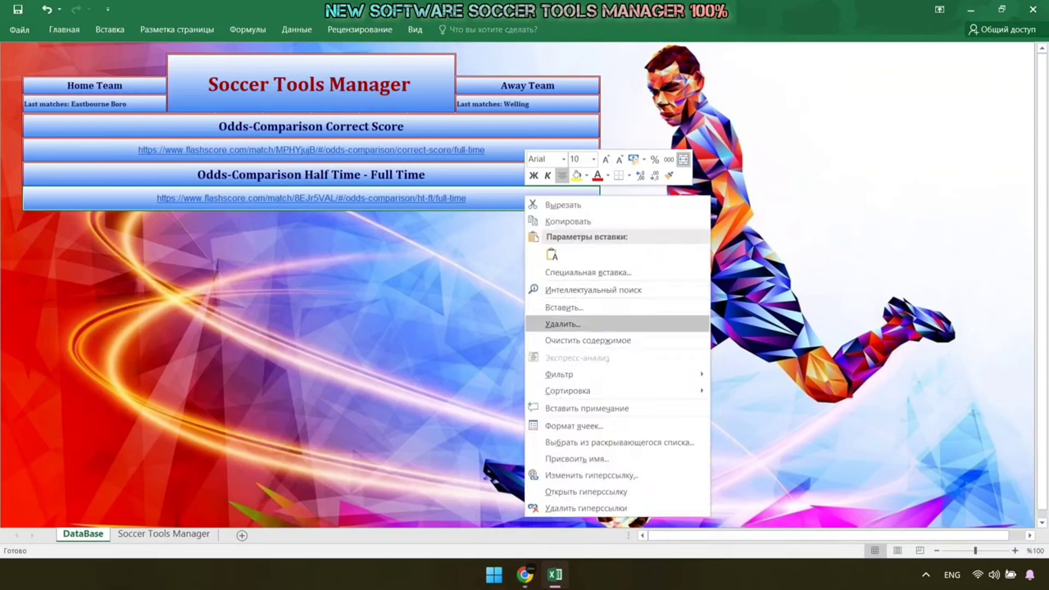
left_click(557, 341)
double_click(311, 196)
right_click(331, 191)
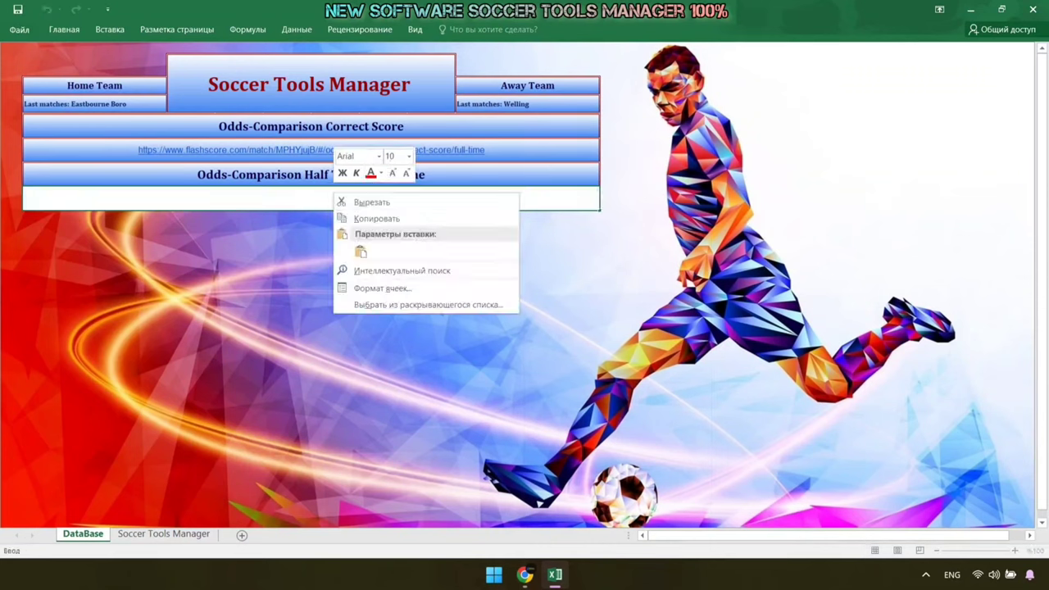
left_click(369, 270)
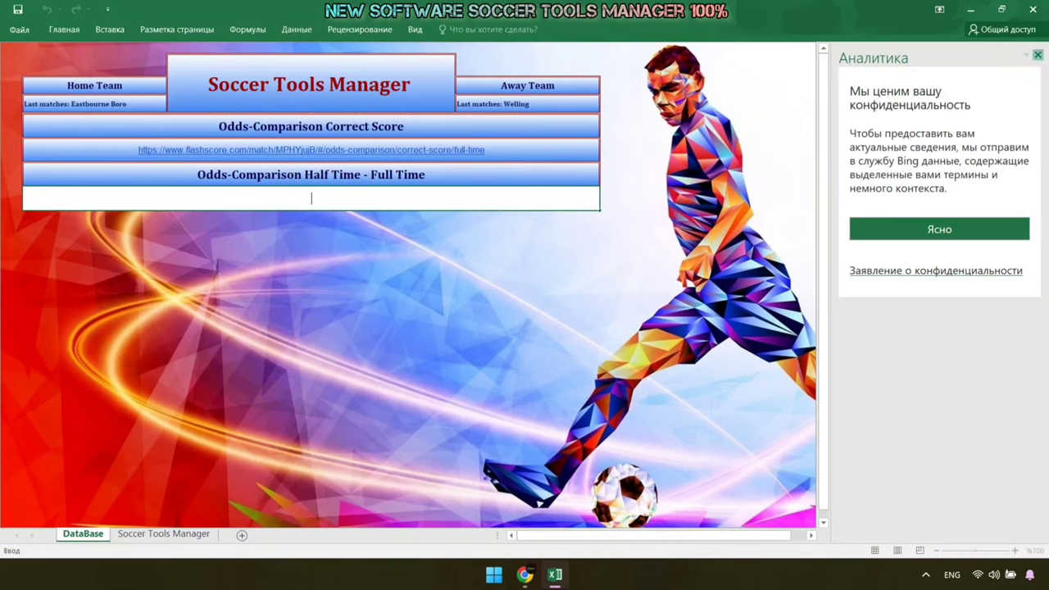
left_click(1037, 55)
right_click(312, 199)
left_click(338, 258)
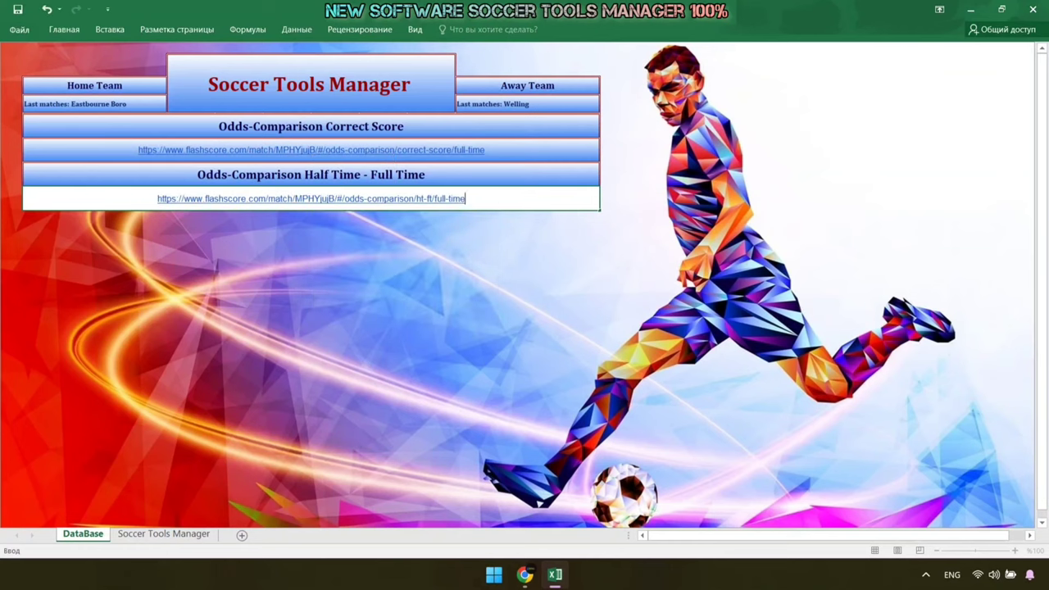
key("Return")
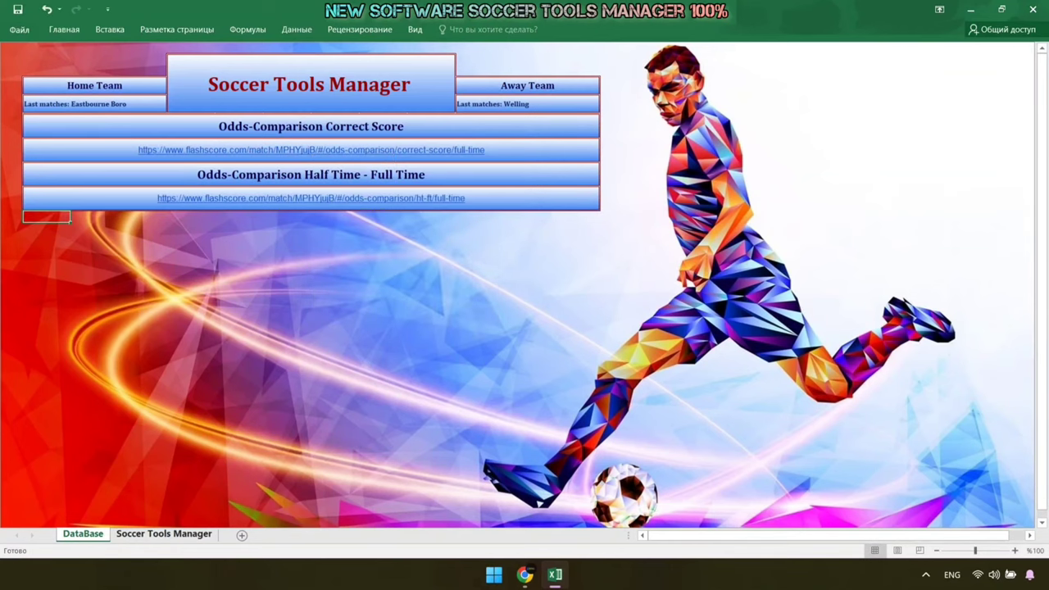
Move the match window aside and review the Eastbourne Boro–Welling summary showing 4-1
left_click(525, 575)
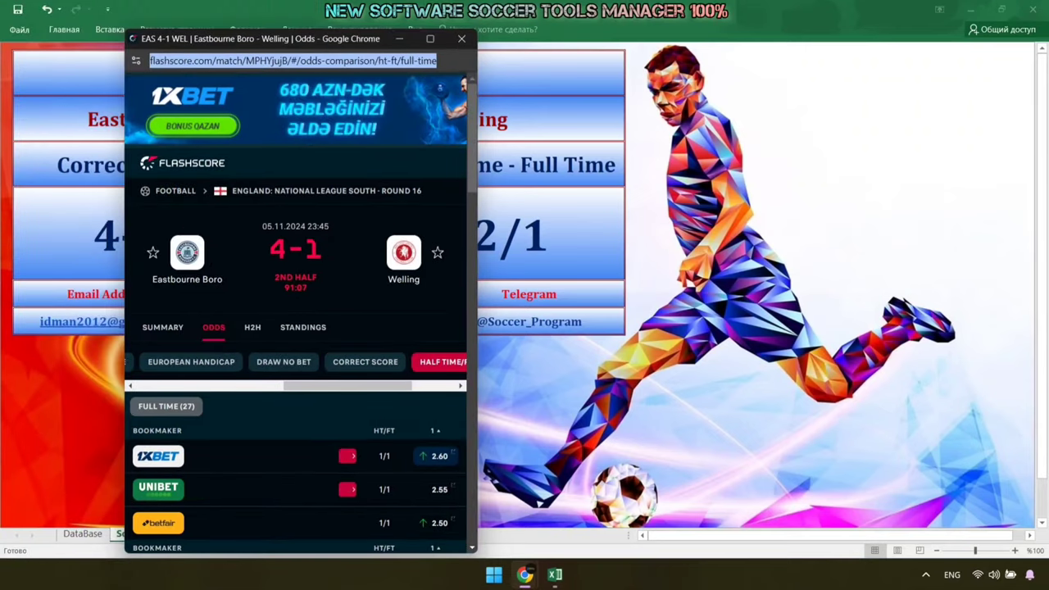
left_click_drag(262, 38, 780, 60)
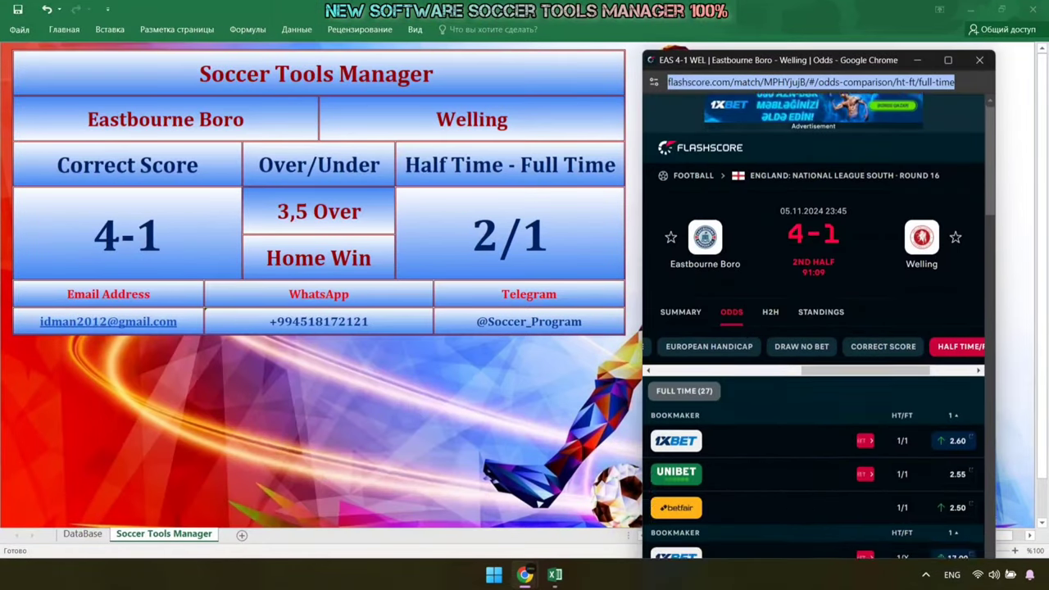
scroll(817, 328, "down", 5)
scroll(818, 327, "up", 5)
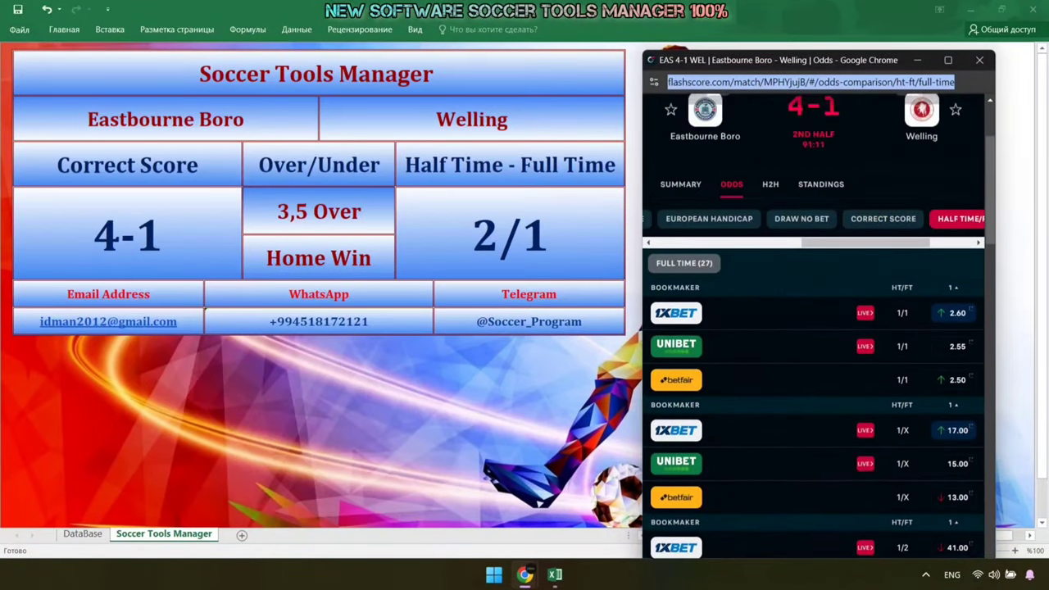
scroll(818, 328, "down", 2)
scroll(817, 328, "down", 2)
scroll(817, 327, "down", 2)
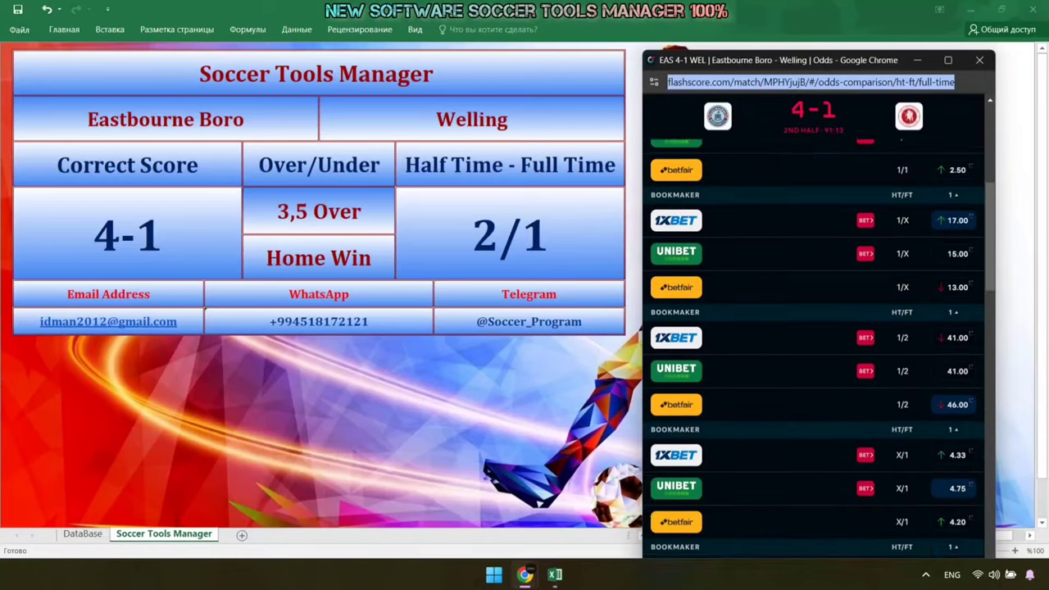
scroll(818, 328, "down", 1)
scroll(818, 328, "down", 4)
scroll(818, 328, "down", 3)
scroll(818, 328, "up", 4)
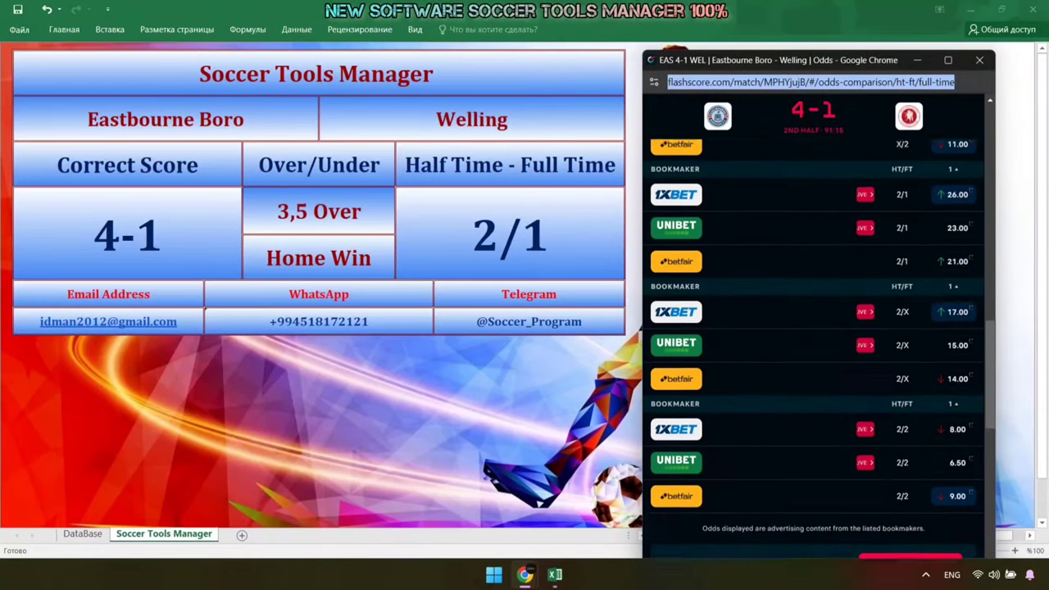
scroll(818, 327, "up", 4)
scroll(818, 327, "up", 5)
scroll(818, 328, "up", 3)
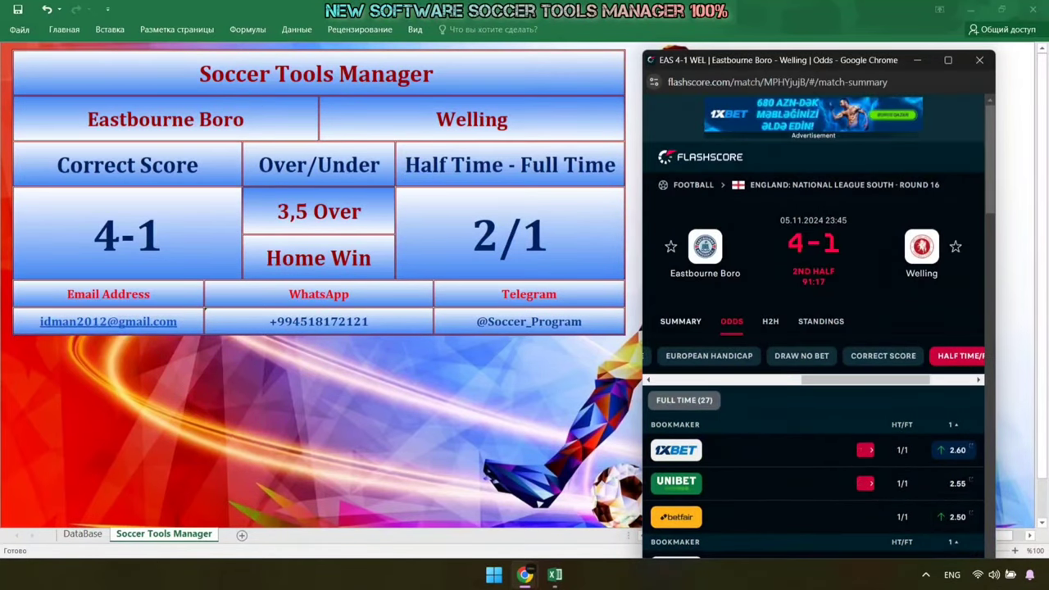
left_click(680, 317)
Close the Eastbourne Boro–Welling match window
scroll(817, 328, "down", 2)
scroll(818, 327, "up", 1)
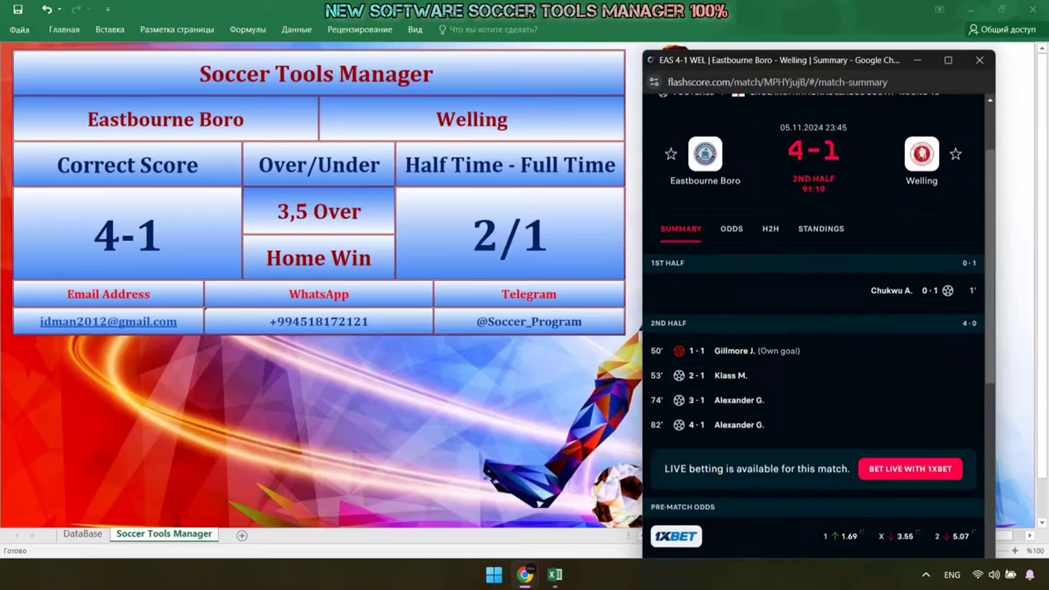
scroll(817, 327, "up", 1)
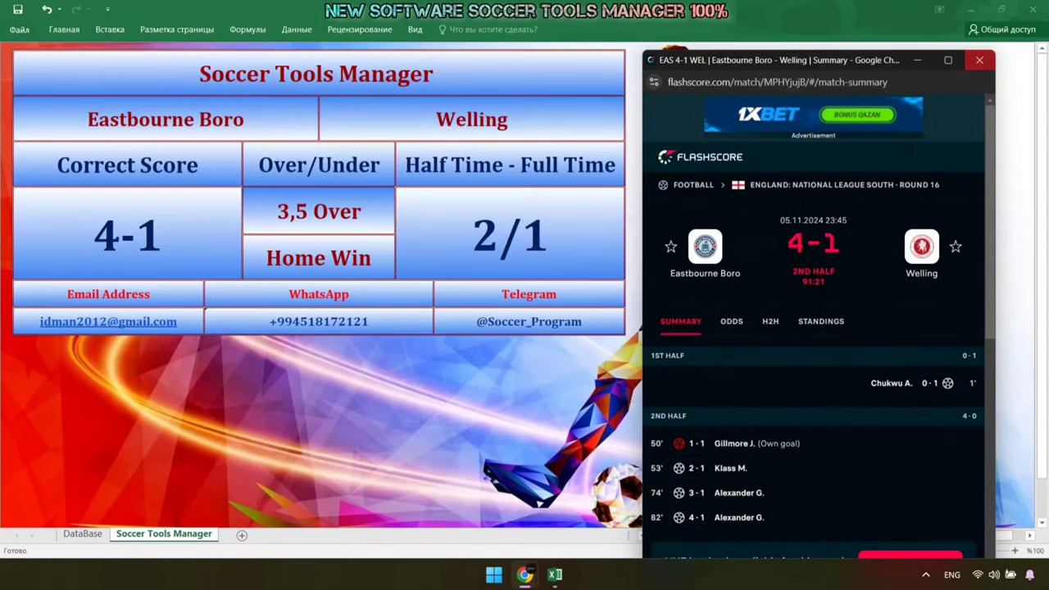
left_click(979, 60)
Open the Cray Valley vs Cray Wanderers match's head-to-head section on Flashscore
left_click(83, 533)
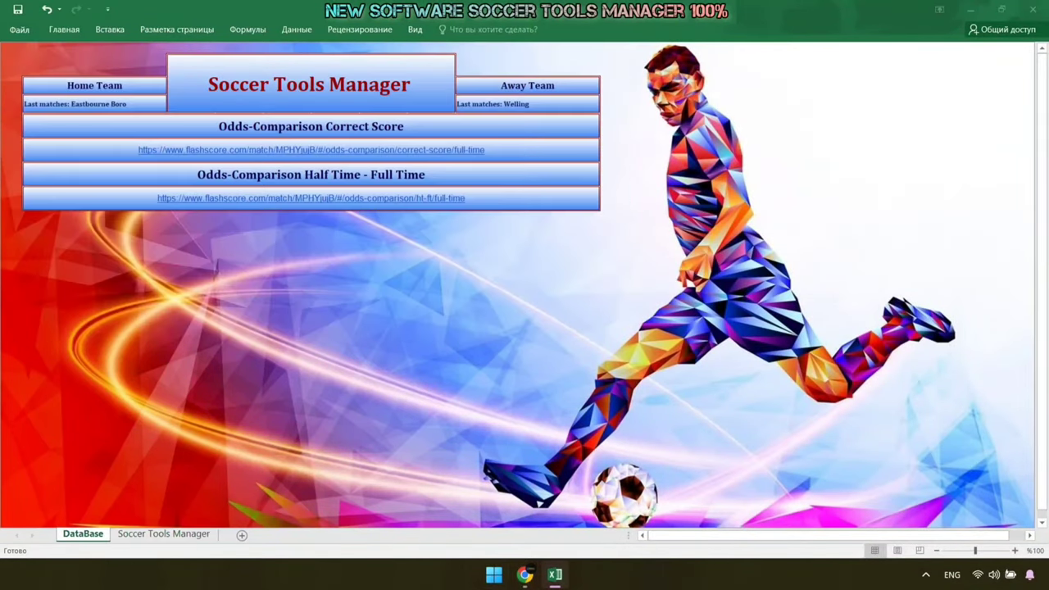
left_click(524, 575)
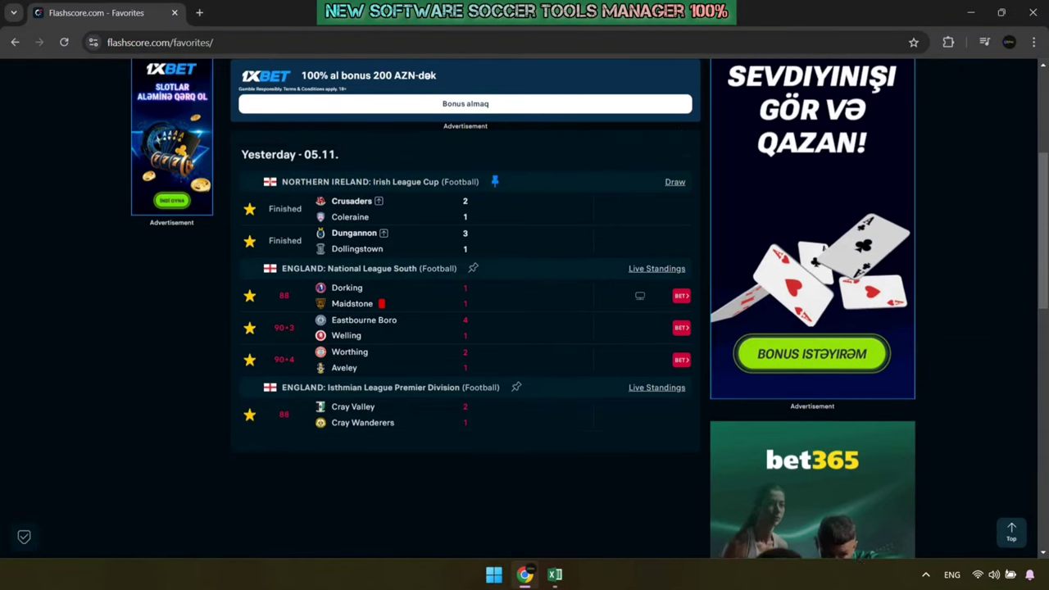
scroll(491, 409, "up", 1)
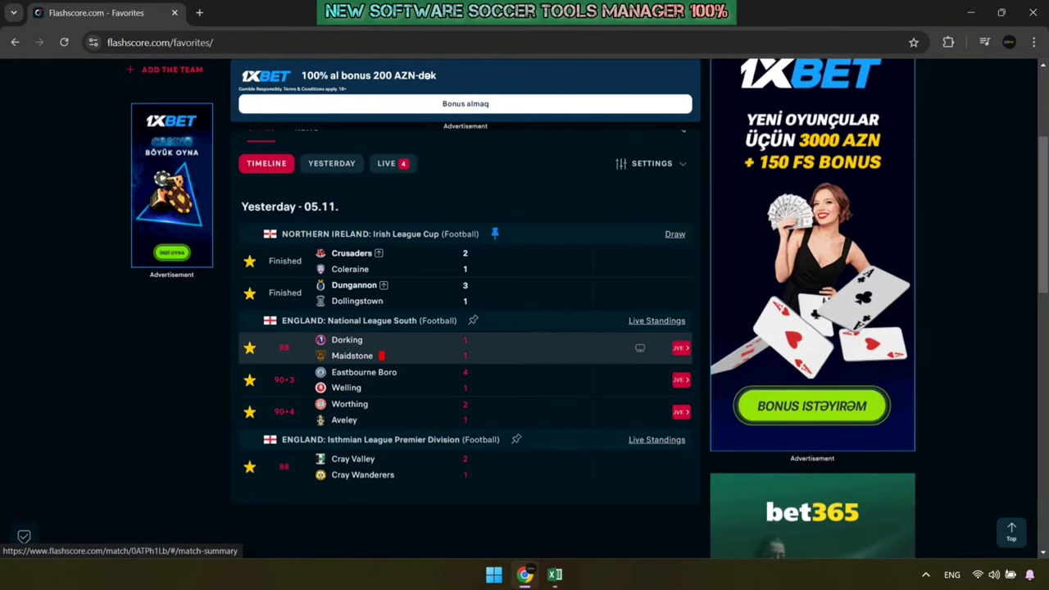
left_click(459, 466)
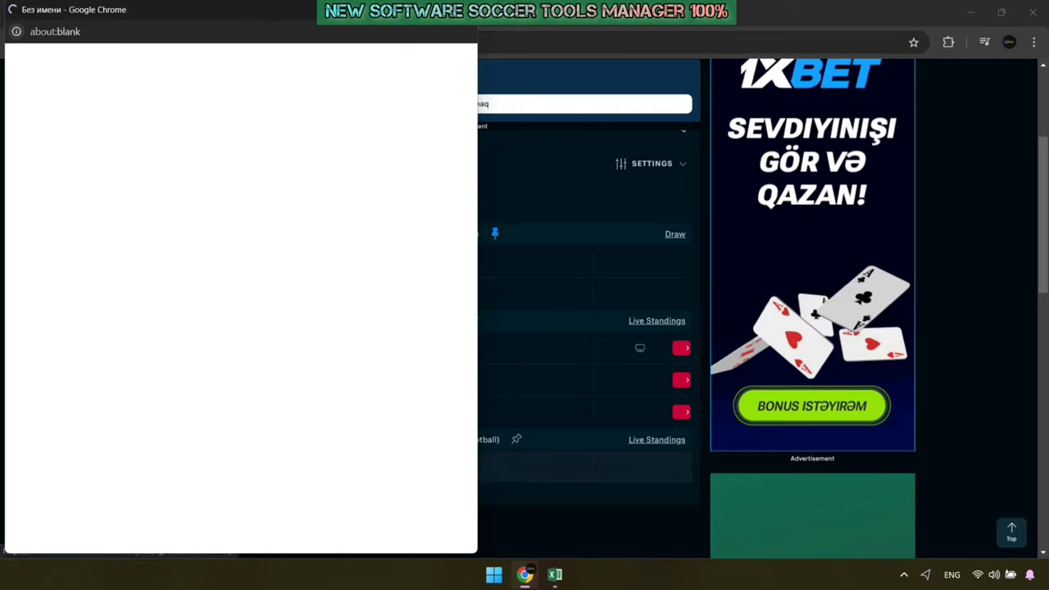
left_click(133, 305)
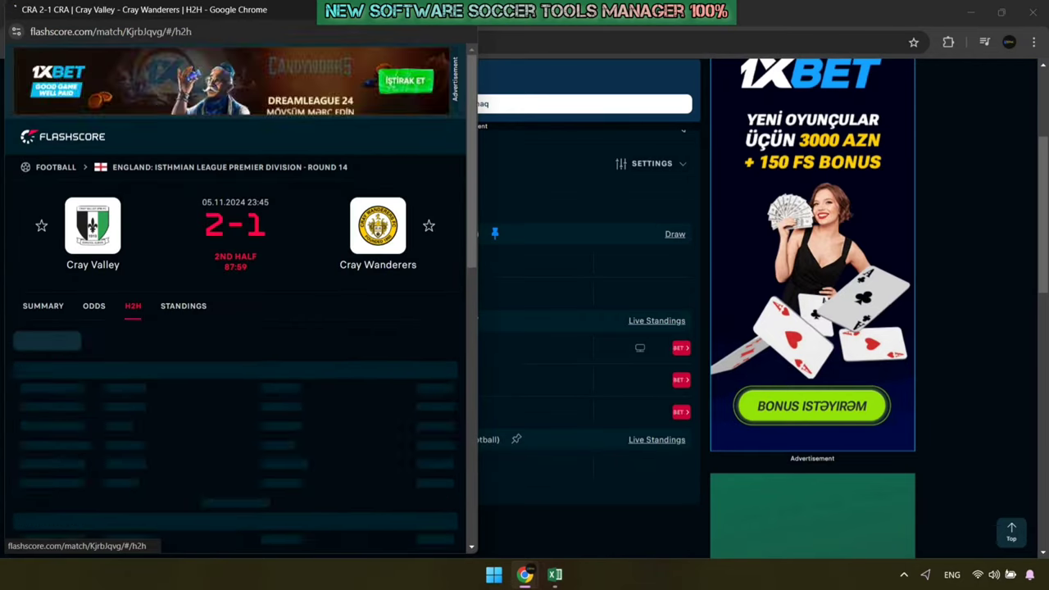
Copy Cray Valley's recent home matches into the home Last matches cell
left_click(118, 272)
scroll(118, 272, "down", 3)
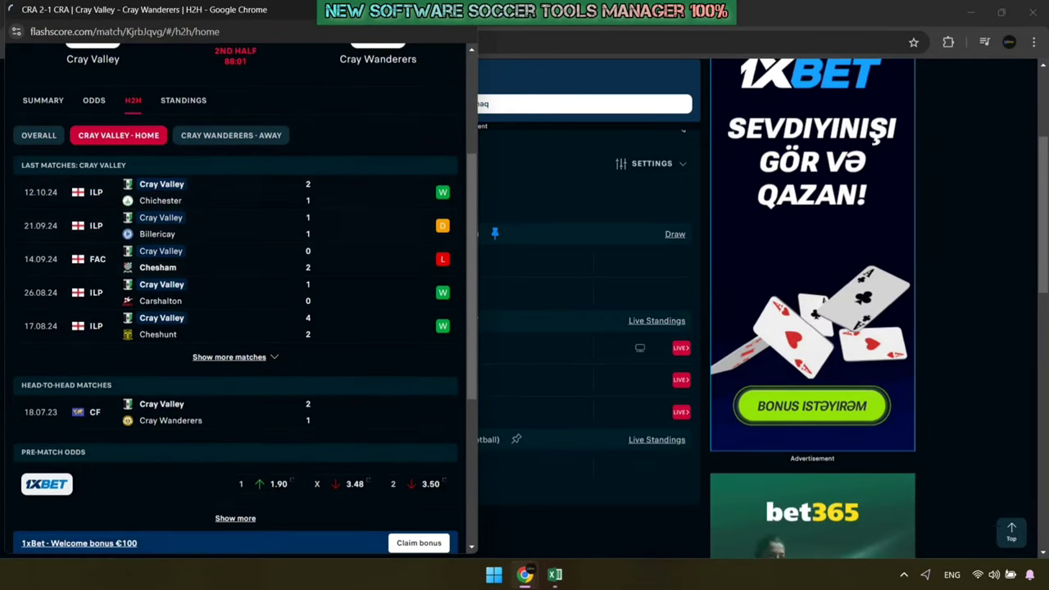
left_click_drag(23, 165, 369, 332)
right_click(449, 325)
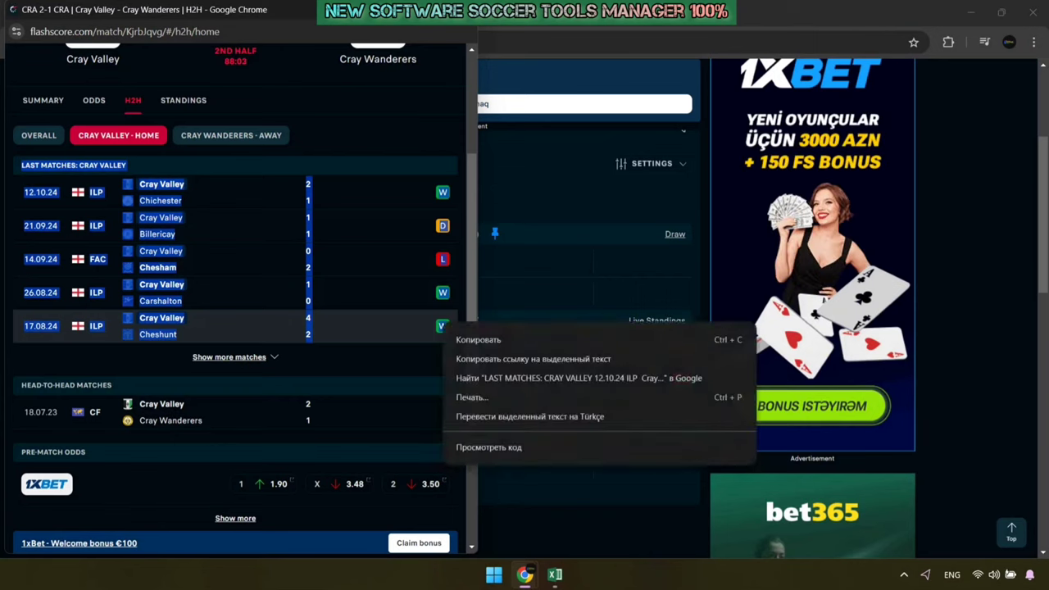
left_click(491, 340)
left_click(555, 575)
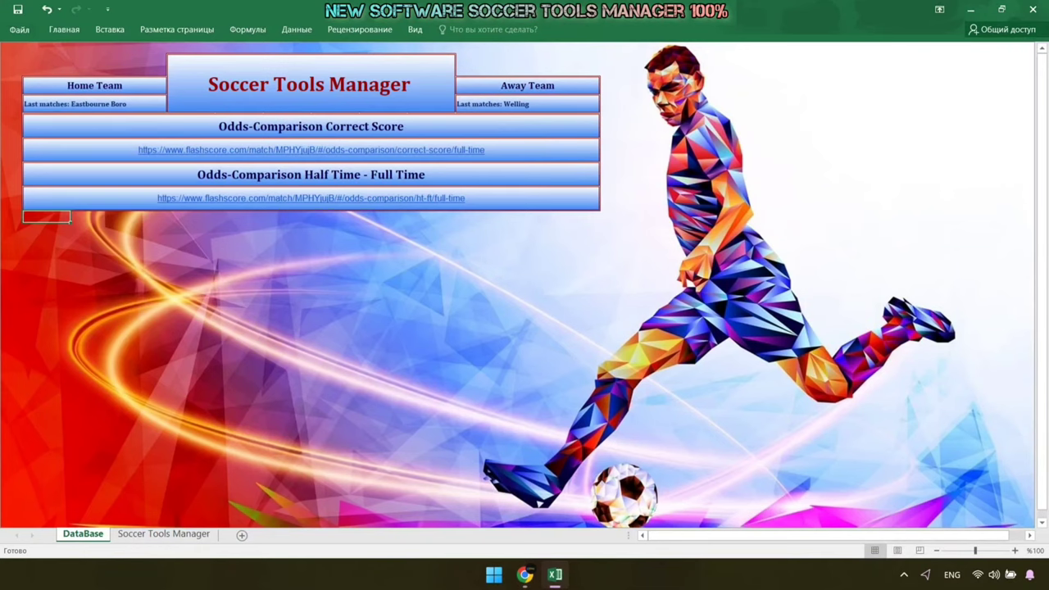
right_click(33, 102)
left_click(42, 150)
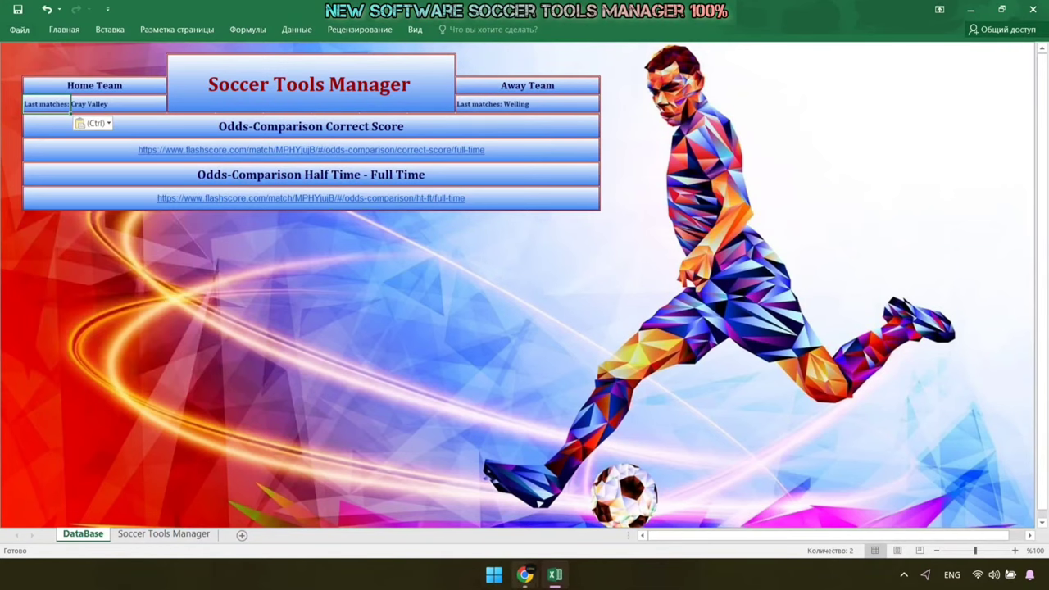
Paste Cray Wanderers' recent away matches into the away Last matches cell, replacing Welling
left_click(524, 574)
left_click(231, 135)
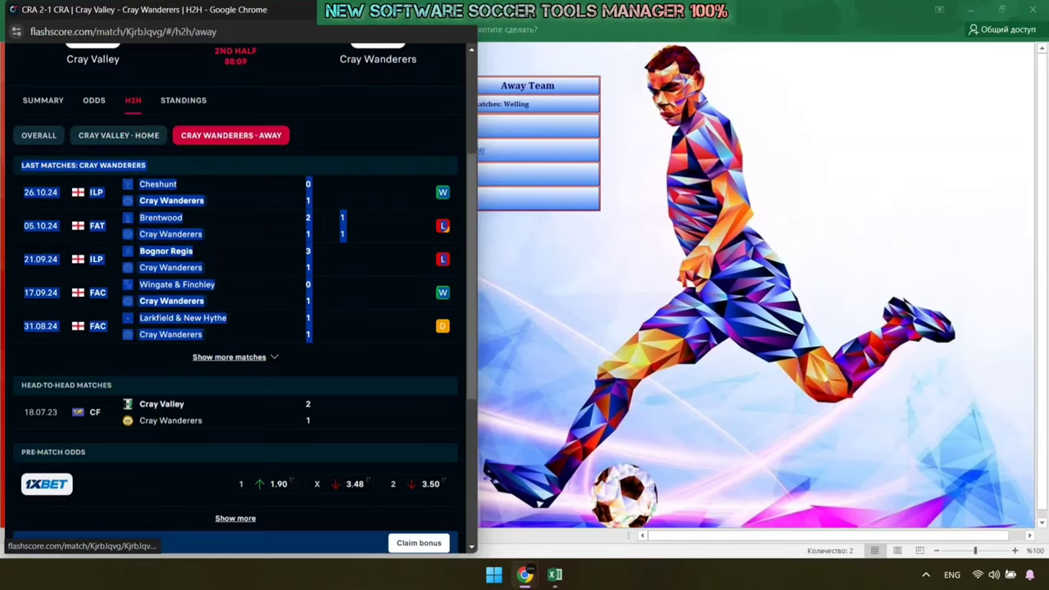
scroll(231, 135, "up", 3)
scroll(241, 299, "down", 1)
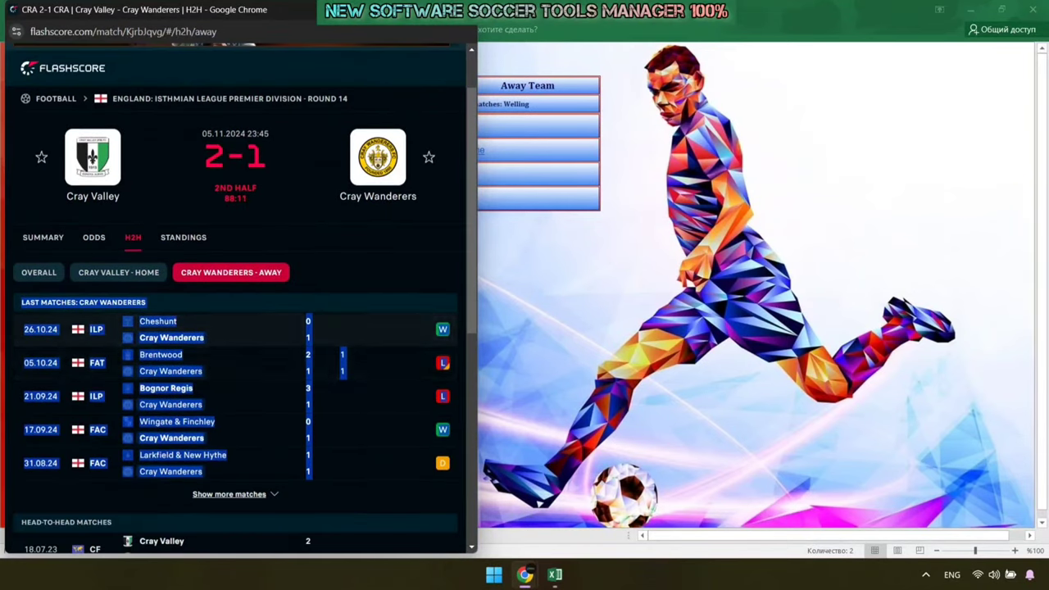
left_click_drag(22, 302, 455, 477)
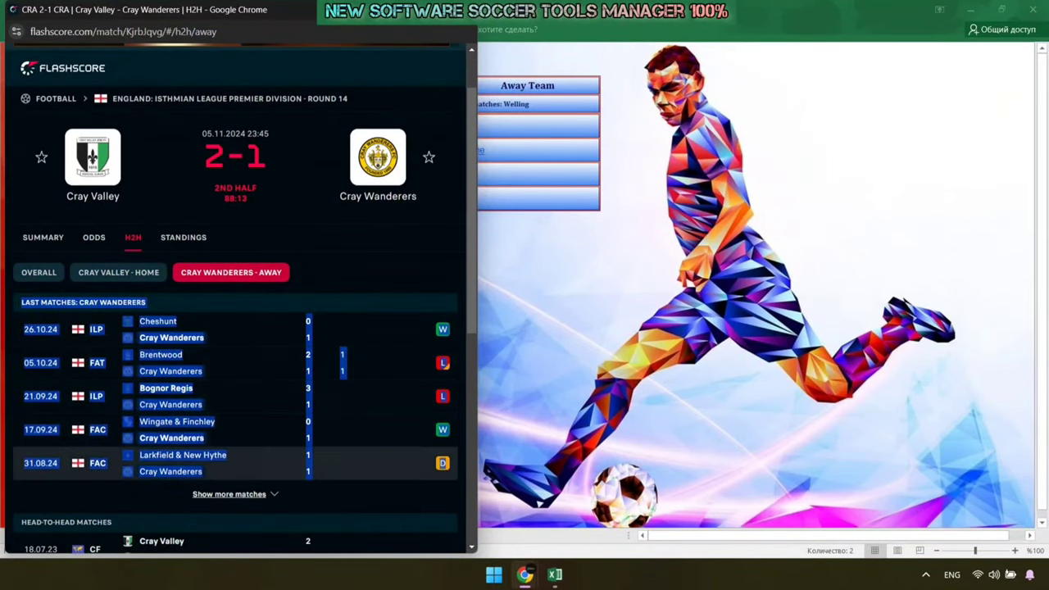
right_click(442, 320)
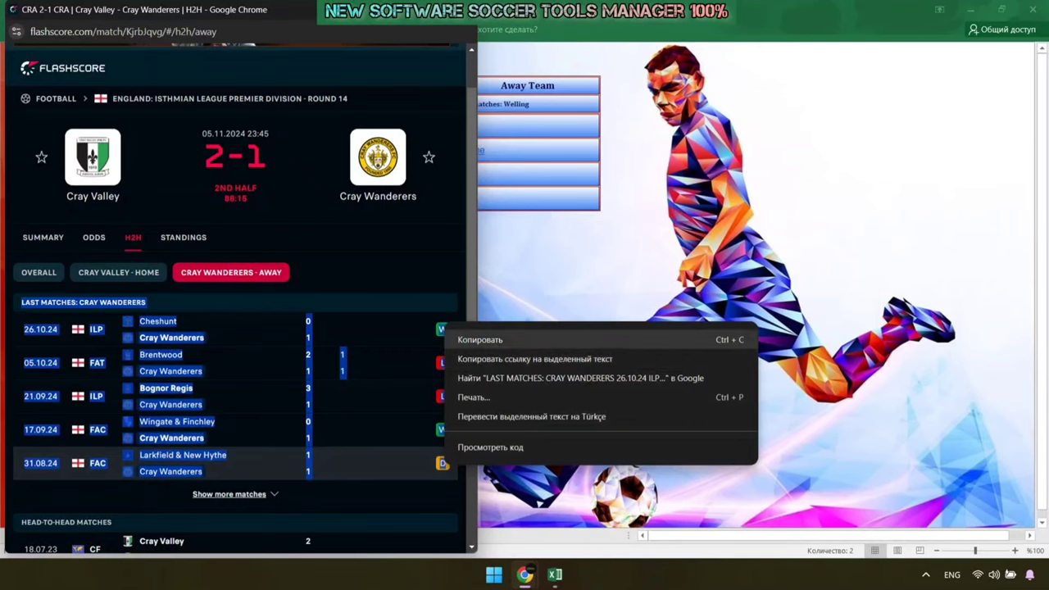
left_click(492, 337)
key("alt+Tab")
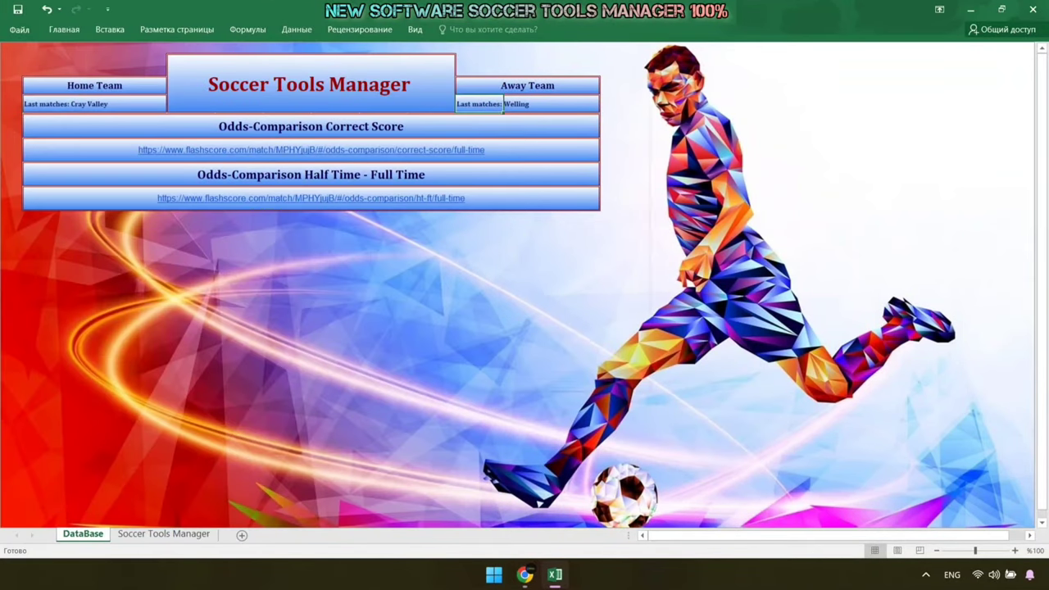
right_click(464, 103)
left_click(510, 161)
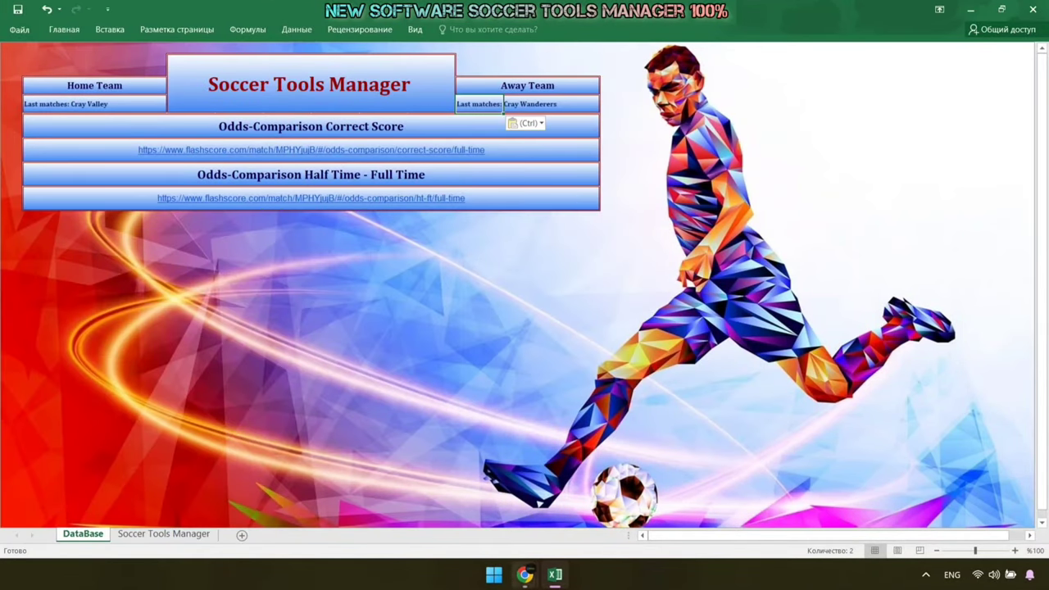
Replace the old correct-score link with the Cray Valley match's Correct Score odds URL
left_click(524, 575)
left_click(93, 237)
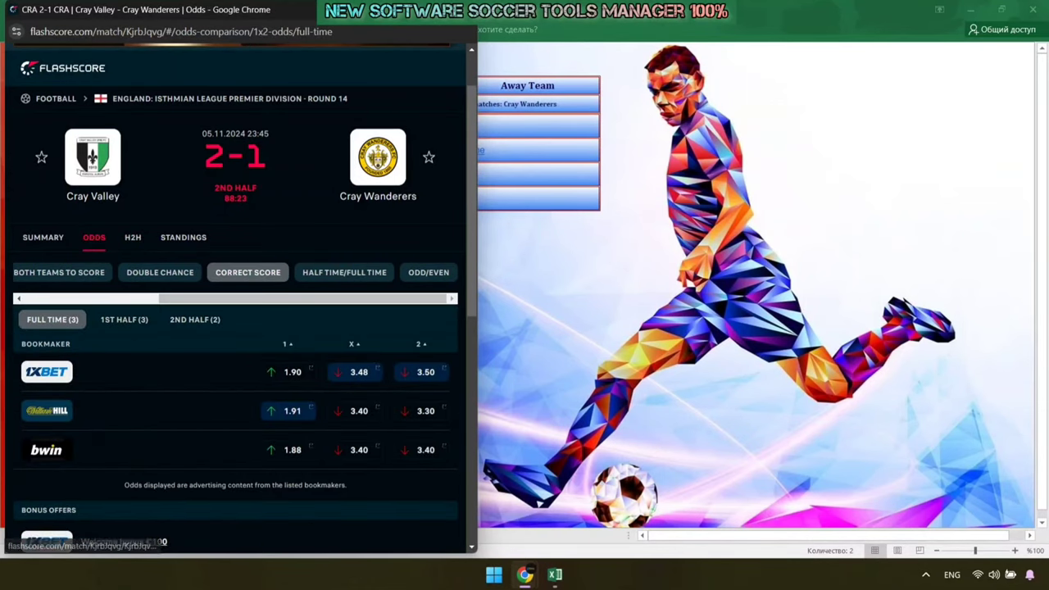
left_click(248, 272)
left_click(164, 31)
right_click(273, 31)
left_click(340, 131)
left_click(554, 574)
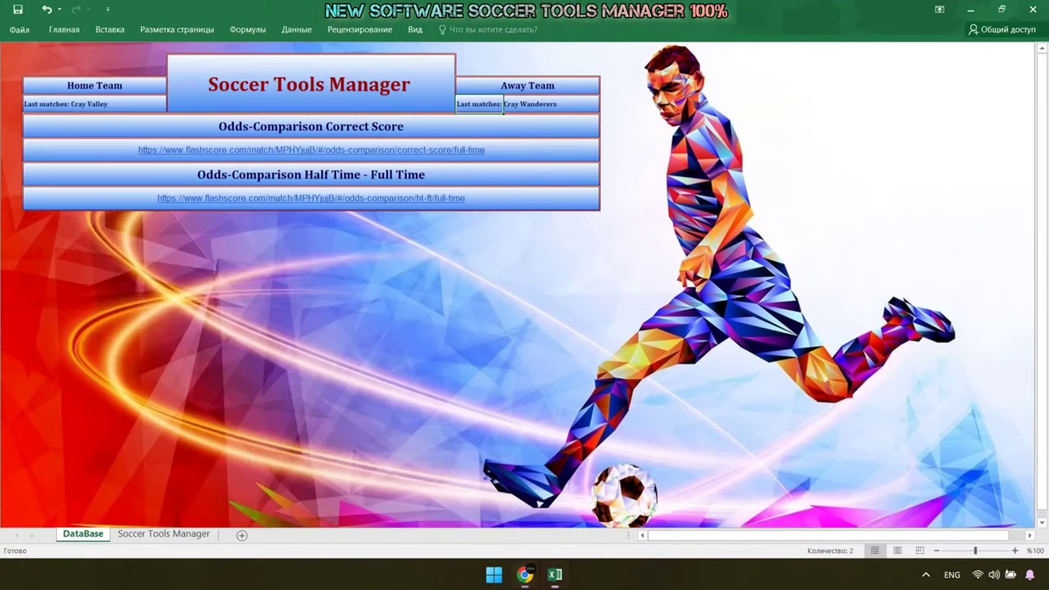
right_click(511, 149)
left_click(557, 296)
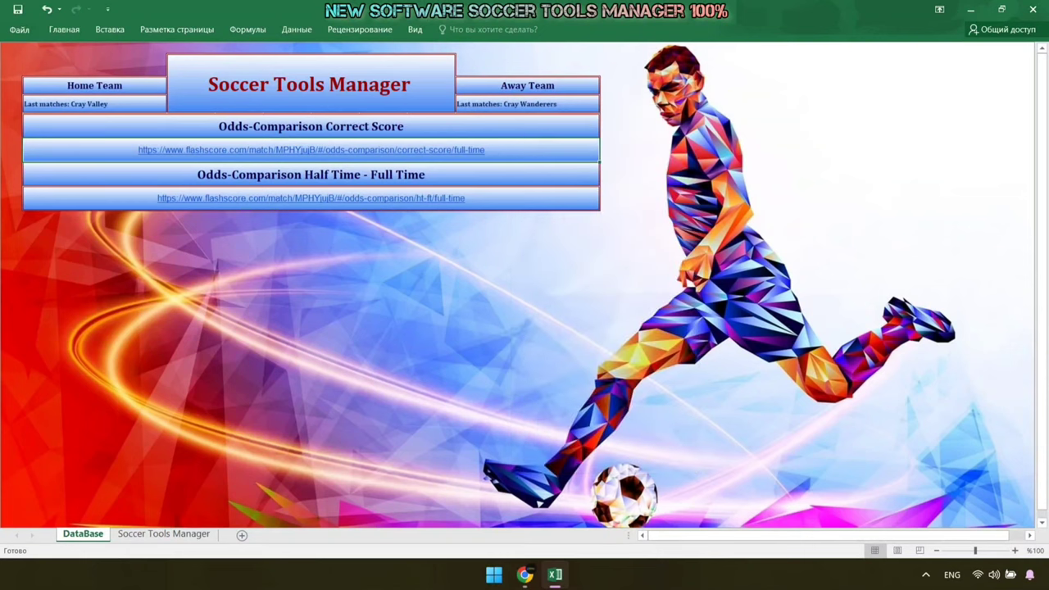
right_click(372, 149)
left_click(399, 209)
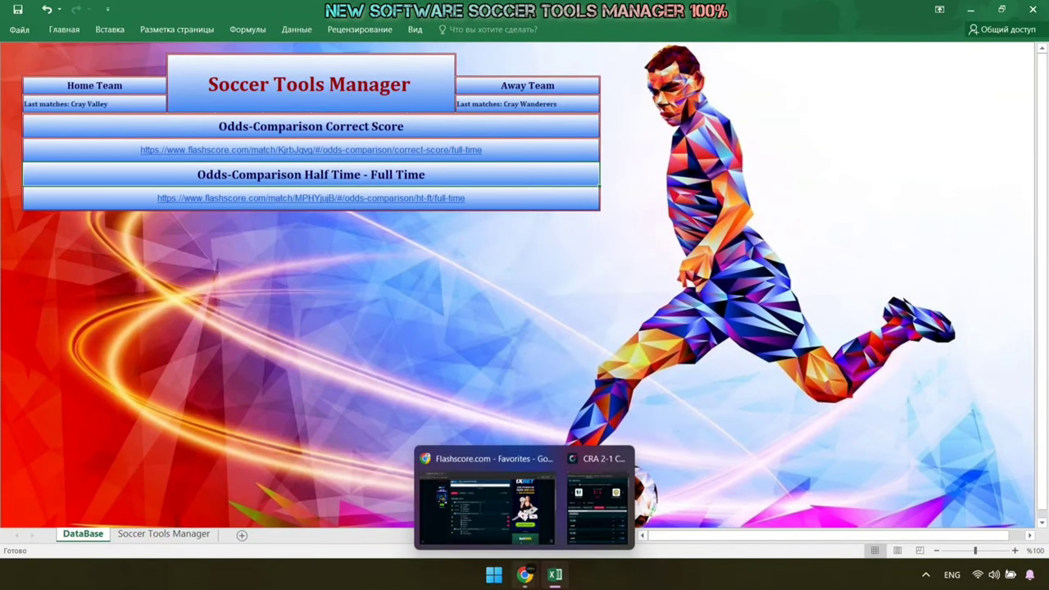
Replace the half time–full time link with the Cray Valley match's HT/FT odds URL and view the results sheet
left_click(605, 459)
left_click(344, 272)
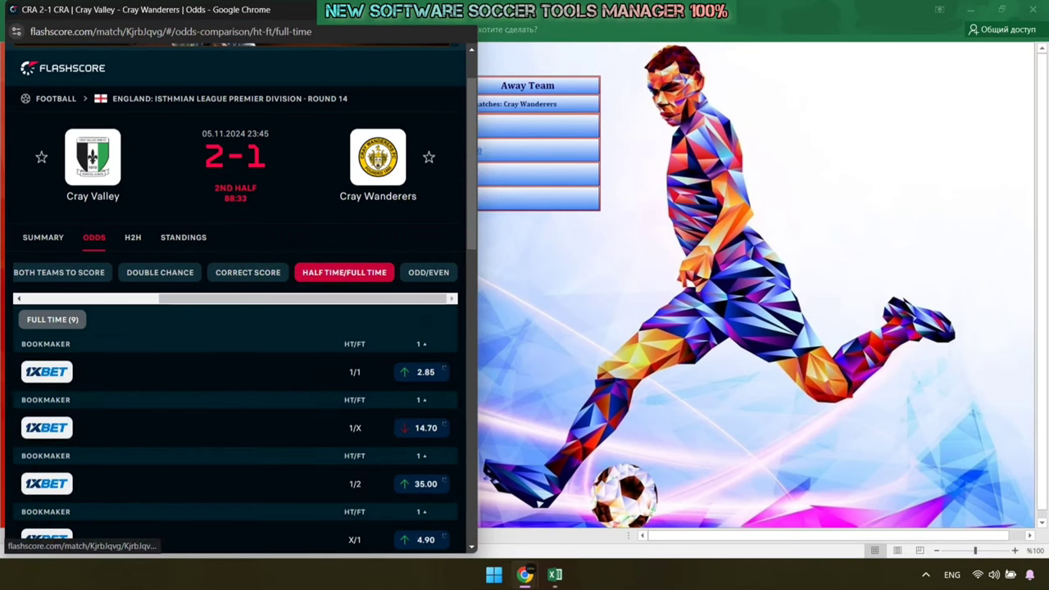
left_click(171, 31)
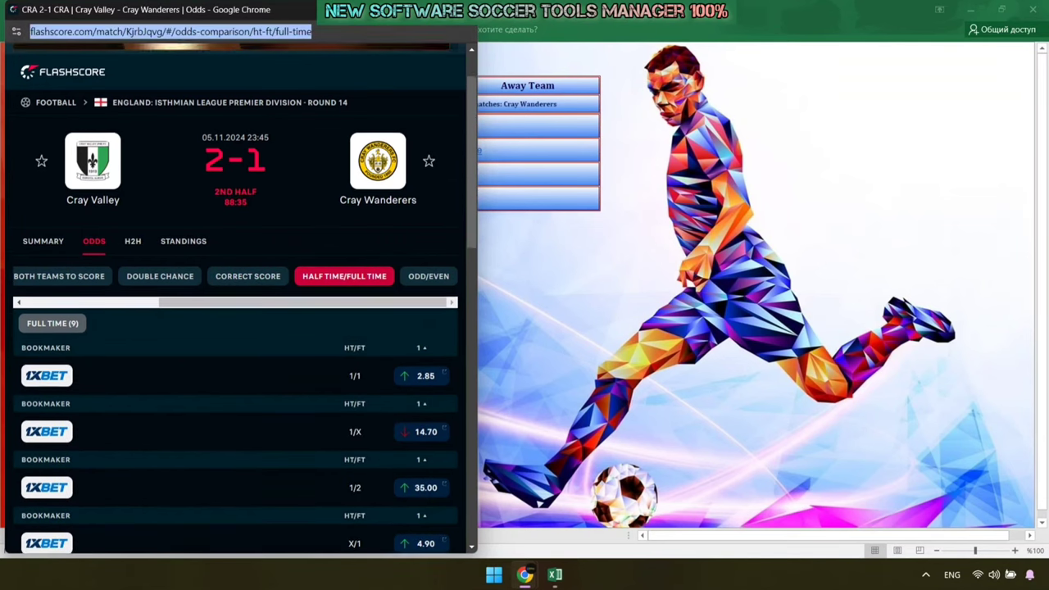
right_click(296, 31)
left_click(344, 135)
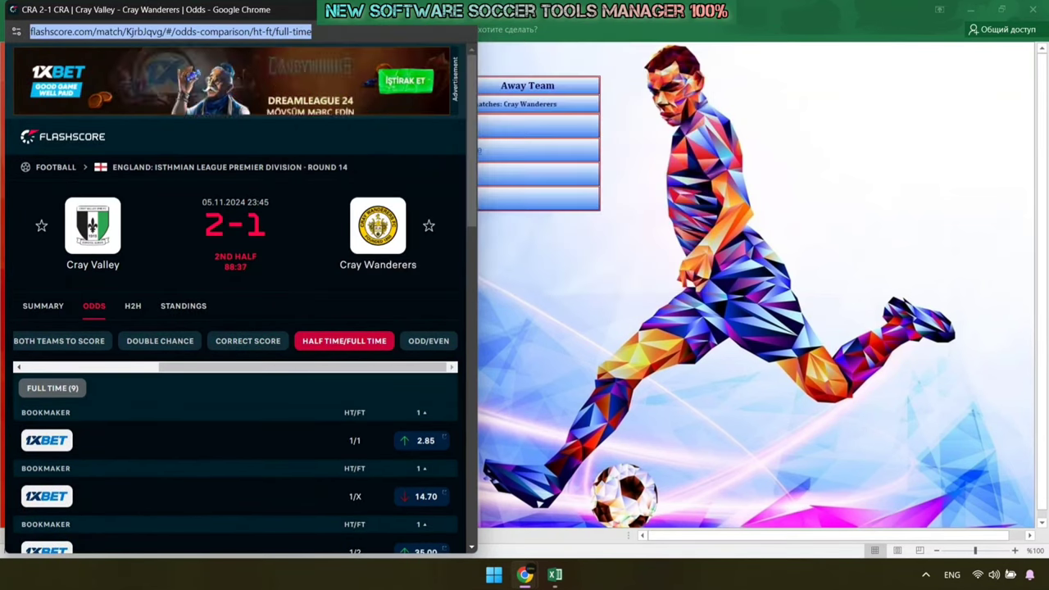
left_click(555, 574)
right_click(509, 194)
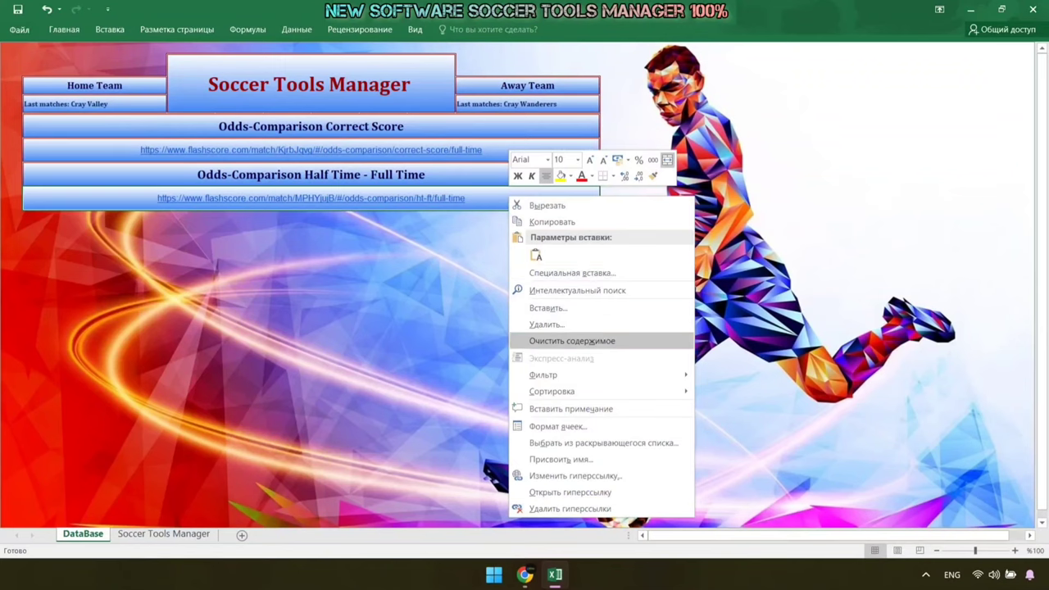
left_click(571, 341)
right_click(317, 198)
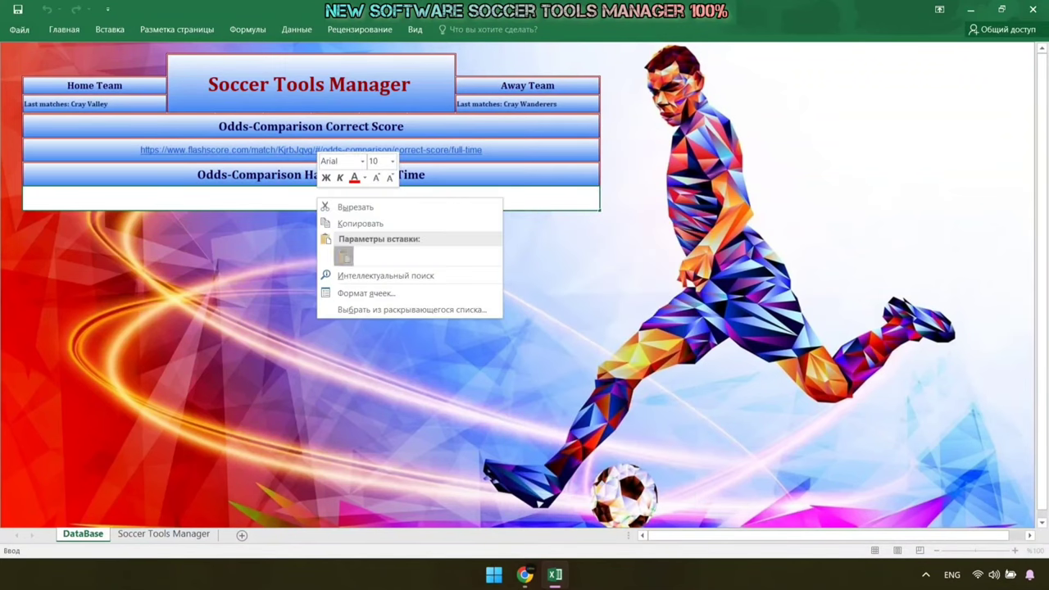
left_click(344, 257)
key("Return")
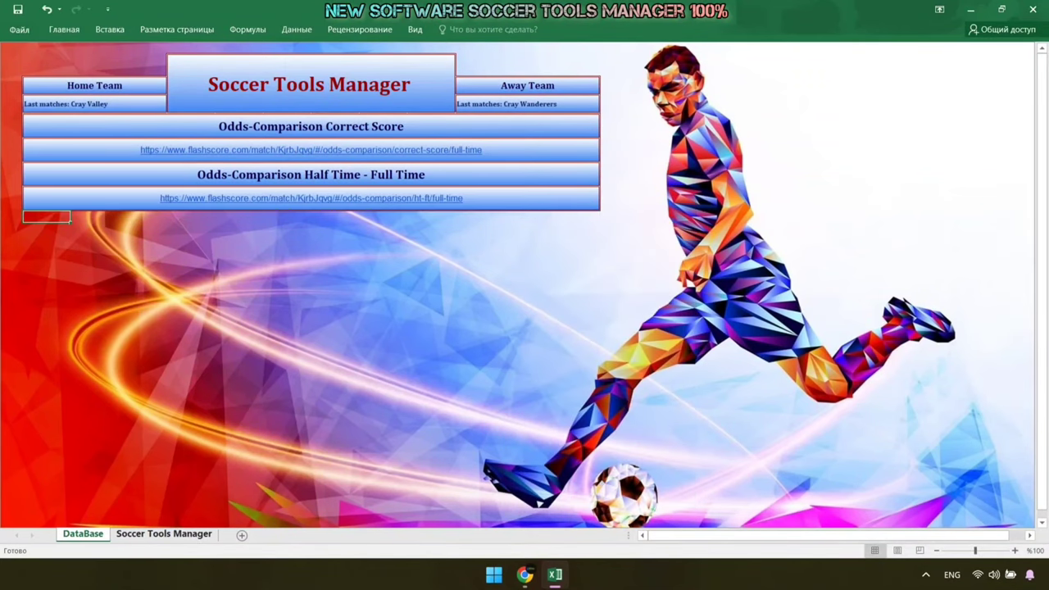
left_click(164, 533)
Confirm on Flashscore that Cray Valley leads Cray Wanderers 2-1, then close the match window
left_click(597, 508)
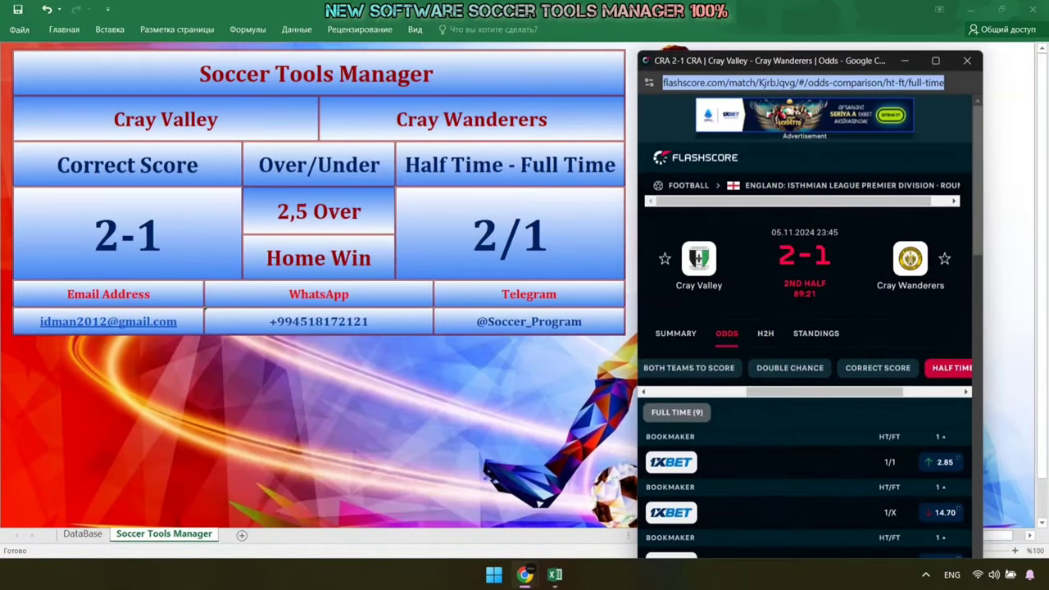
scroll(805, 328, "down", 3)
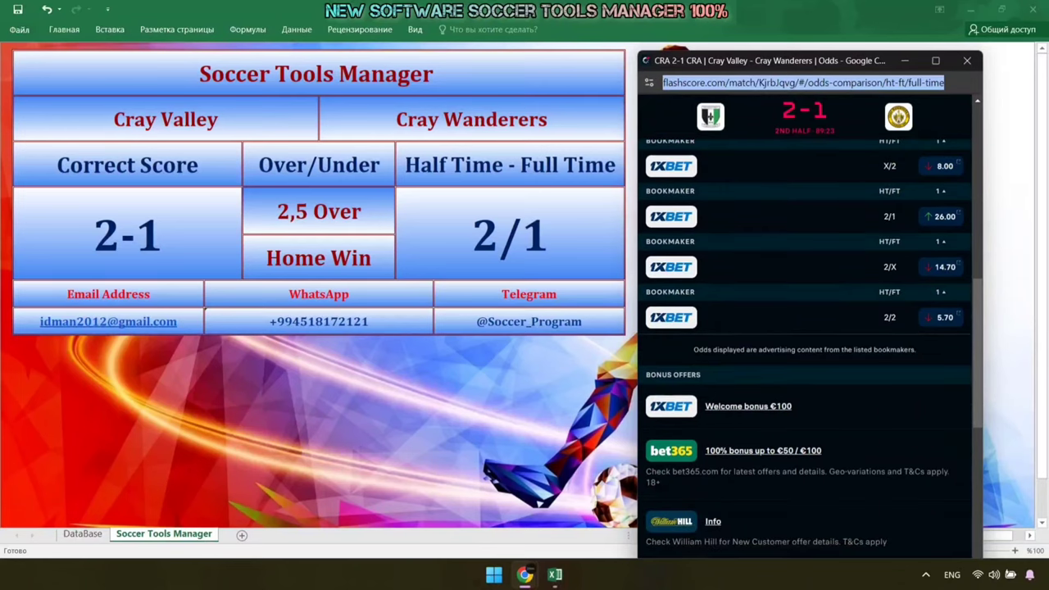
scroll(943, 218, "up", 5)
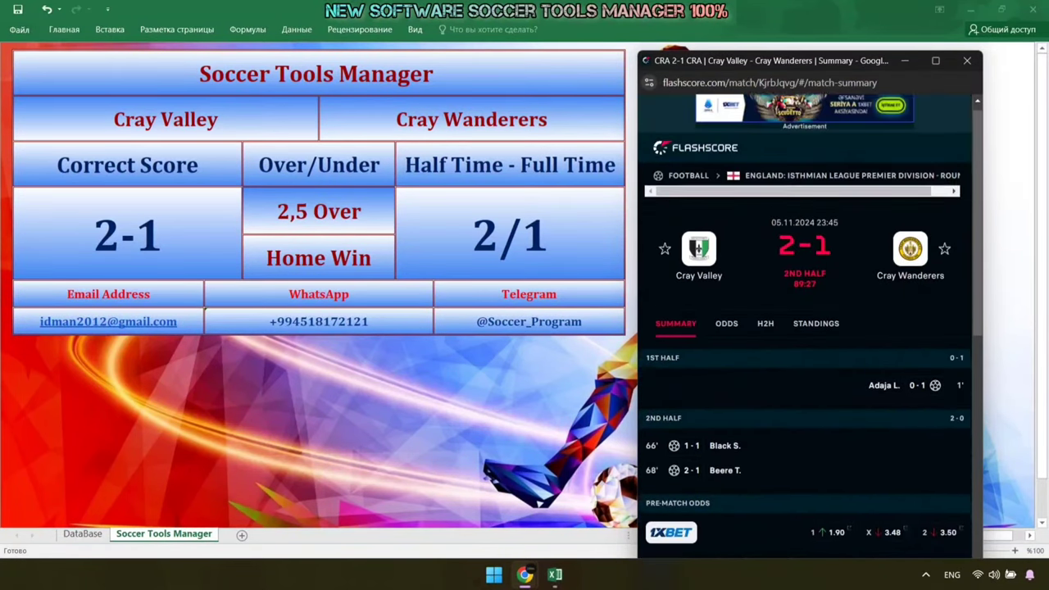
scroll(804, 328, "down", 1)
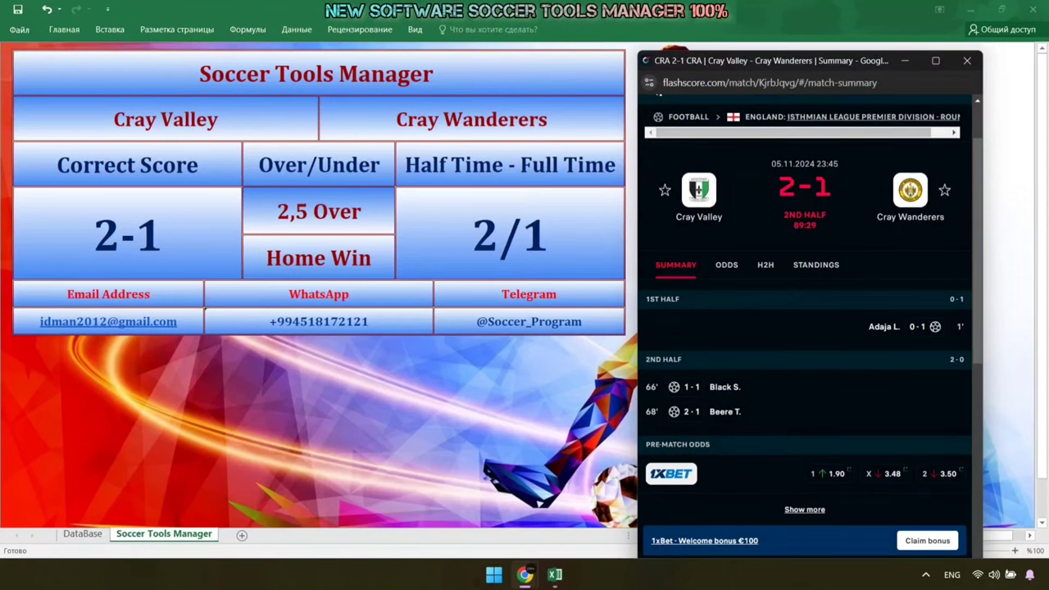
left_click(967, 61)
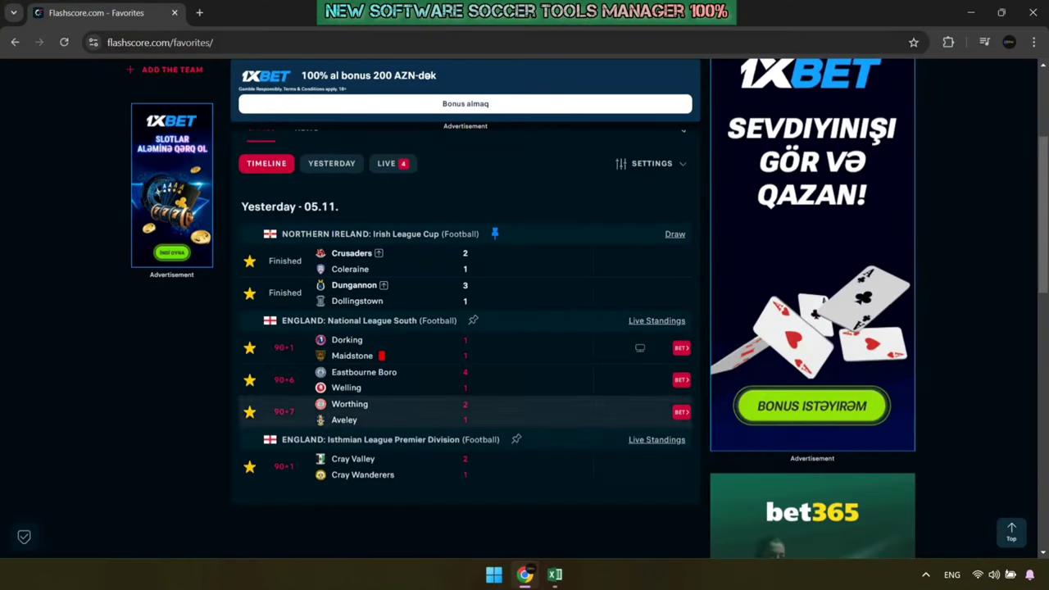
Copy Dorking's recent home matches from the H2H view into the home Last matches cell
left_click(492, 347)
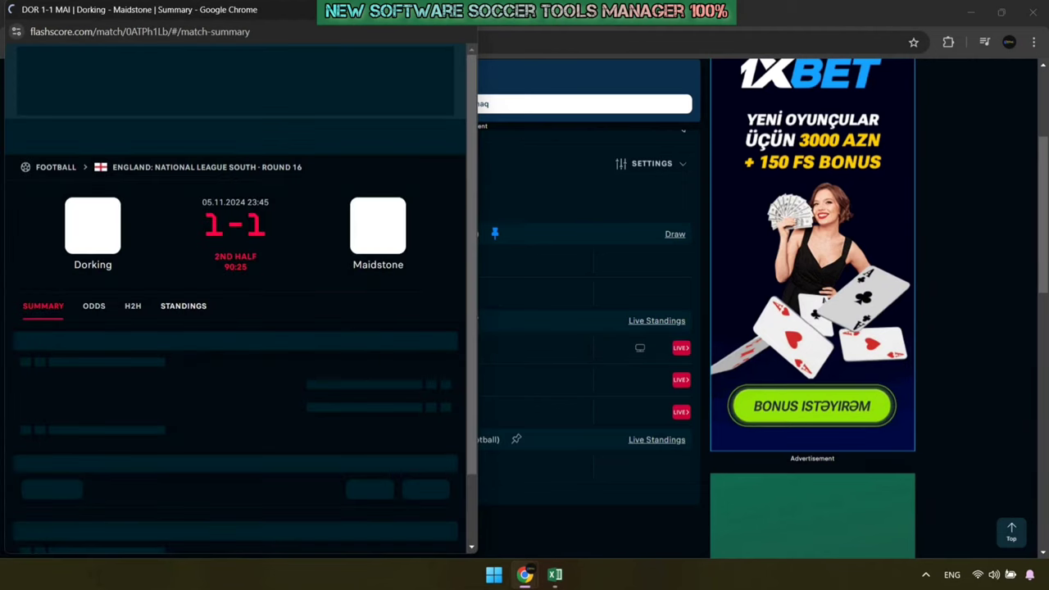
left_click(132, 236)
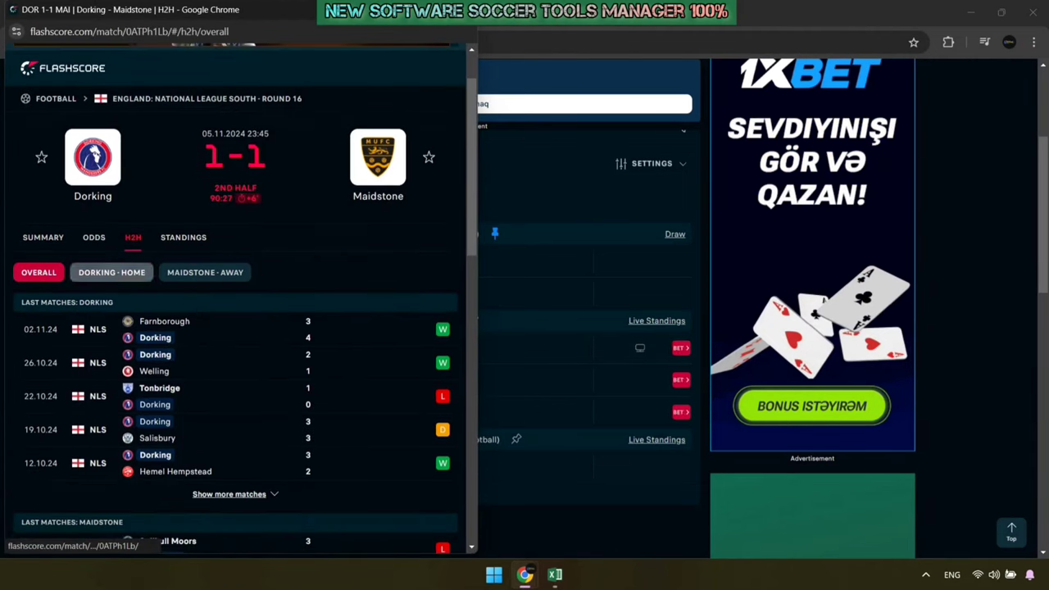
left_click(111, 272)
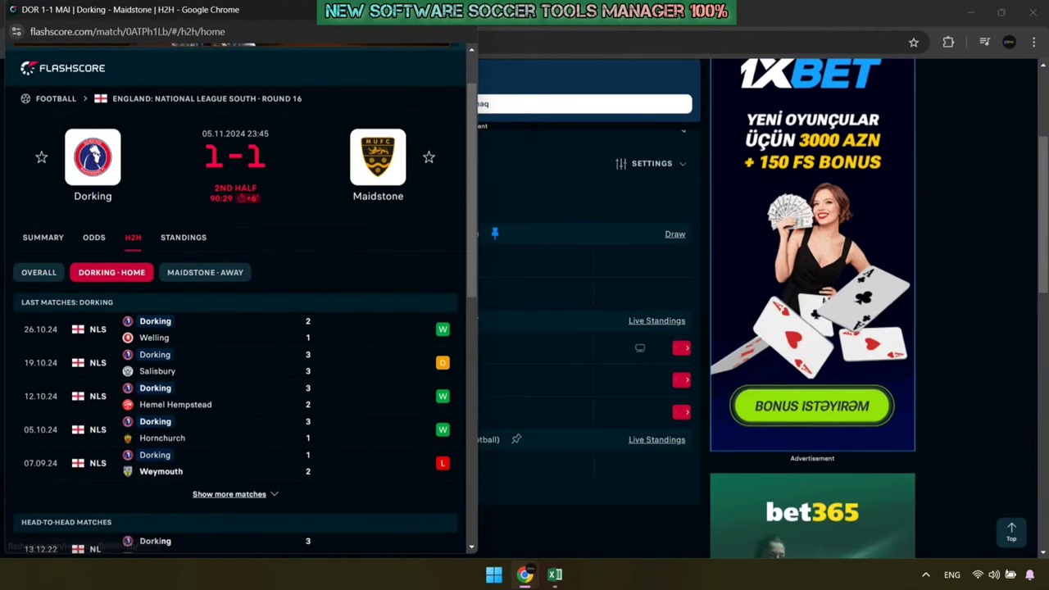
left_click_drag(19, 302, 328, 472)
right_click(444, 322)
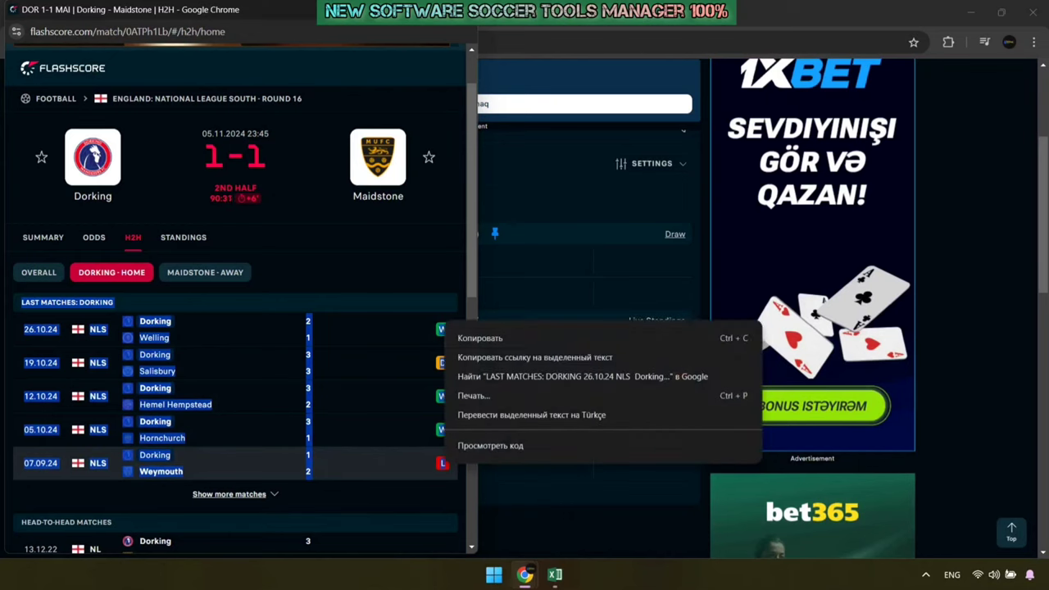
left_click(472, 335)
left_click(555, 574)
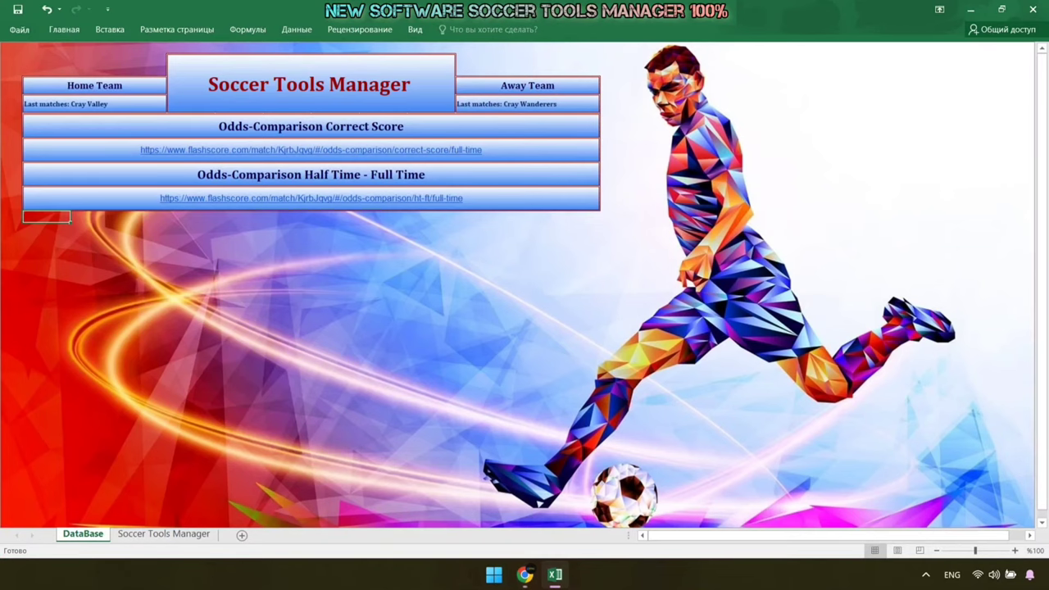
right_click(71, 105)
left_click(78, 162)
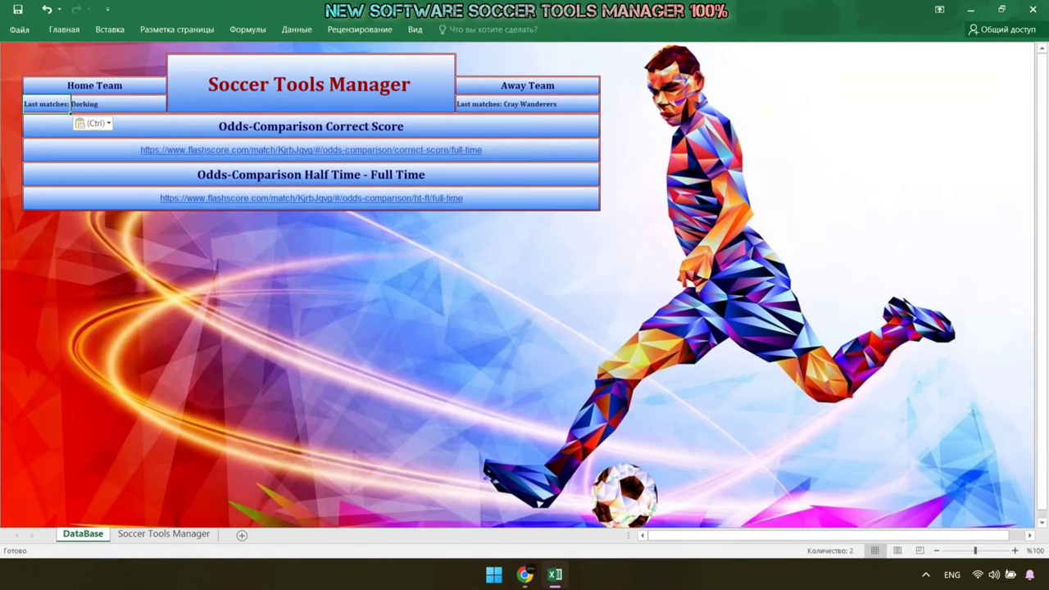
Copy Maidstone's recent away matches into the away Last matches cell
left_click(524, 574)
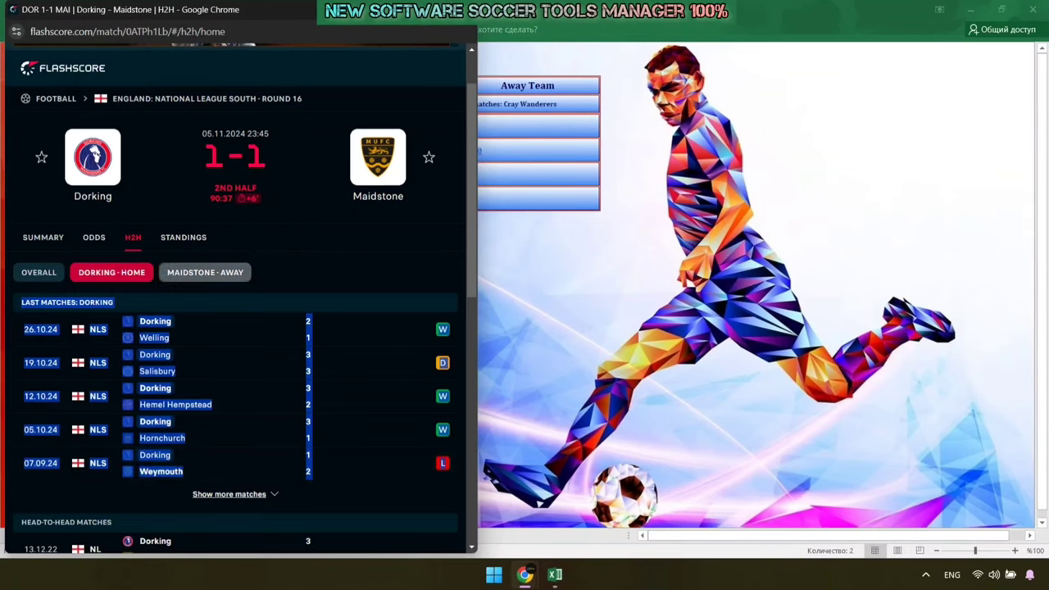
left_click(205, 188)
scroll(238, 295, "down", 1)
left_click(246, 260)
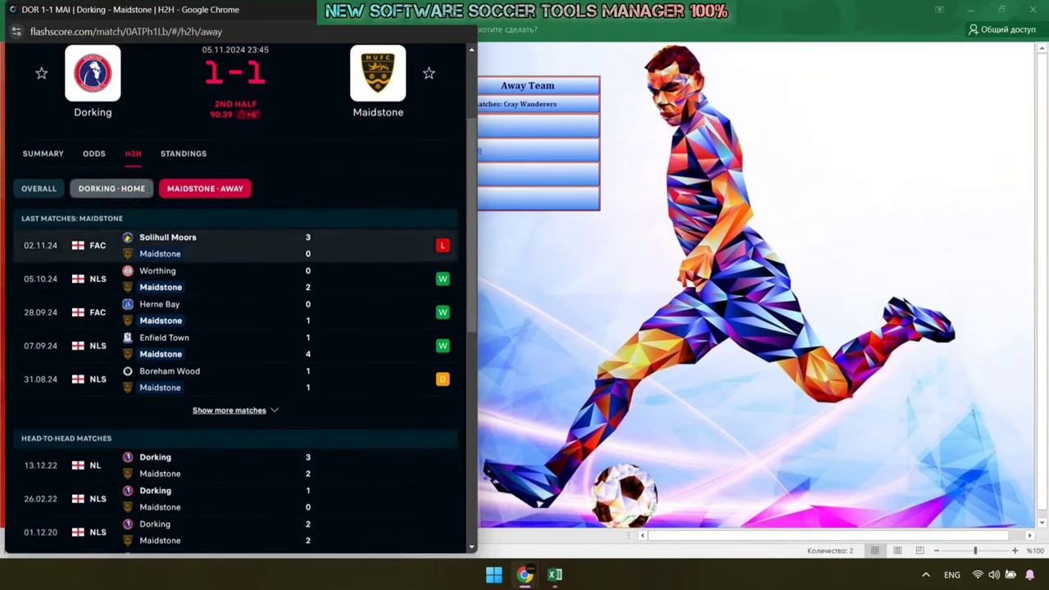
scroll(237, 295, "up", 1)
left_click_drag(21, 233, 311, 406)
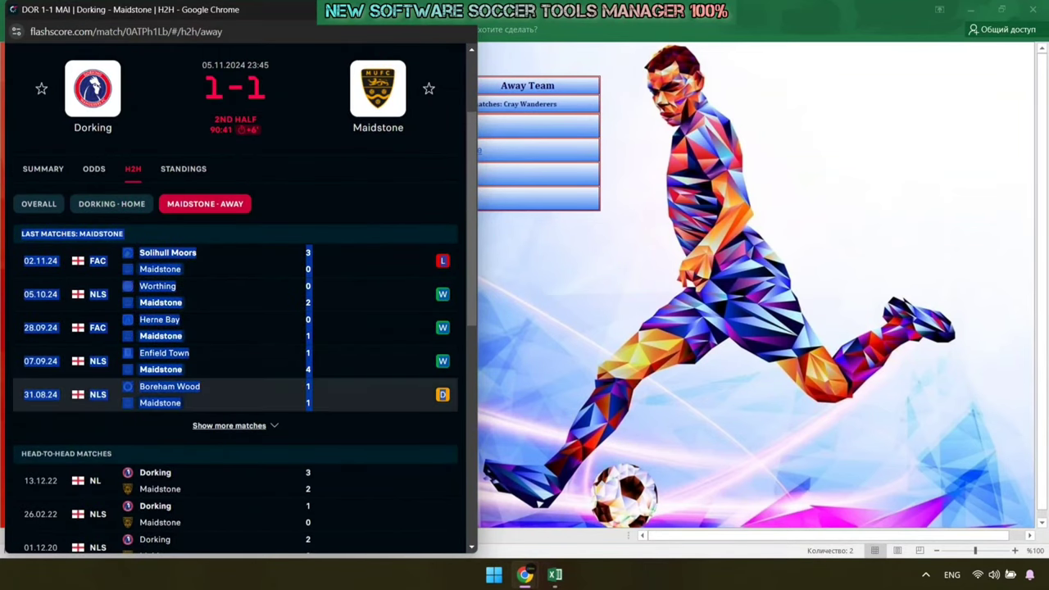
right_click(444, 394)
left_click(491, 411)
left_click(554, 575)
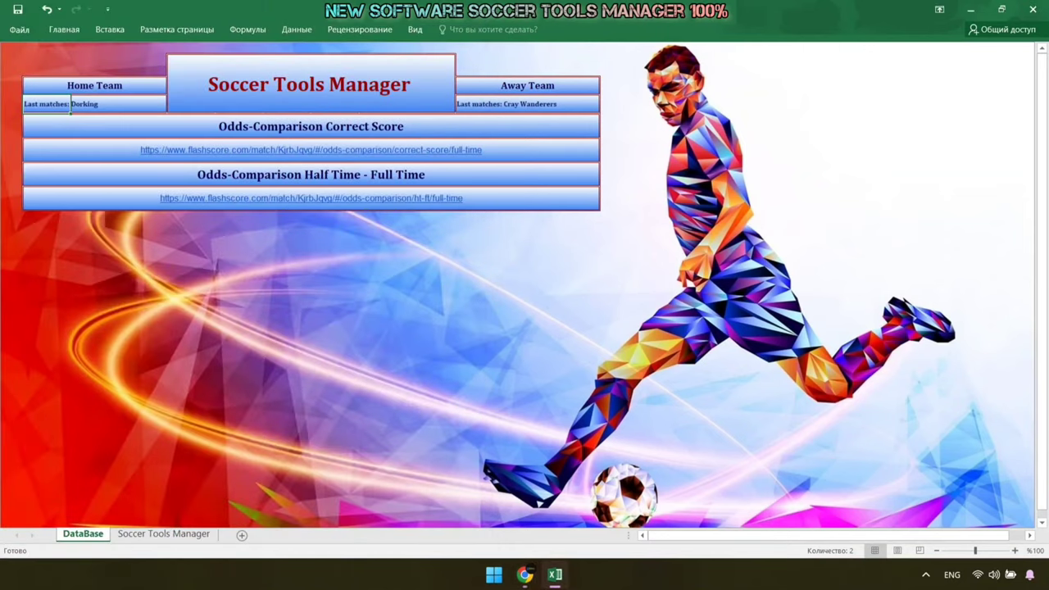
right_click(464, 101)
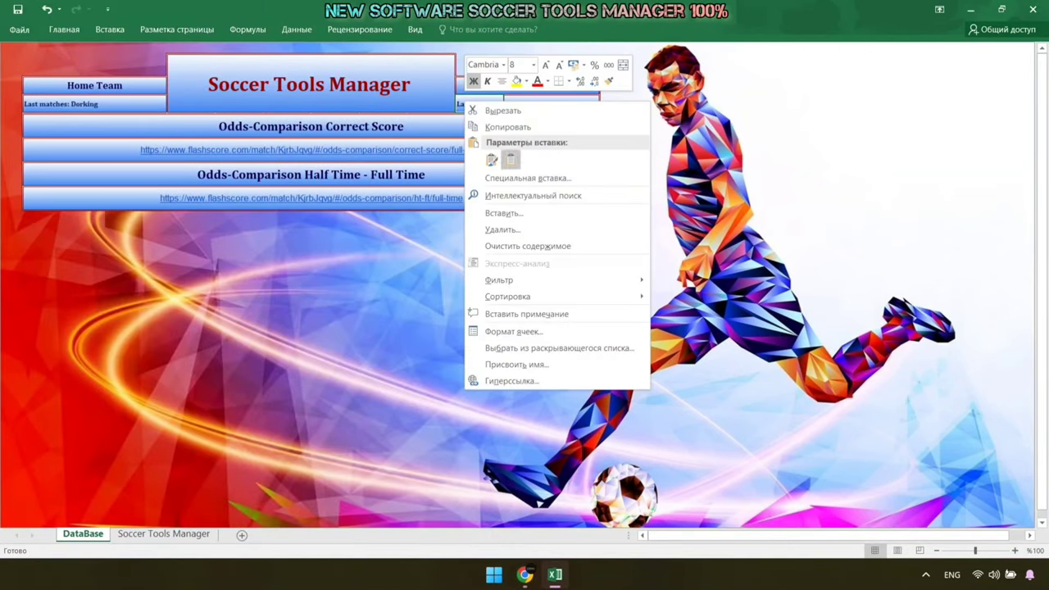
left_click(510, 160)
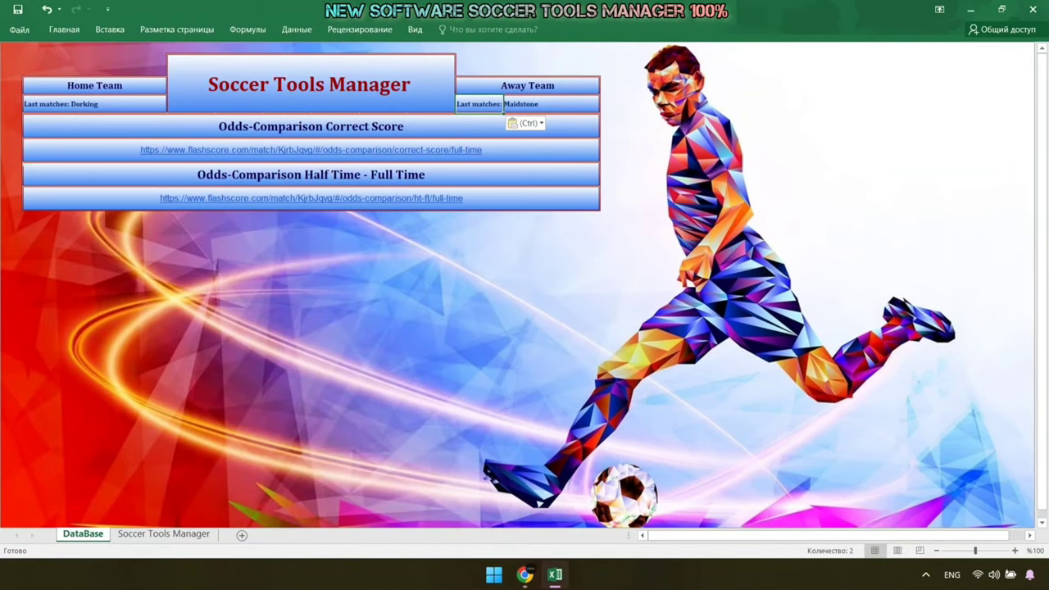
left_click(594, 492)
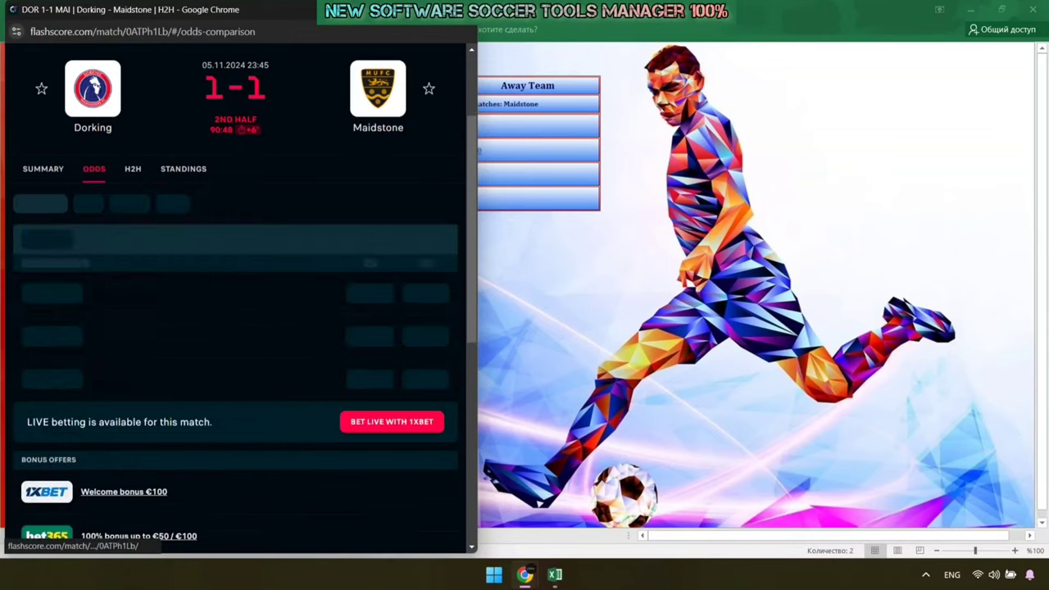
Replace the correct-score link cell with the Dorking–Maidstone Correct Score odds URL
scroll(236, 341, "right", 5)
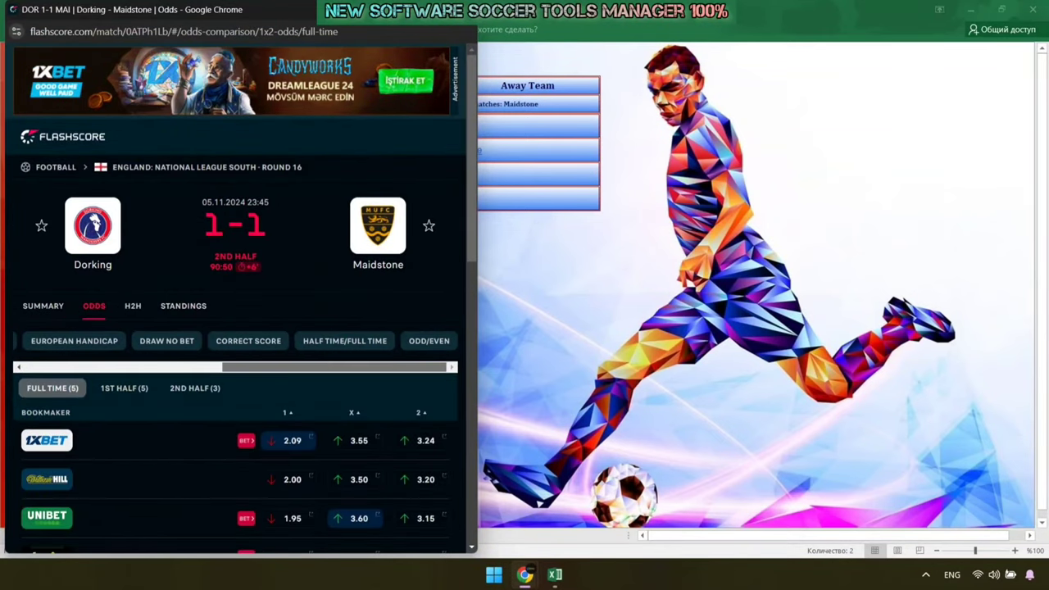
left_click(248, 341)
right_click(268, 31)
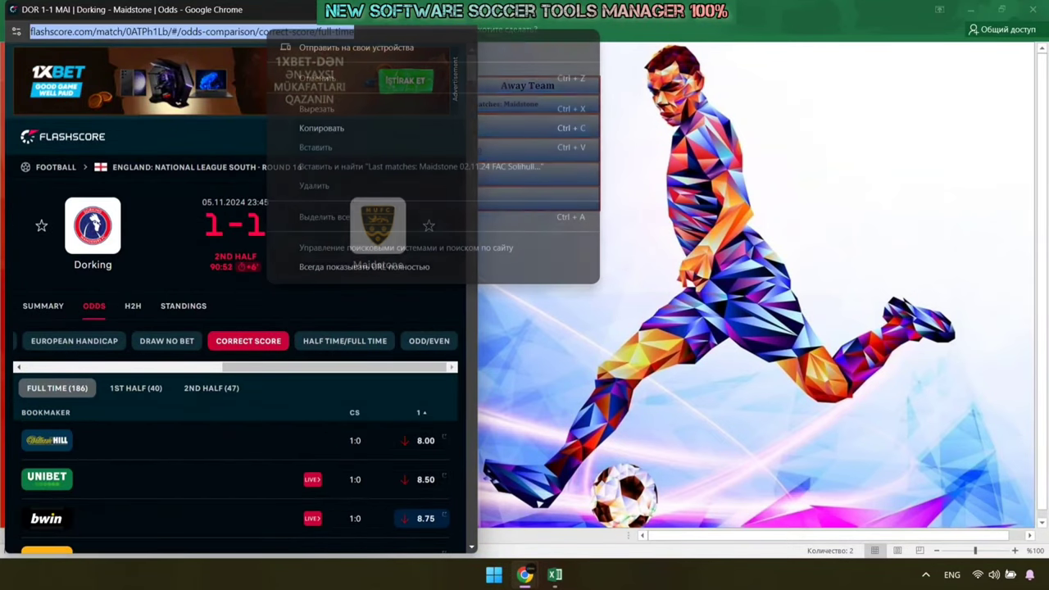
left_click(322, 128)
left_click(555, 575)
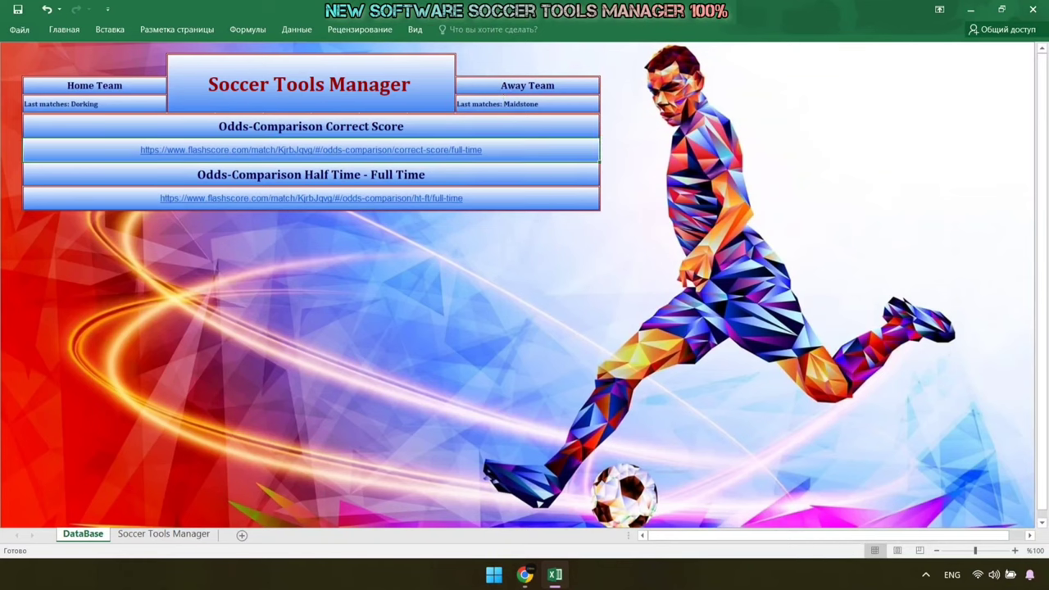
right_click(501, 149)
left_click(585, 294)
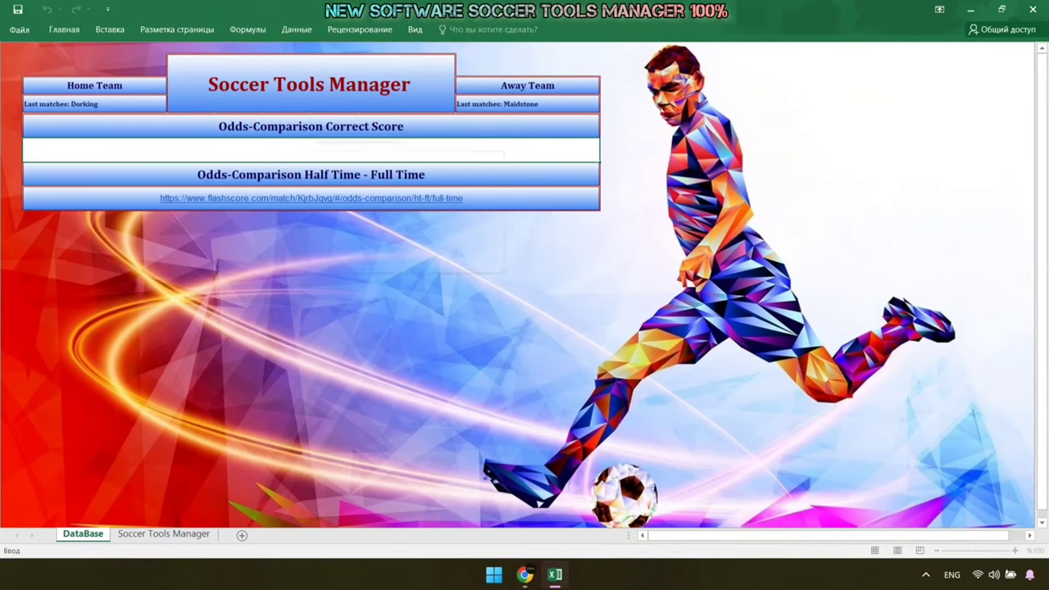
right_click(318, 150)
left_click(345, 210)
key("Return")
left_click(311, 198)
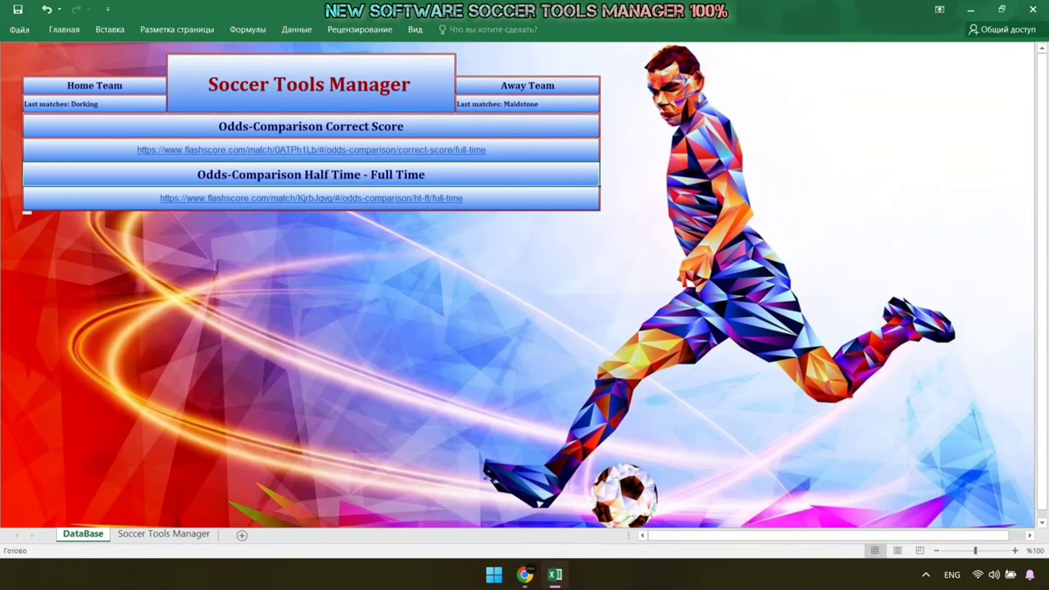
Replace the HT/FT link with the Dorking–Maidstone Half Time/Full Time URL and show Soccer Tools Manager predictions
left_click(525, 573)
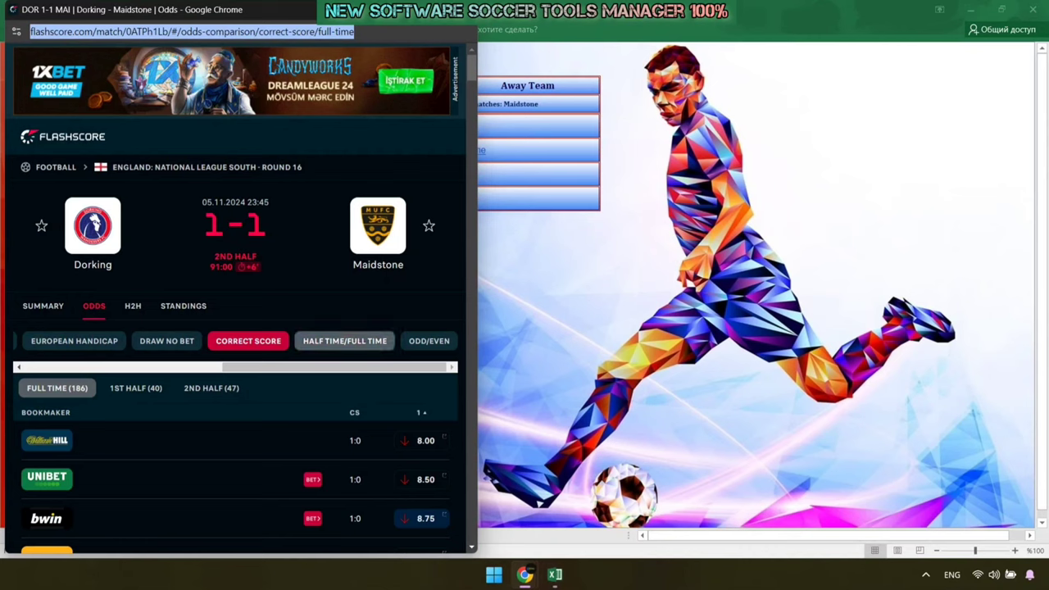
left_click(345, 341)
right_click(277, 31)
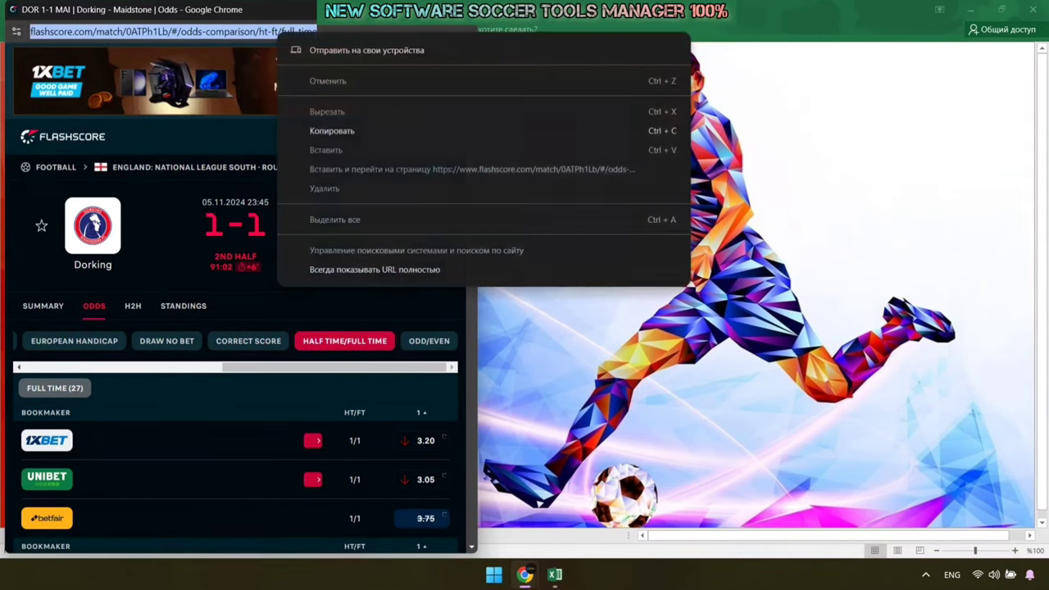
left_click(332, 130)
left_click(555, 574)
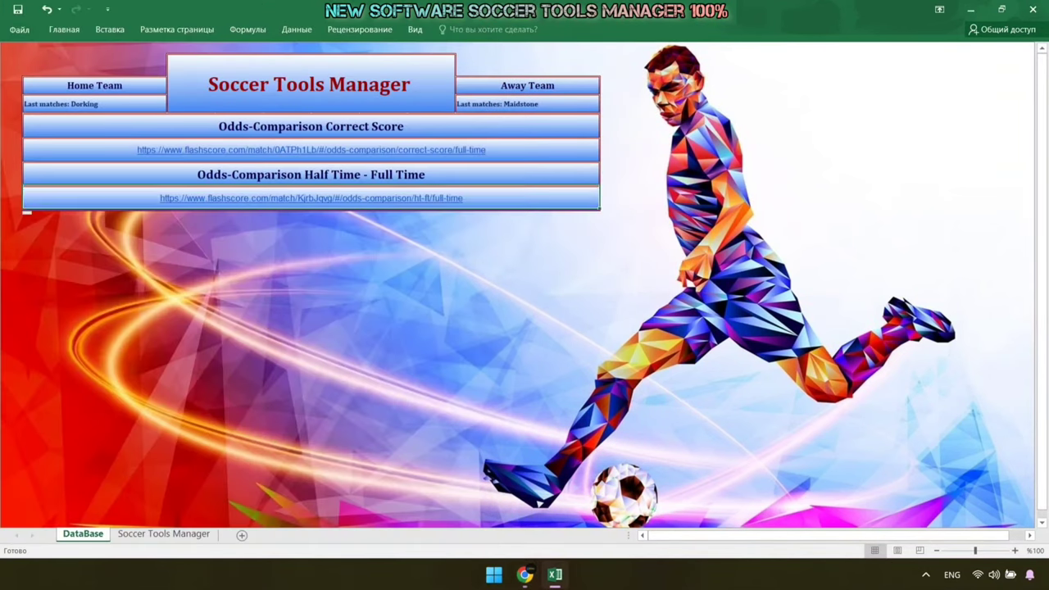
right_click(486, 198)
left_click(524, 345)
double_click(311, 199)
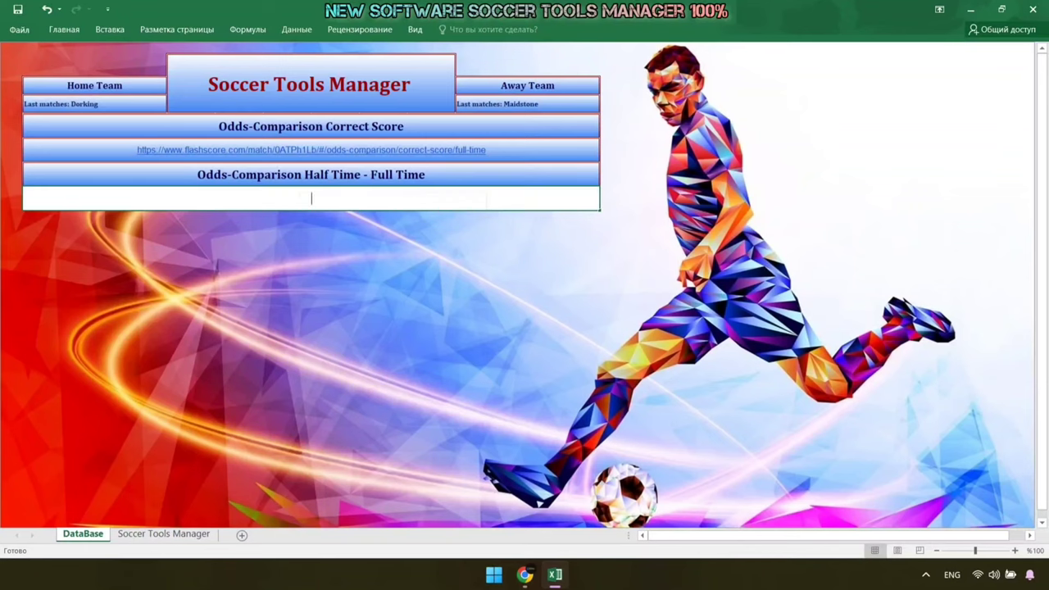
right_click(301, 195)
left_click(326, 252)
key("Return")
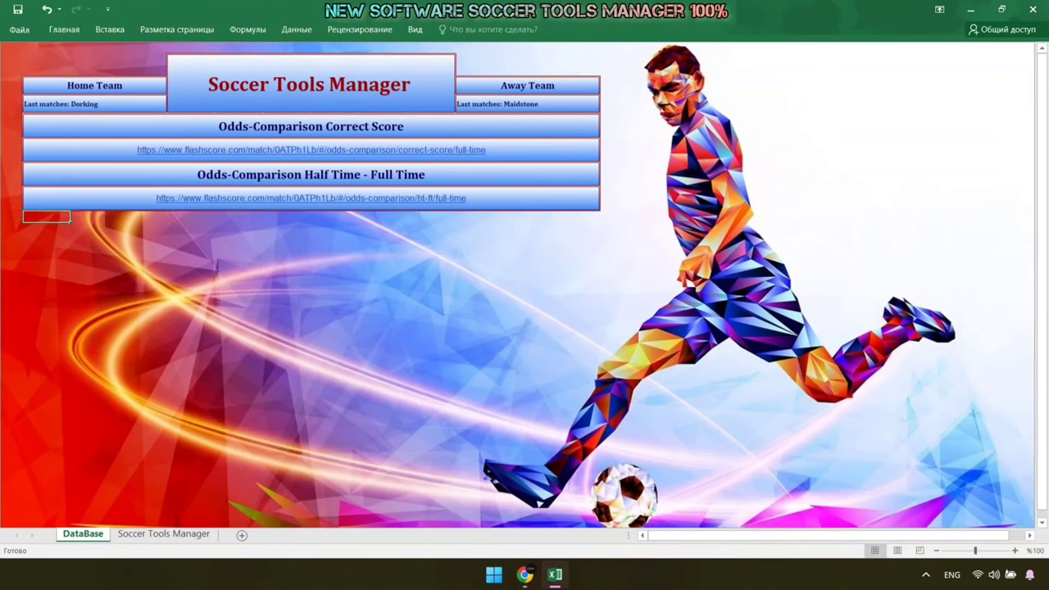
key("ctrl+Page_Down")
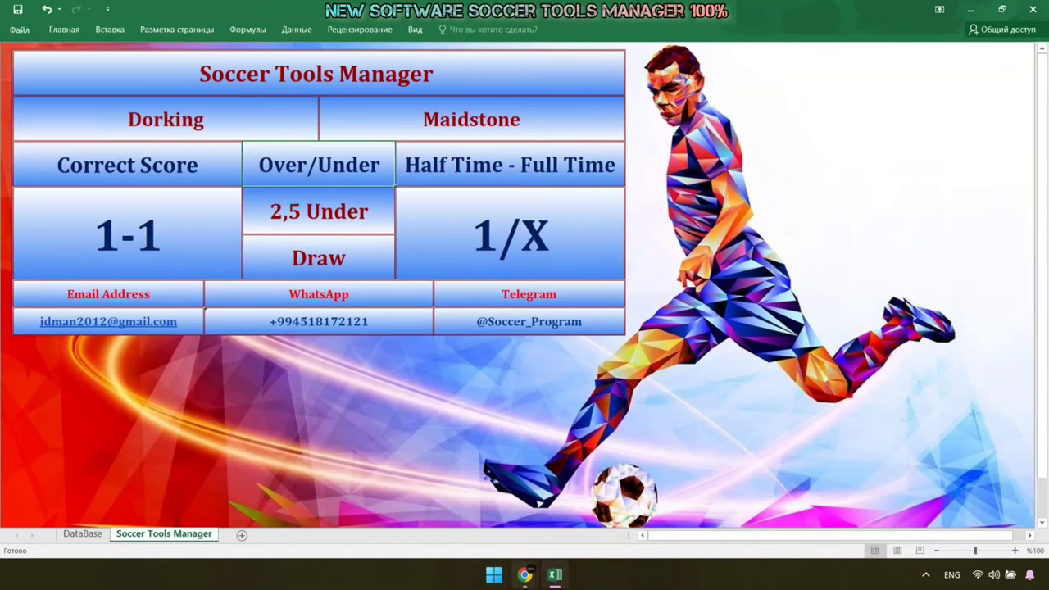
Place Flashscore beside the predictions and show the Dorking–Maidstone summary at 1-1
left_click(525, 574)
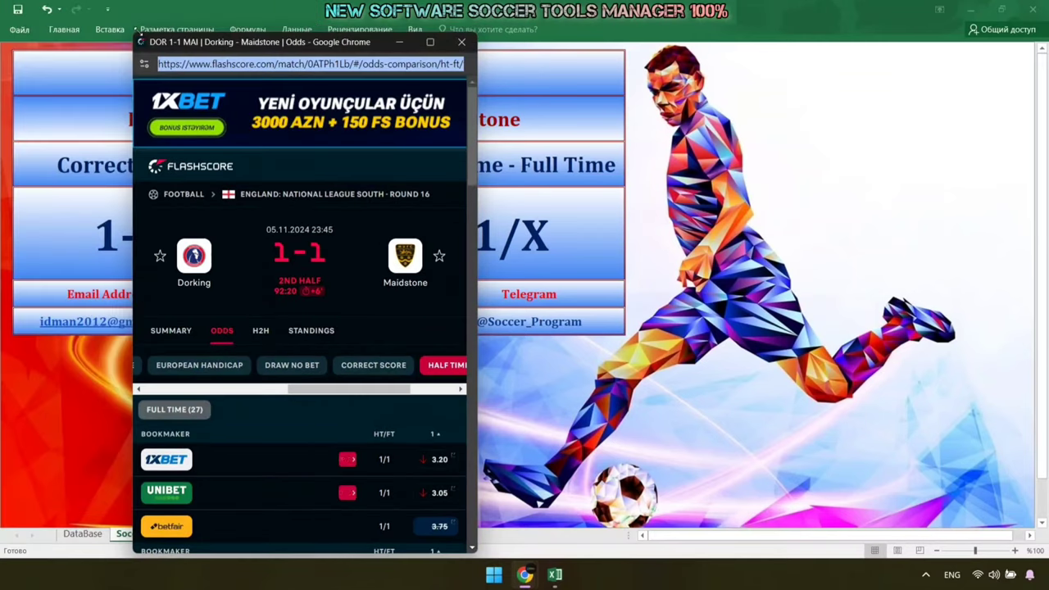
left_click_drag(246, 42, 756, 61)
scroll(811, 328, "down", 3)
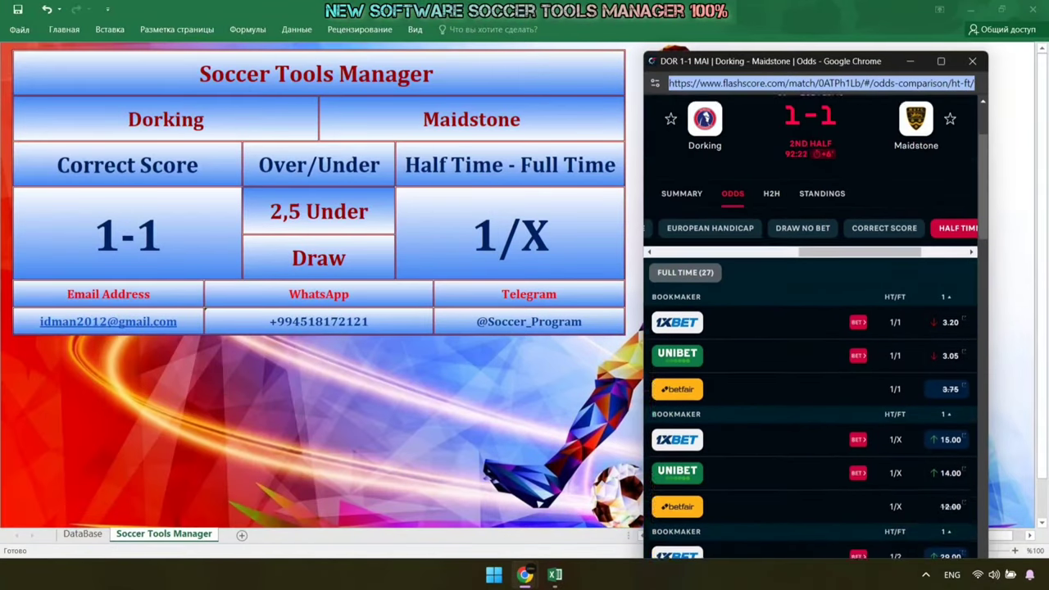
scroll(811, 328, "down", 3)
scroll(811, 328, "down", 3)
scroll(811, 328, "up", 1)
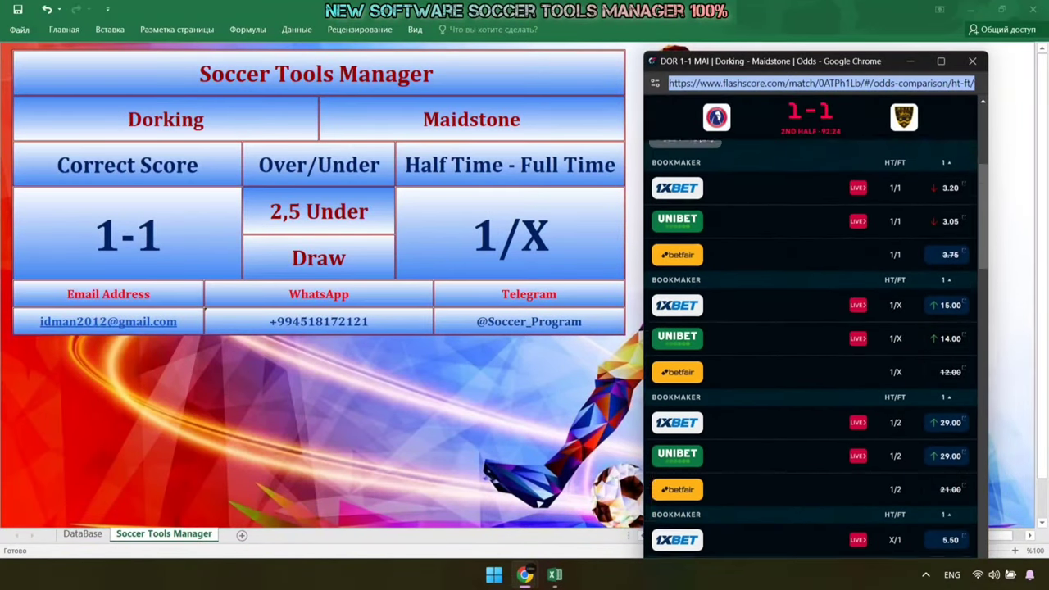
scroll(811, 328, "up", 3)
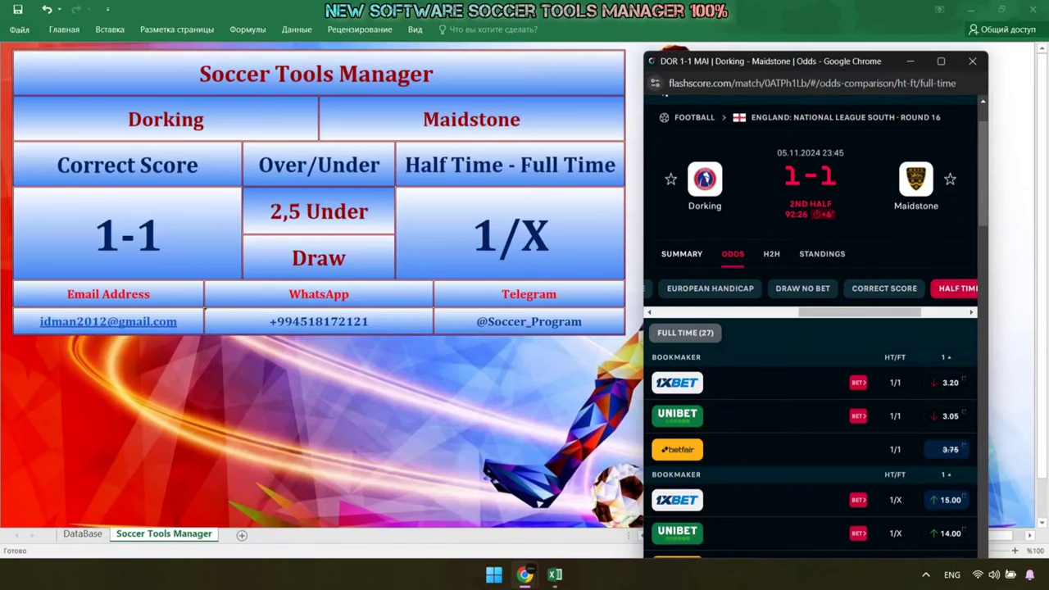
key("alt+Left")
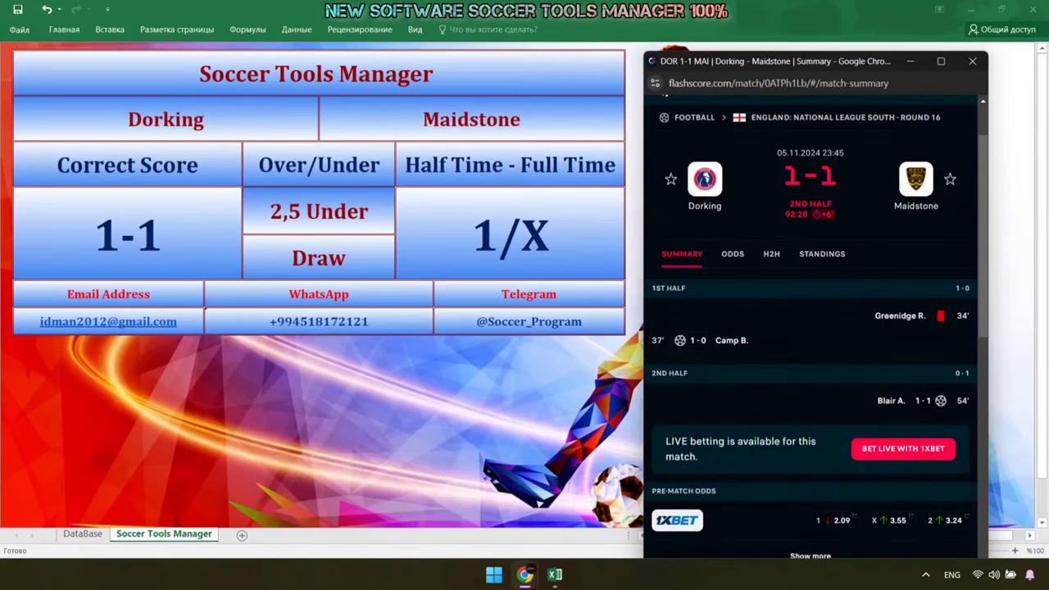